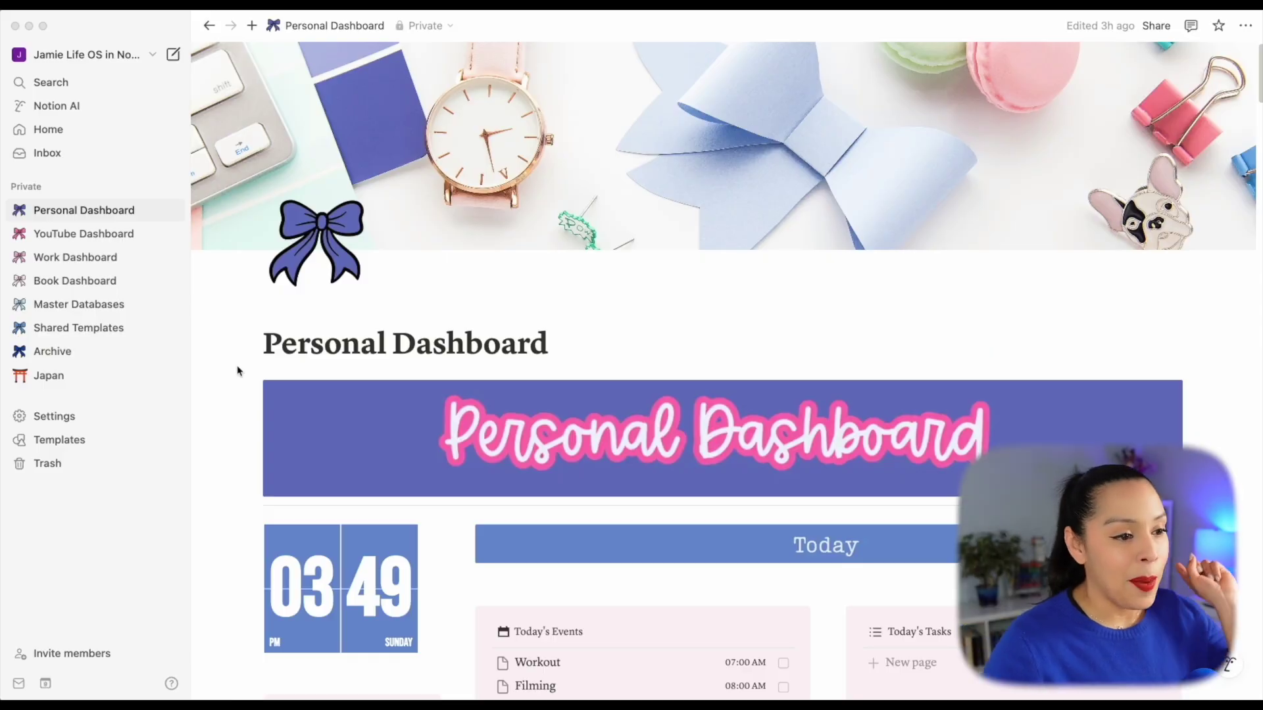
- Open the Travel page from the Life Domains gallery as a full page and hide the sidebar
{"action": "scroll", "coordinate": [238, 375], "scroll_direction": "down", "scroll_amount": 2}
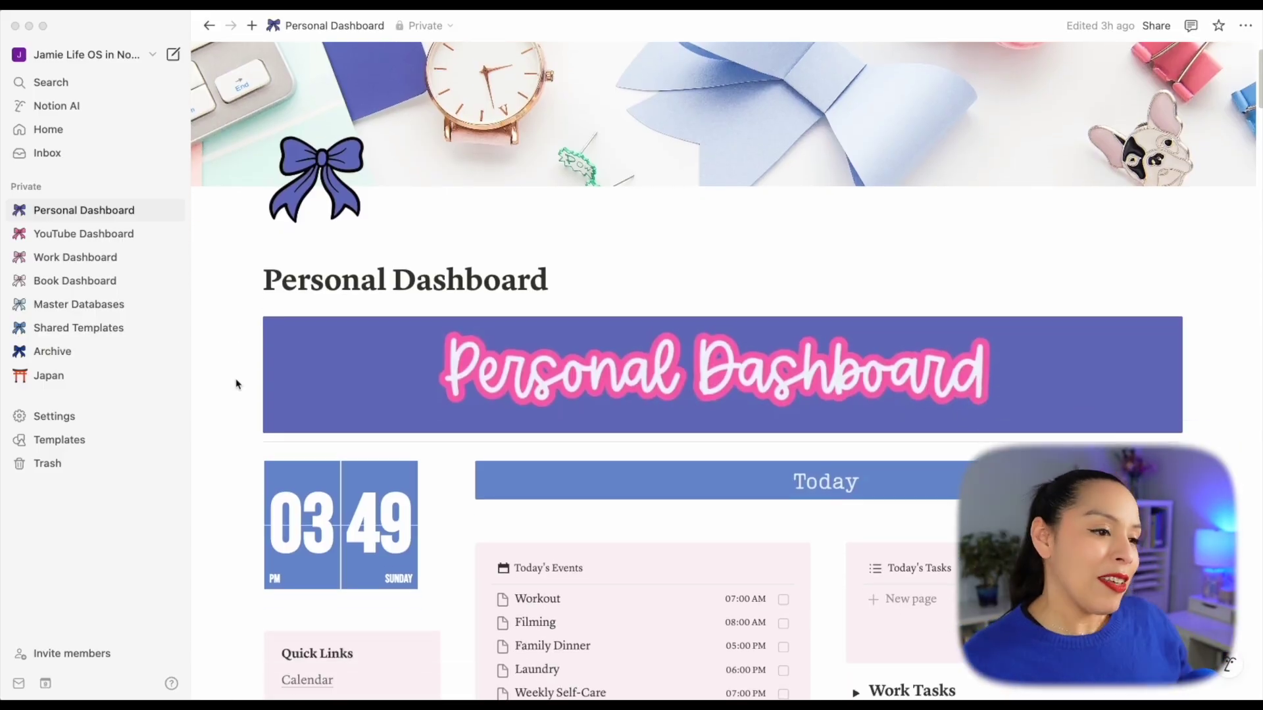
{"action": "scroll", "coordinate": [238, 384], "scroll_direction": "down", "scroll_amount": 2}
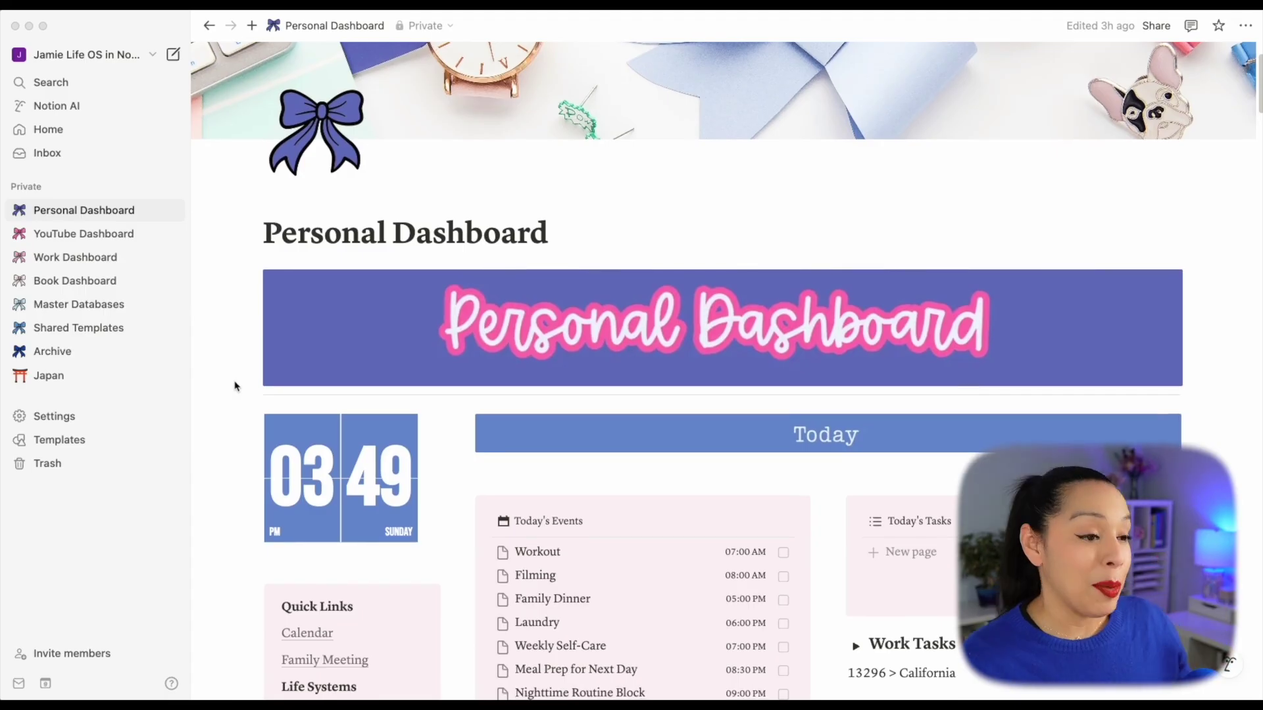
{"action": "scroll", "coordinate": [238, 386], "scroll_direction": "down", "scroll_amount": 10}
{"action": "scroll", "coordinate": [235, 386], "scroll_direction": "down", "scroll_amount": 20}
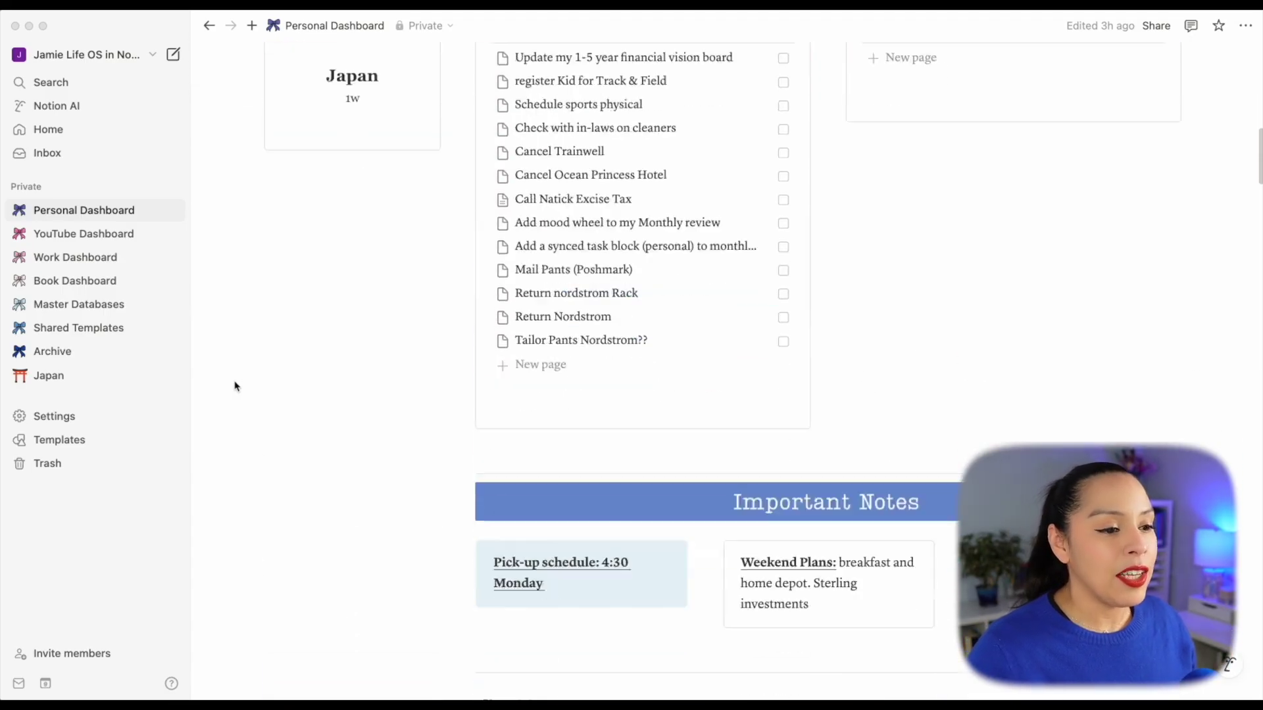
{"action": "scroll", "coordinate": [235, 386], "scroll_direction": "down", "scroll_amount": 5}
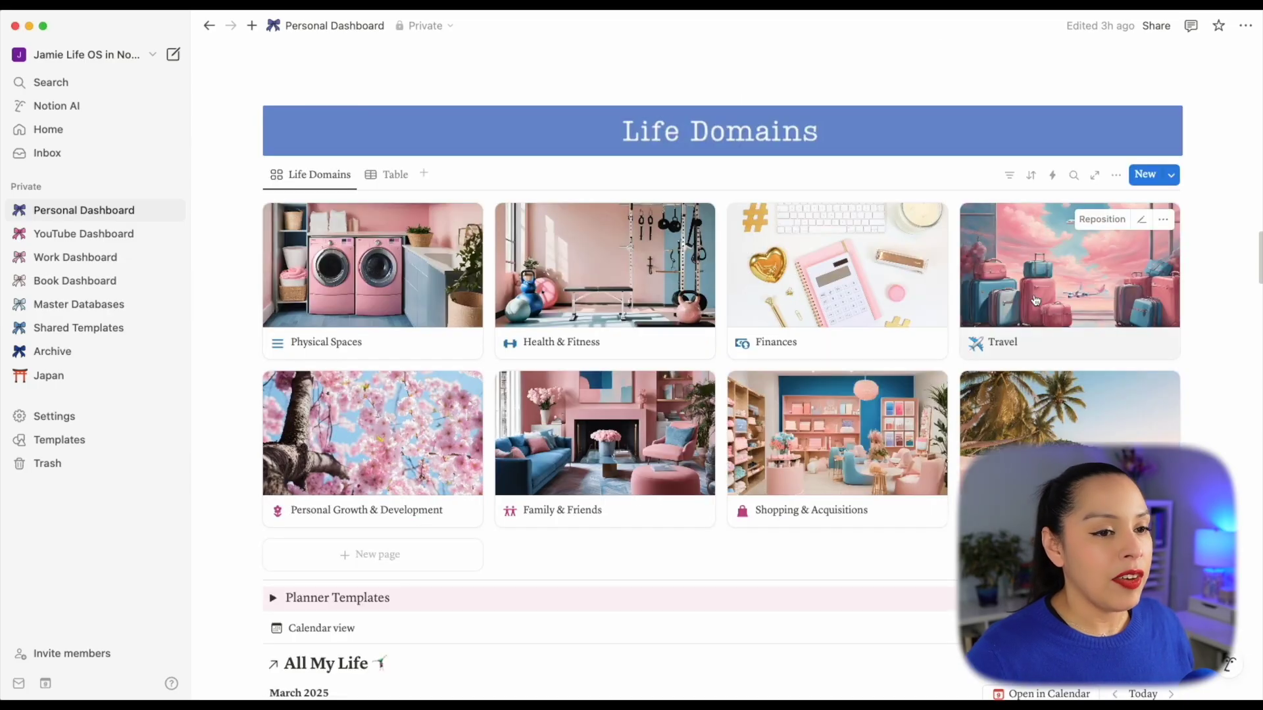
{"action": "left_click", "coordinate": [1035, 301]}
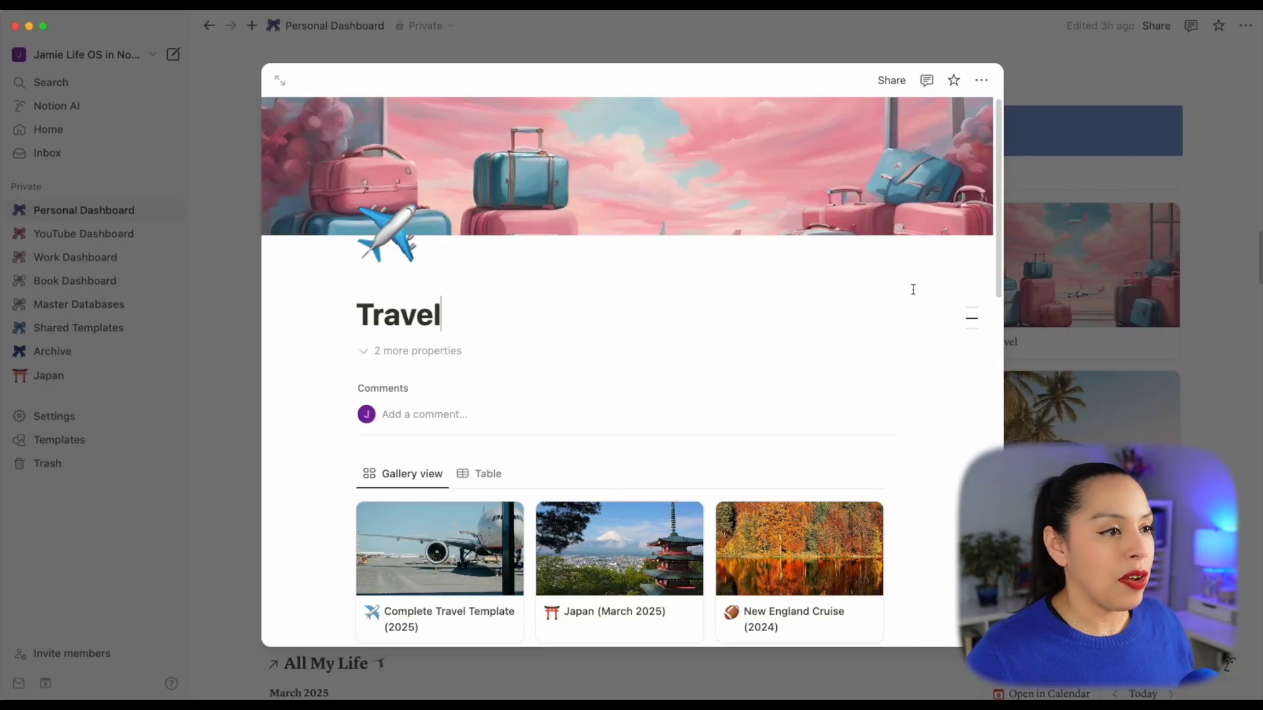
{"action": "left_click", "coordinate": [310, 80]}
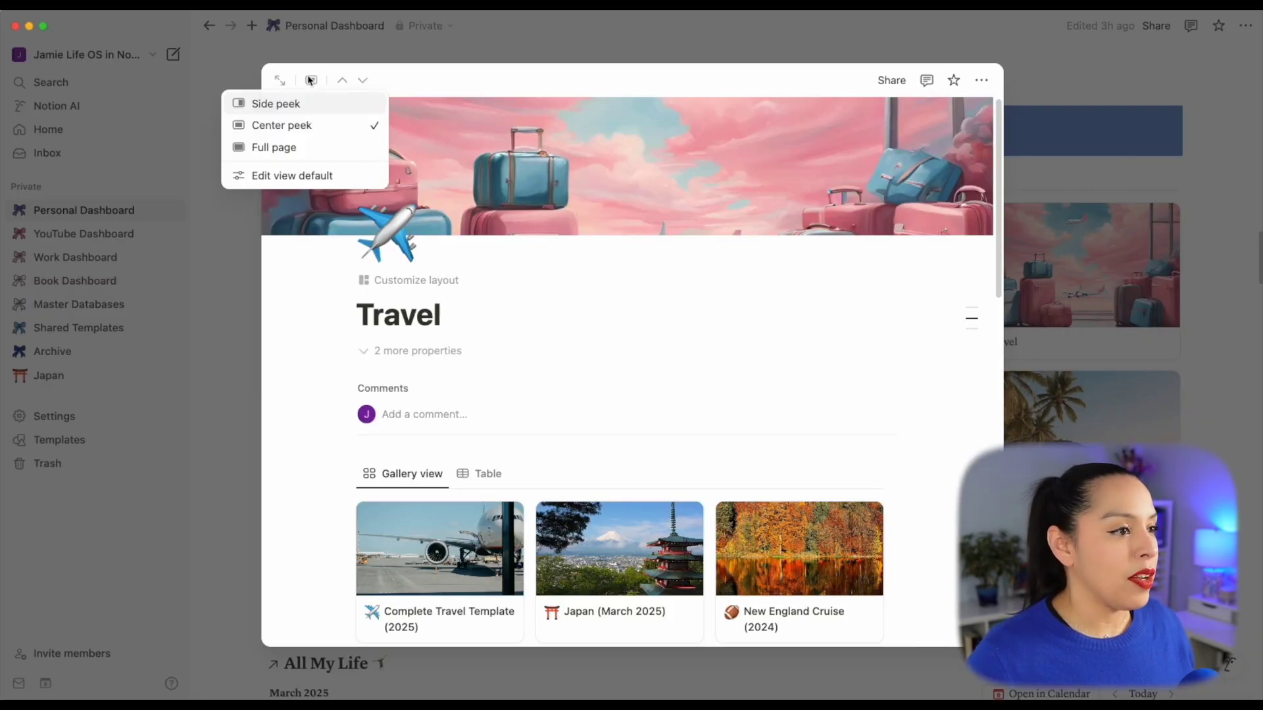
{"action": "left_click", "coordinate": [304, 147]}
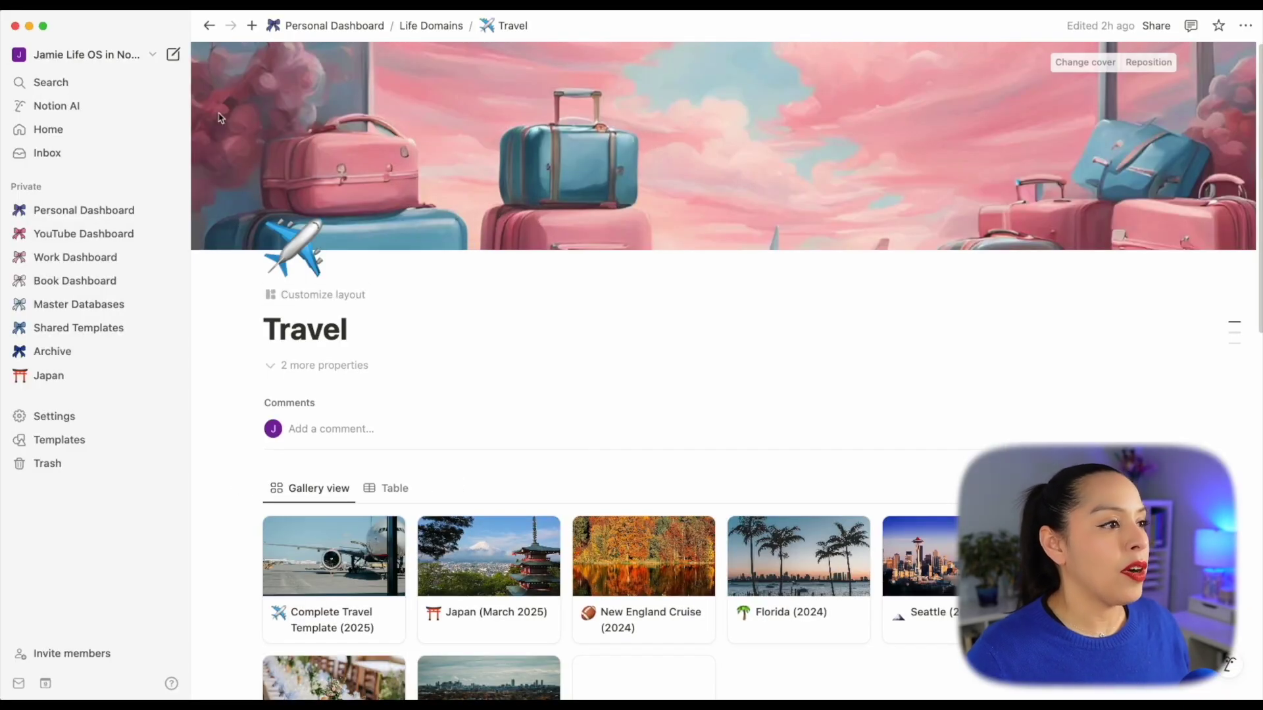
{"action": "left_click", "coordinate": [170, 26]}
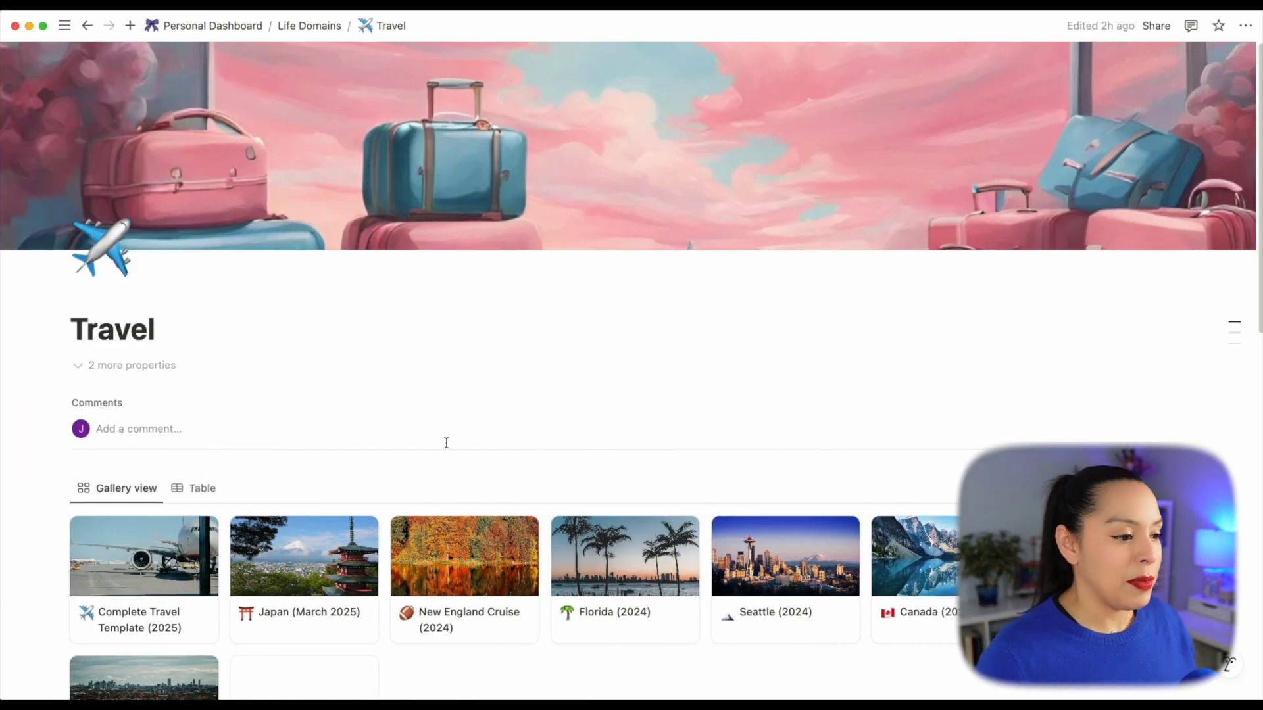
- Look over the trip gallery on the Travel page and open the Japan (March 2025) trip
{"action": "scroll", "coordinate": [446, 442], "scroll_direction": "down", "scroll_amount": 4}
{"action": "scroll", "coordinate": [445, 451], "scroll_direction": "up", "scroll_amount": 4}
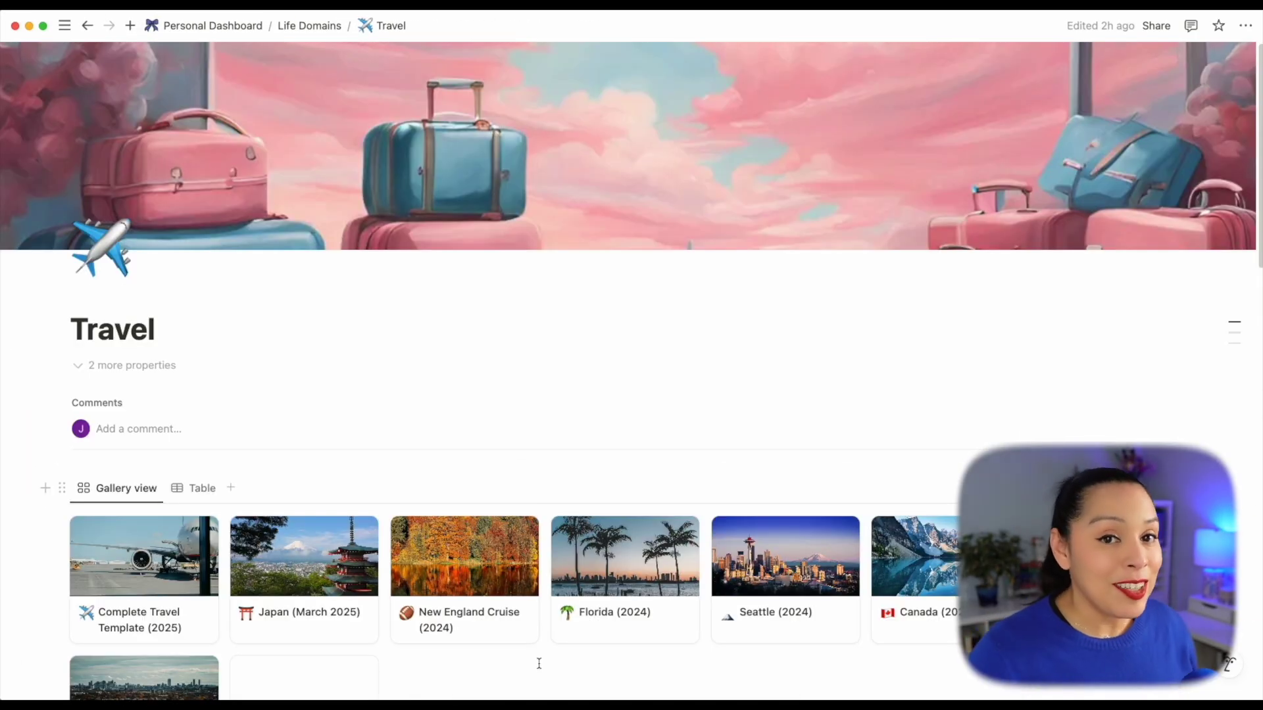
{"action": "scroll", "coordinate": [538, 664], "scroll_direction": "down", "scroll_amount": 3}
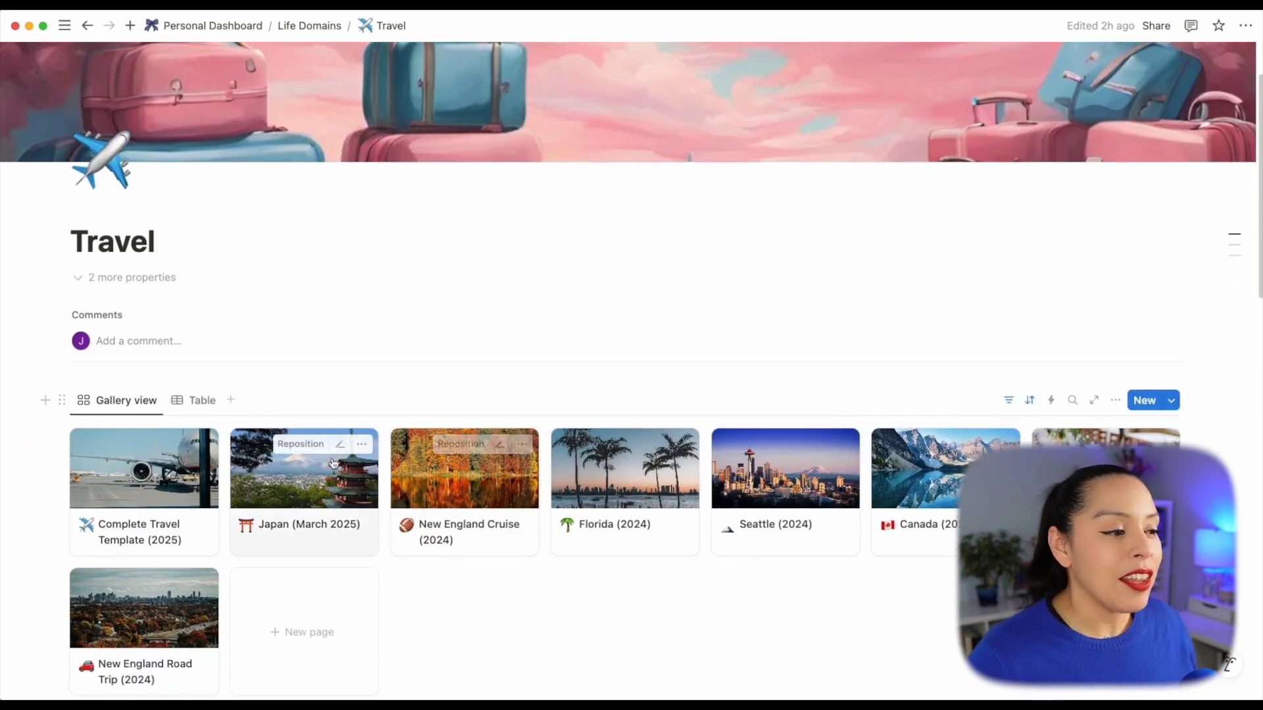
{"action": "scroll", "coordinate": [414, 574], "scroll_direction": "down", "scroll_amount": 1}
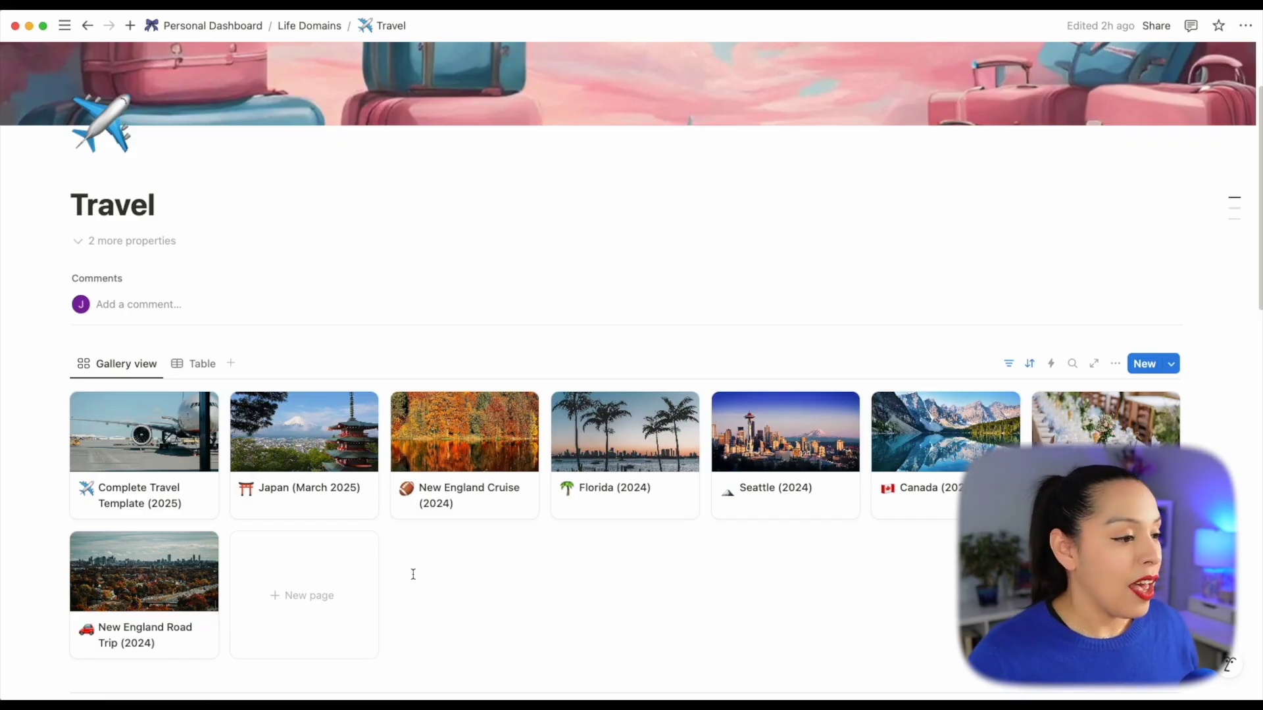
{"action": "scroll", "coordinate": [413, 574], "scroll_direction": "down", "scroll_amount": 1}
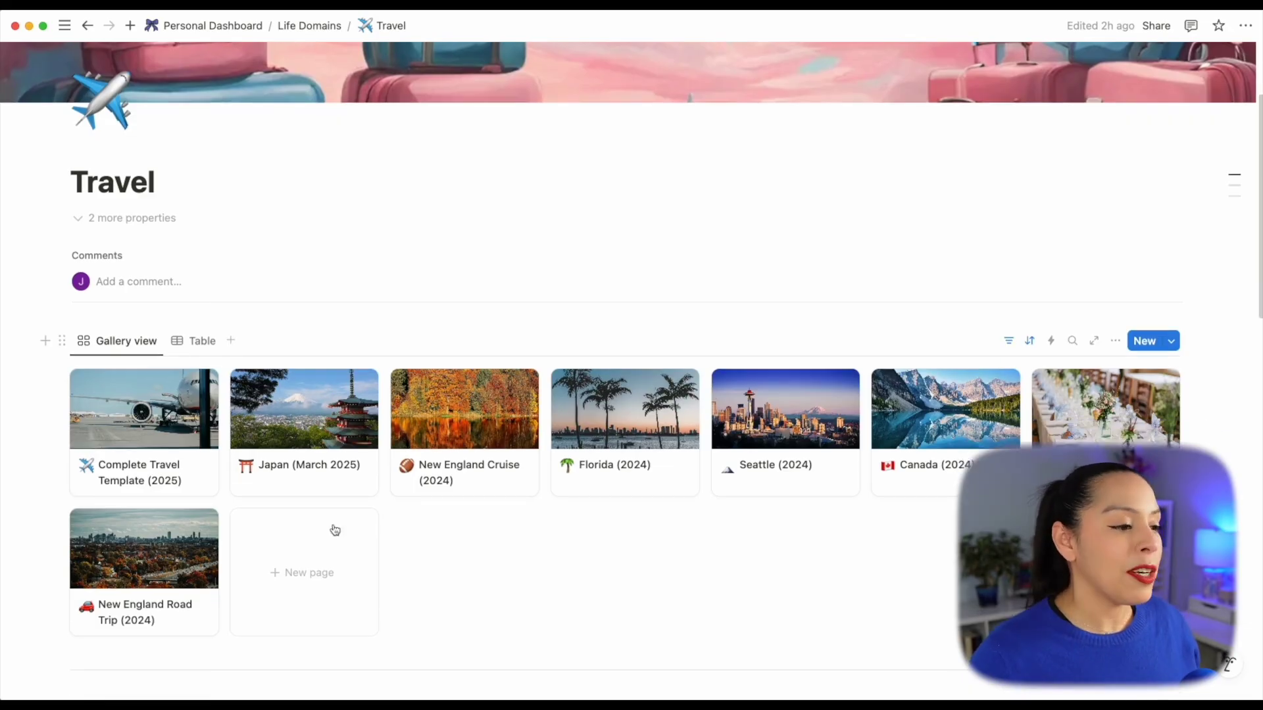
{"action": "left_click", "coordinate": [278, 478]}
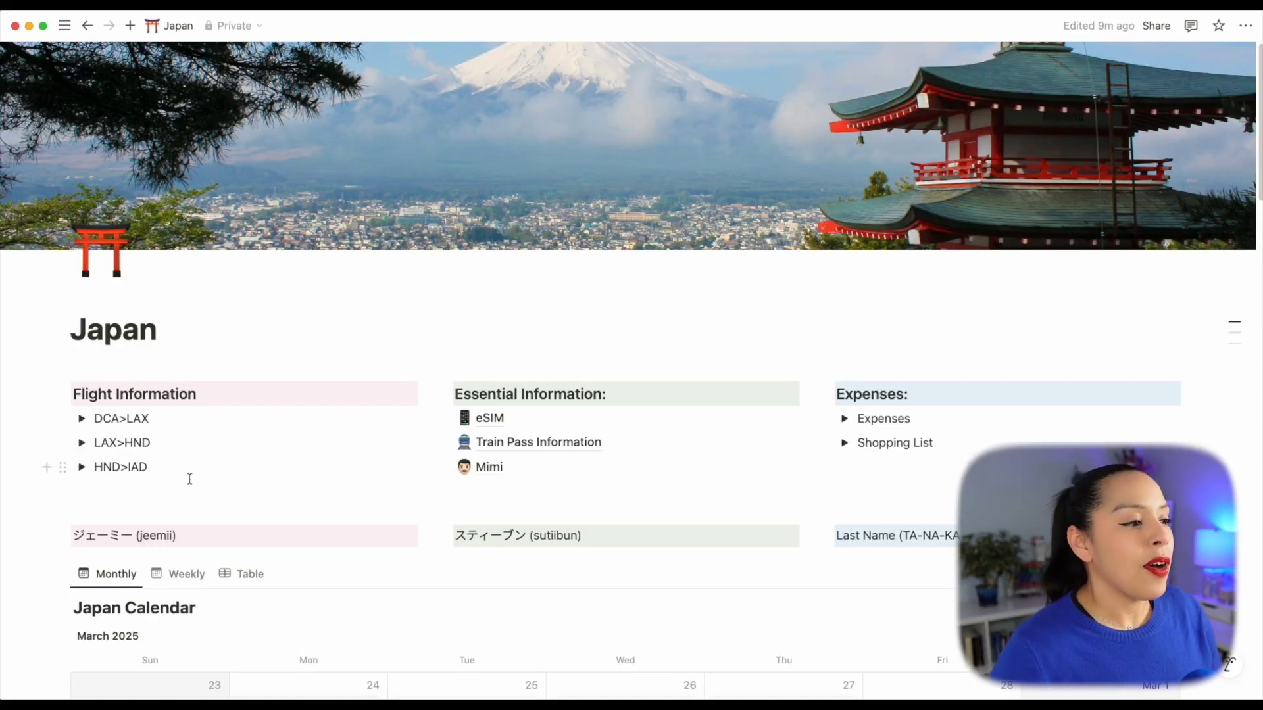
- Expand the DCA>LAX, LAX>HND and HND>IAD flight toggles one at a time to read their details, collapsing each again
{"action": "scroll", "coordinate": [189, 479], "scroll_direction": "down", "scroll_amount": 3}
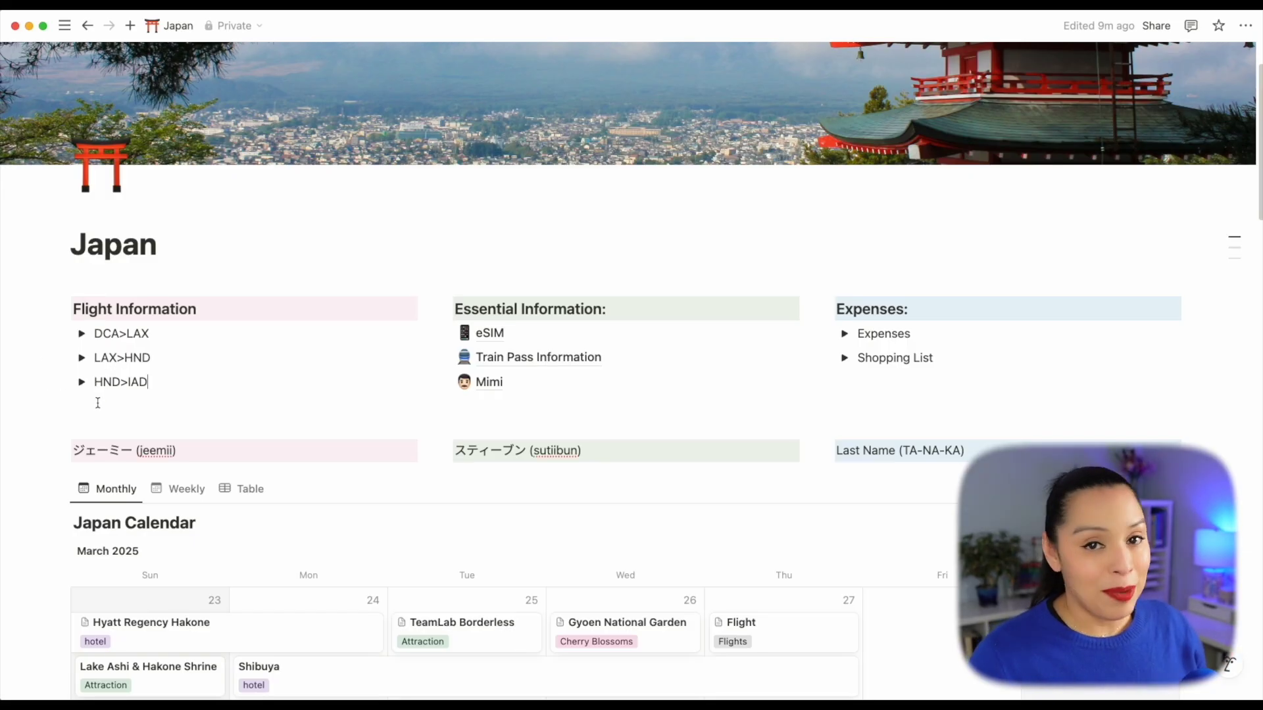
{"action": "left_click", "coordinate": [82, 334]}
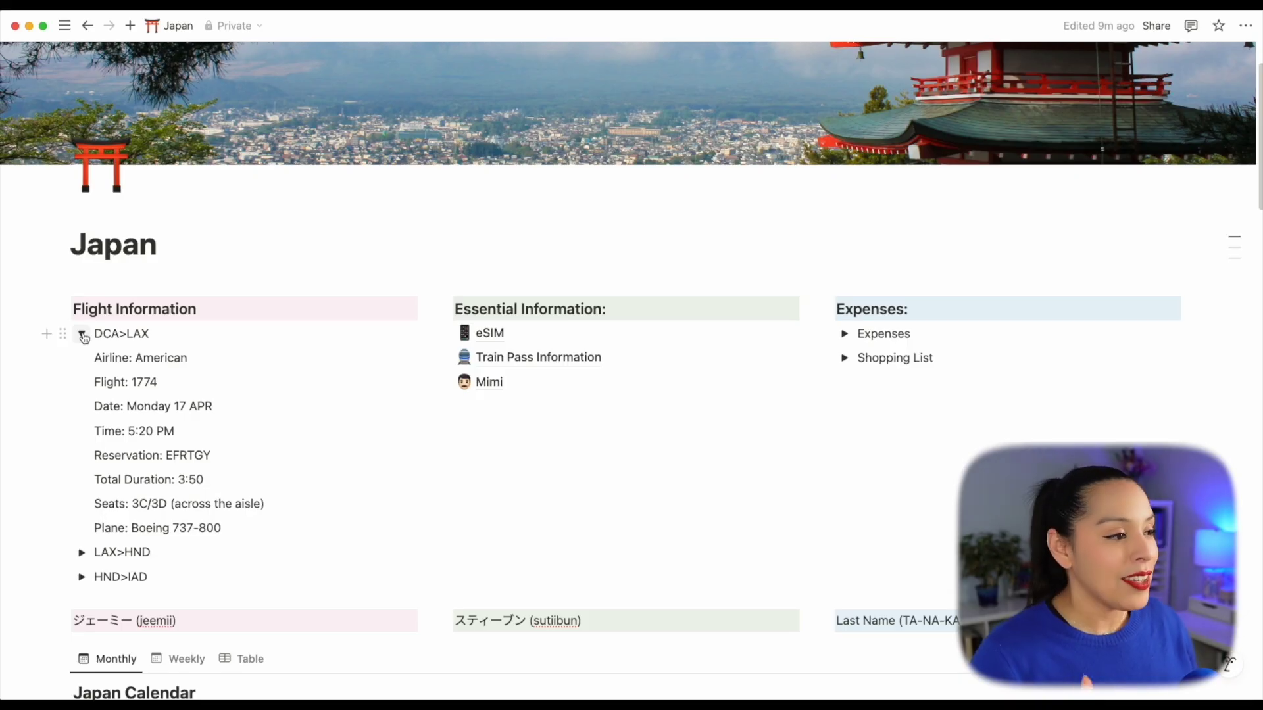
{"action": "left_click", "coordinate": [83, 334]}
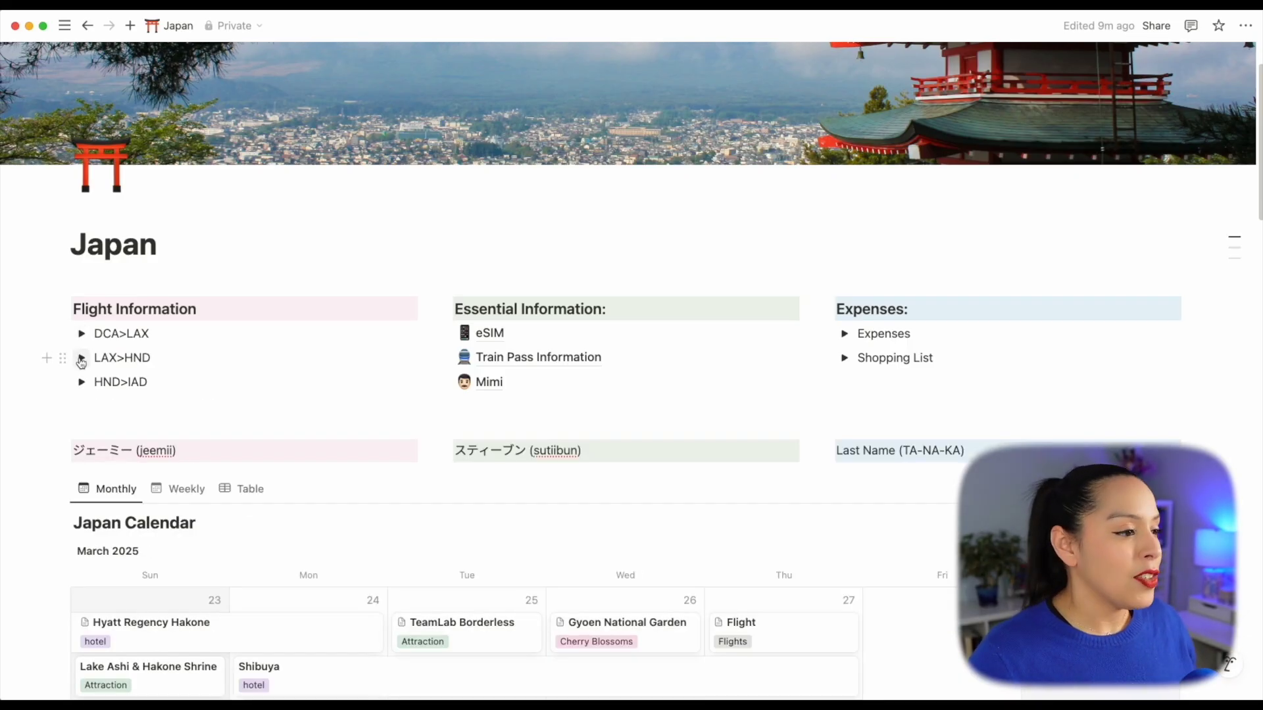
{"action": "left_click", "coordinate": [80, 358]}
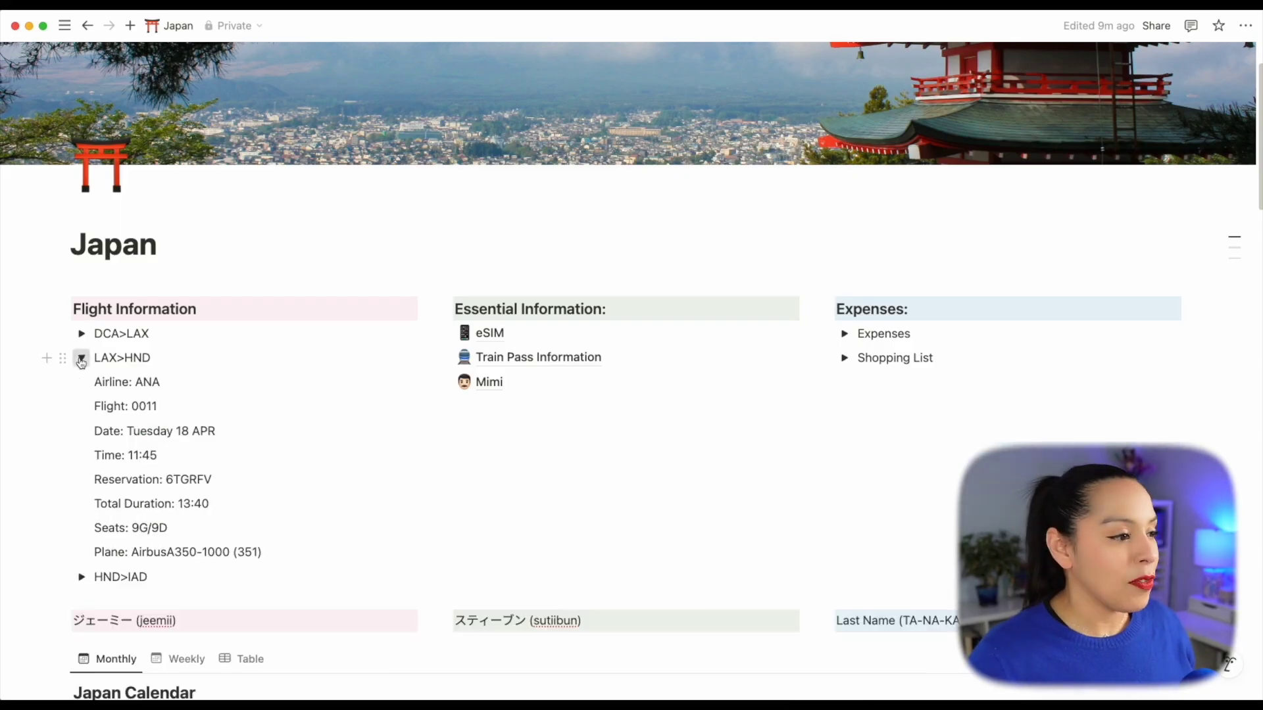
{"action": "left_click", "coordinate": [81, 358]}
{"action": "left_click", "coordinate": [81, 383]}
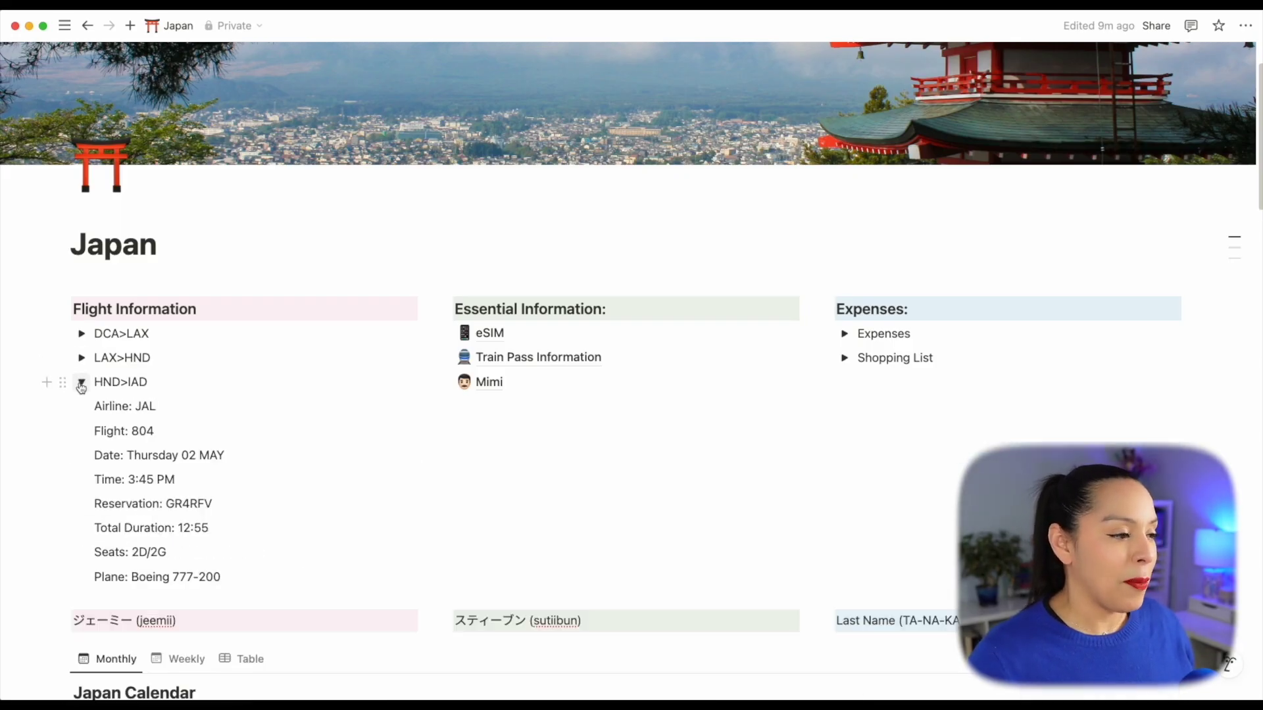
{"action": "left_click", "coordinate": [81, 383]}
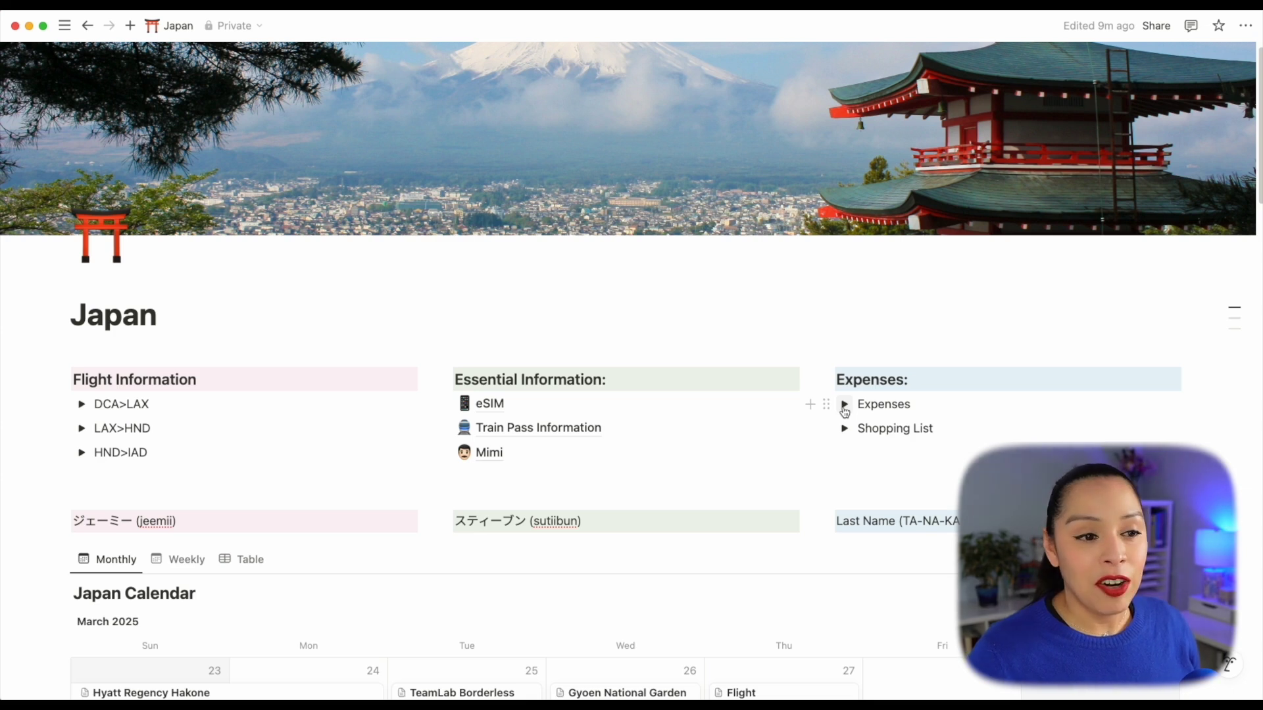
- Expand the Expenses and Shopping List toggles in turn to review their contents, collapsing each again
{"action": "left_click", "coordinate": [845, 405]}
{"action": "scroll", "coordinate": [928, 575], "scroll_direction": "down", "scroll_amount": 4}
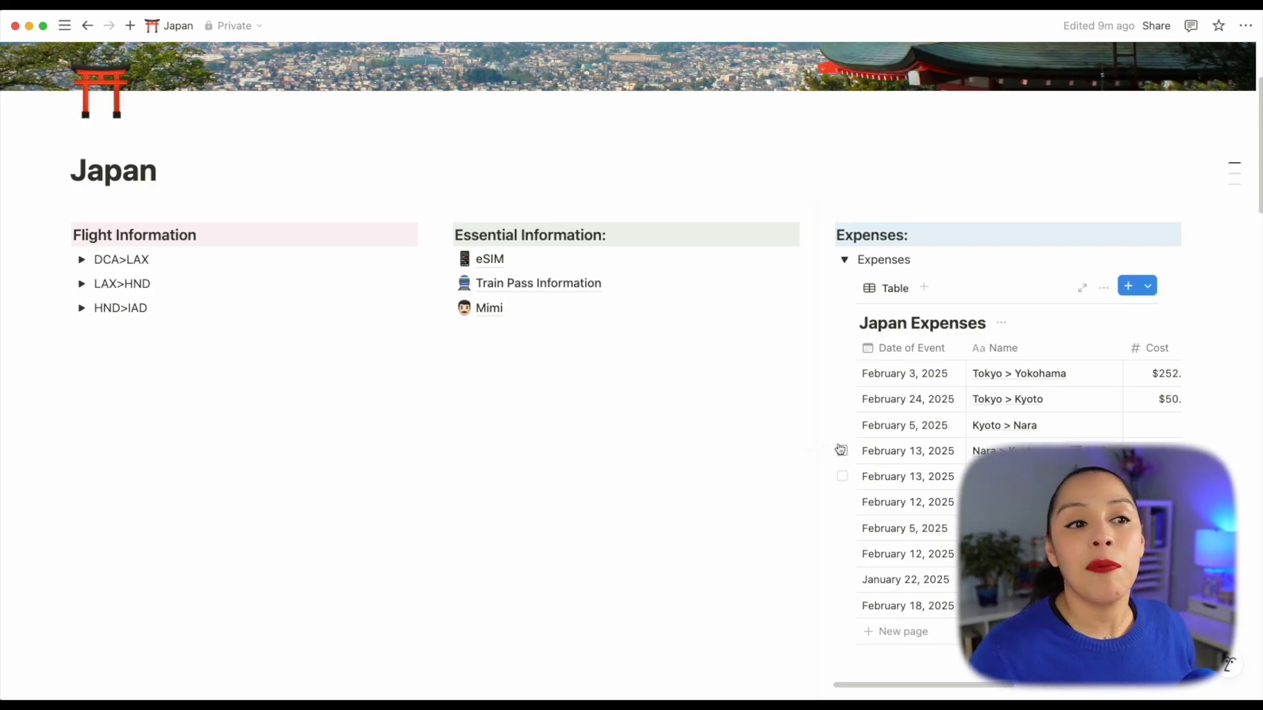
{"action": "left_click", "coordinate": [846, 263]}
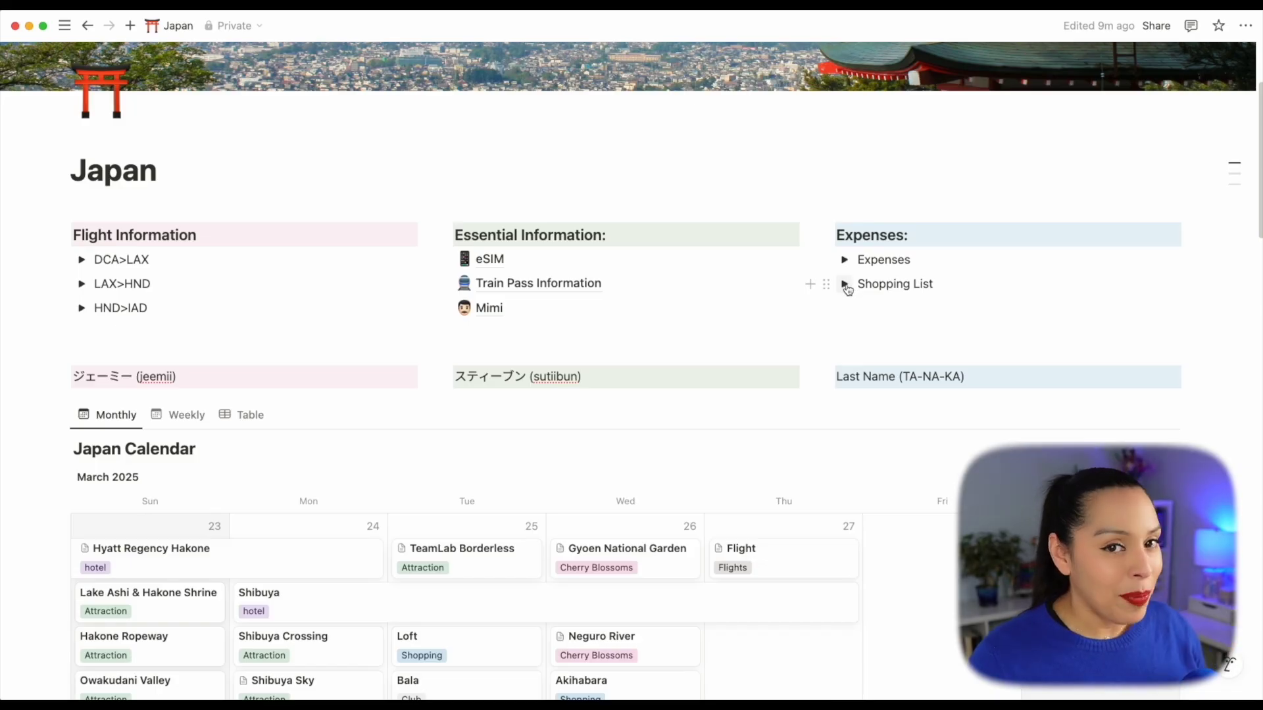
{"action": "left_click", "coordinate": [845, 284]}
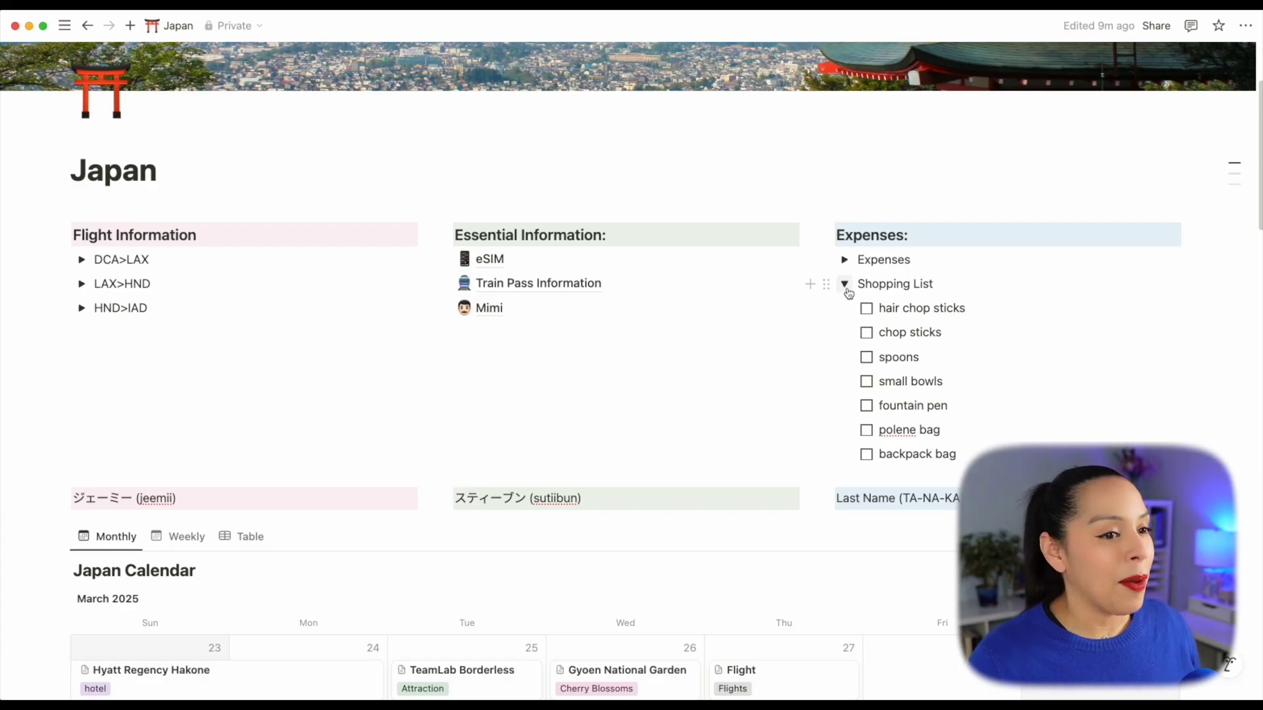
{"action": "left_click", "coordinate": [845, 284]}
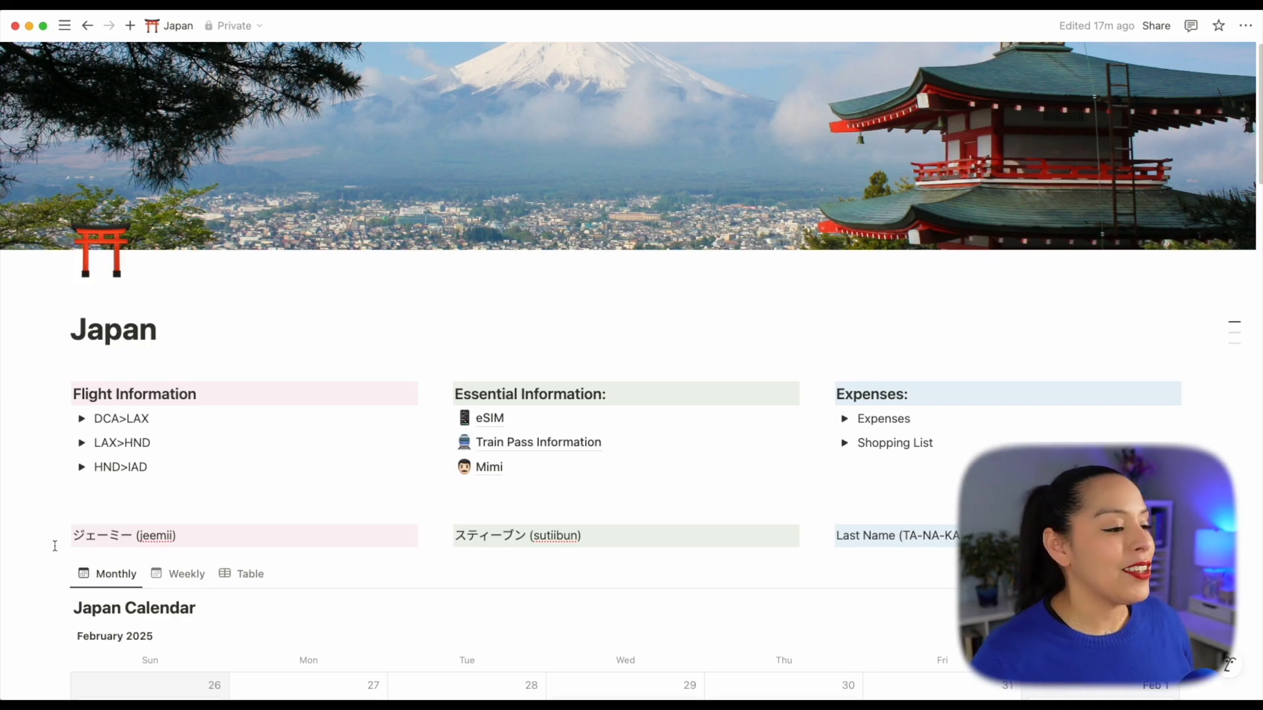
- Examine the February 2025 bookings, flights and activities in the monthly view of the Japan Calendar
{"action": "scroll", "coordinate": [51, 591], "scroll_direction": "down", "scroll_amount": 10}
{"action": "scroll", "coordinate": [51, 592], "scroll_direction": "down", "scroll_amount": 1}
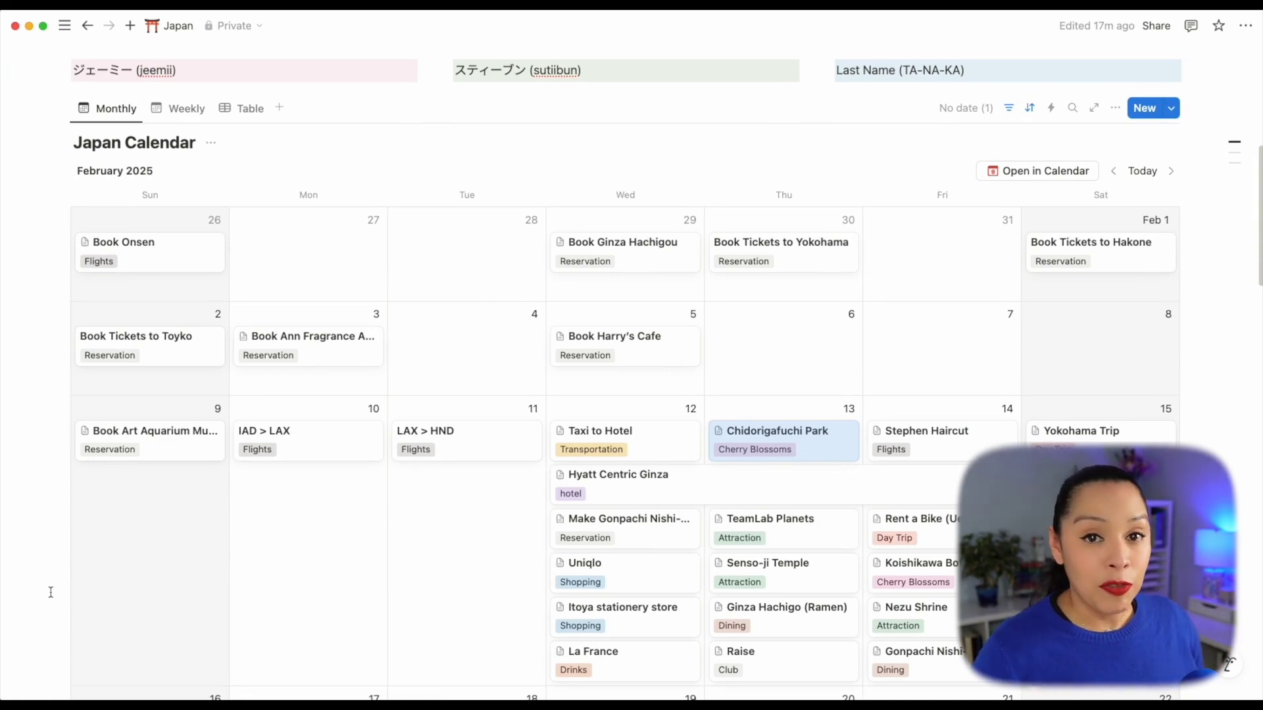
{"action": "scroll", "coordinate": [319, 660], "scroll_direction": "down", "scroll_amount": 3}
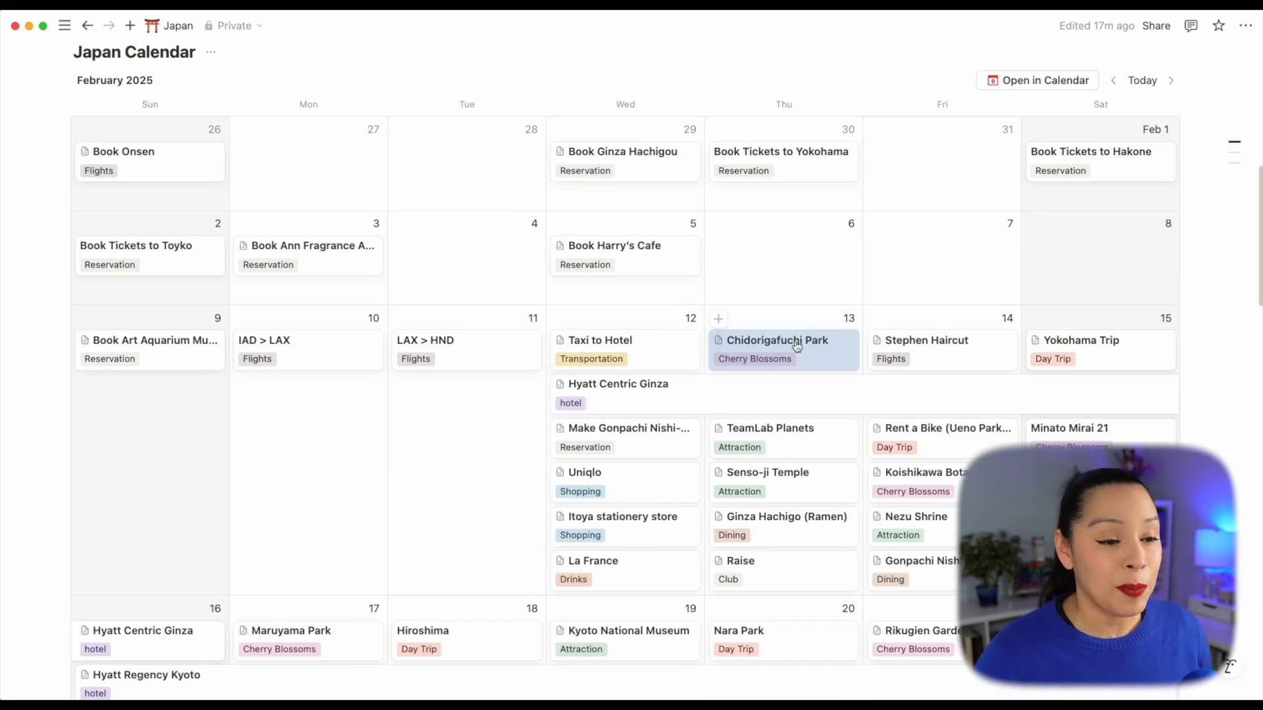
{"action": "left_click_drag", "start_coordinate": [792, 342], "coordinate": [796, 245]}
{"action": "left_click_drag", "start_coordinate": [567, 268], "coordinate": [796, 331]}
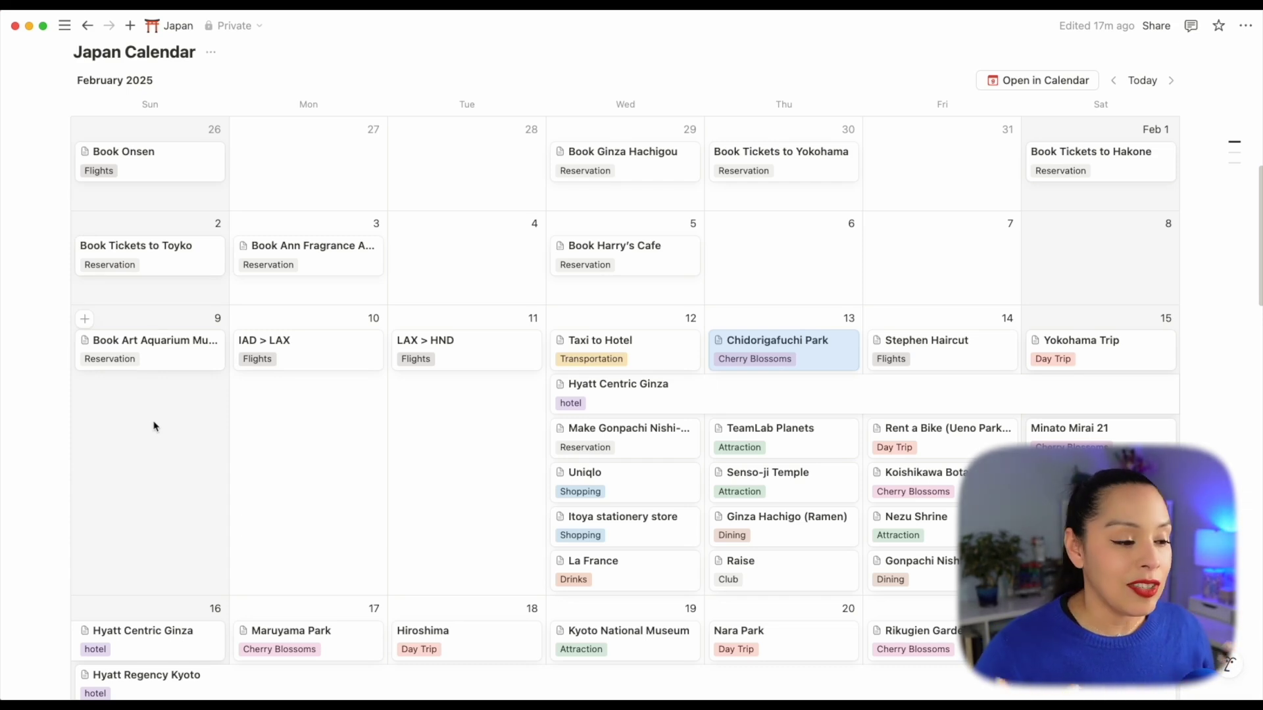
{"action": "left_click_drag", "start_coordinate": [154, 427], "coordinate": [740, 365]}
- Open the Harry's Cafe entry on February 15 to read its booking note, and close it again
{"action": "scroll", "coordinate": [768, 302], "scroll_direction": "down", "scroll_amount": 2}
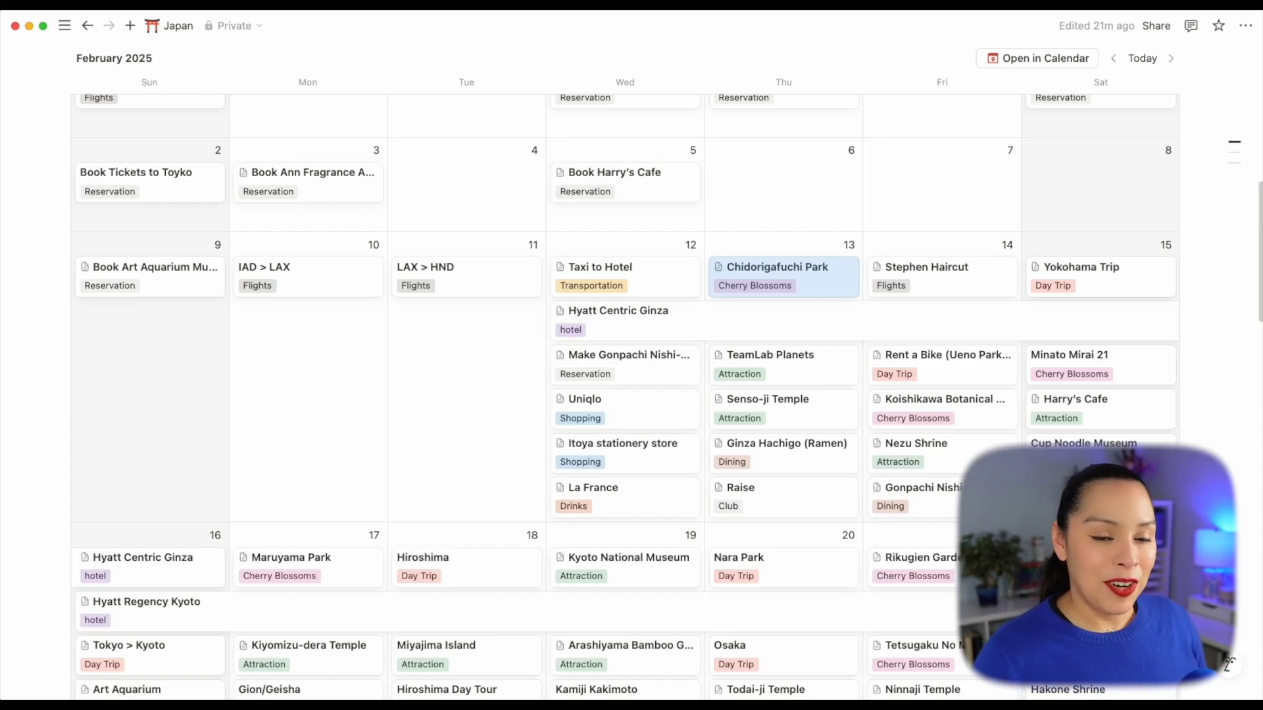
{"action": "left_click", "coordinate": [1105, 411]}
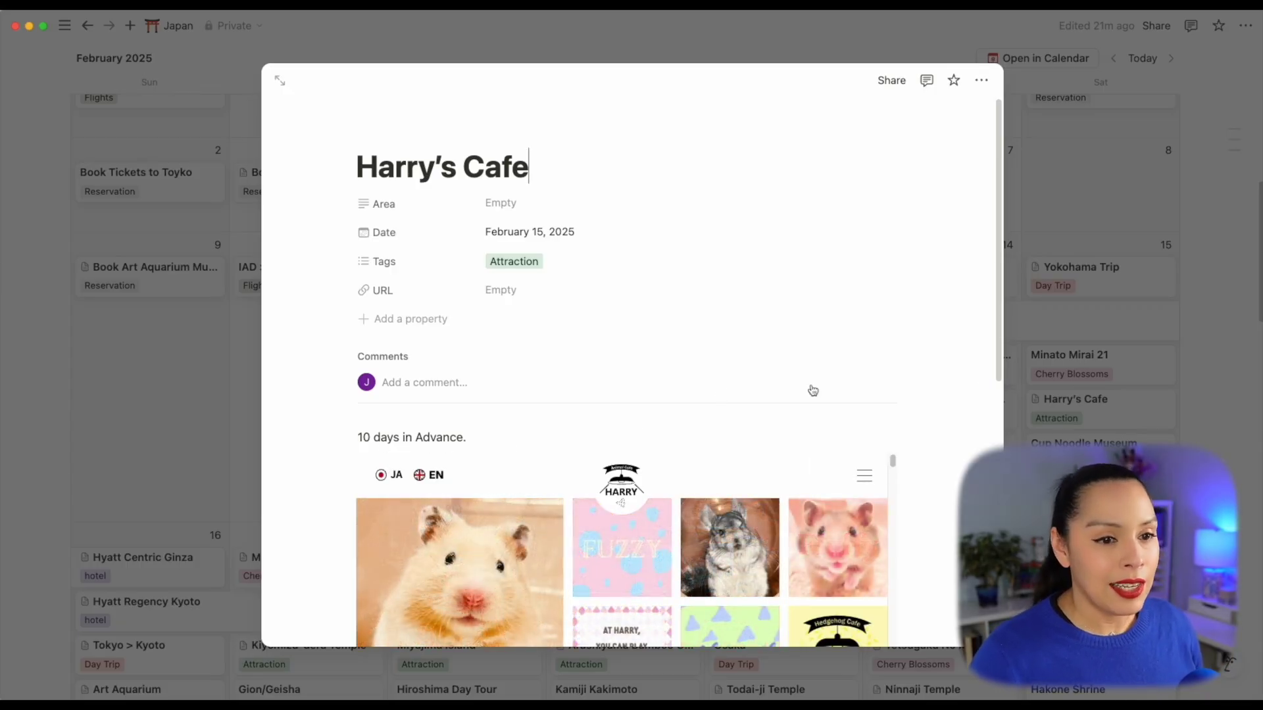
{"action": "left_click", "coordinate": [1227, 385]}
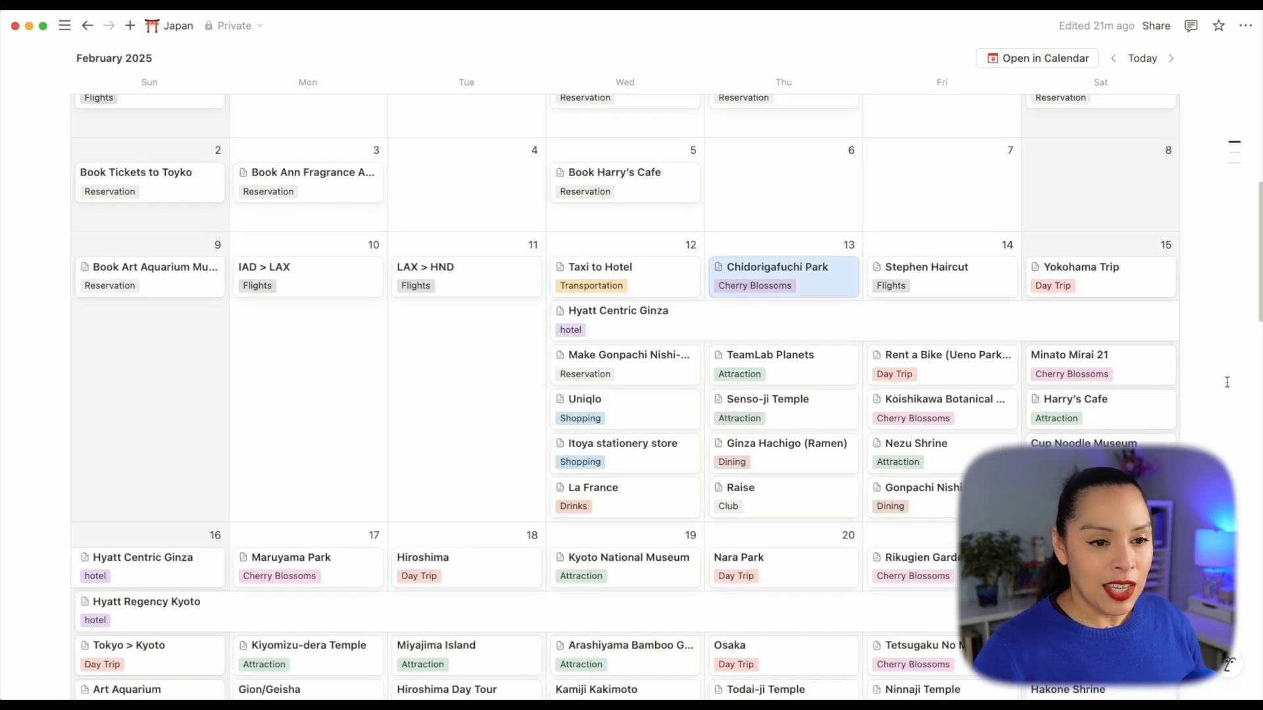
- Open the Book Harry's Cafe entry on February 5 and browse the embedded cafe website and its navigation menu for booking information
{"action": "left_click", "coordinate": [652, 194]}
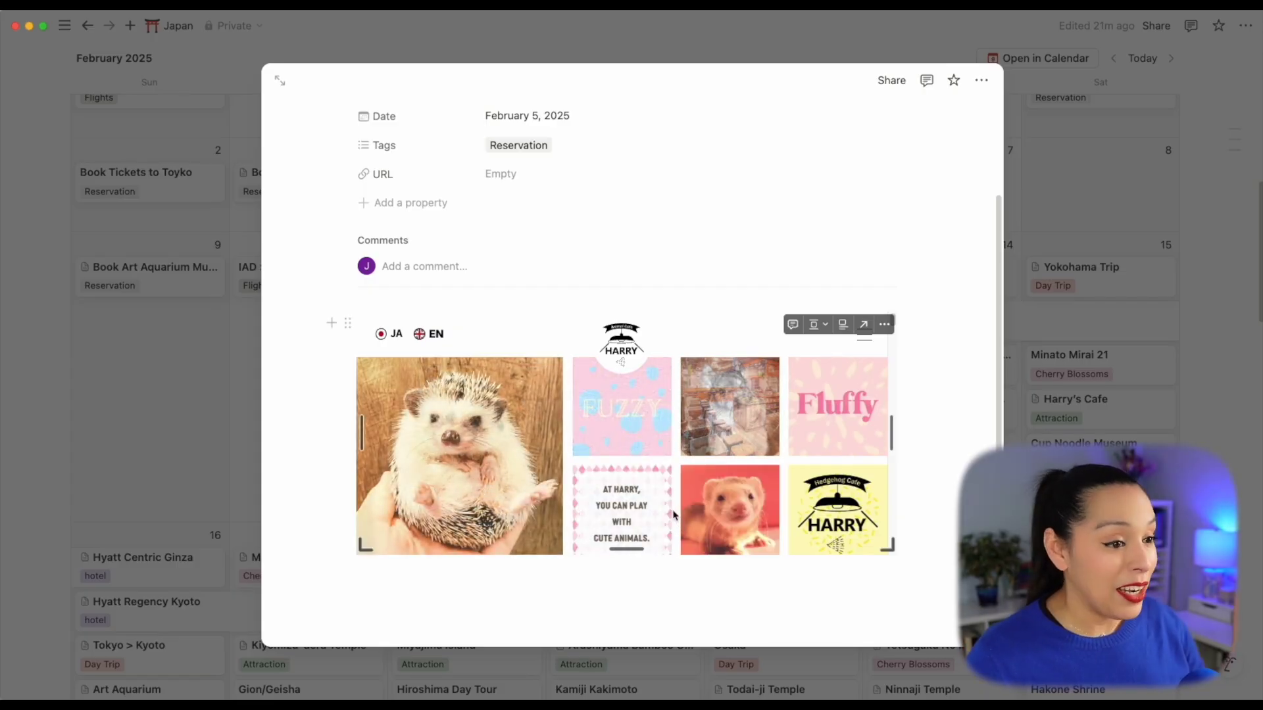
{"action": "scroll", "coordinate": [583, 468], "scroll_direction": "down", "scroll_amount": 10}
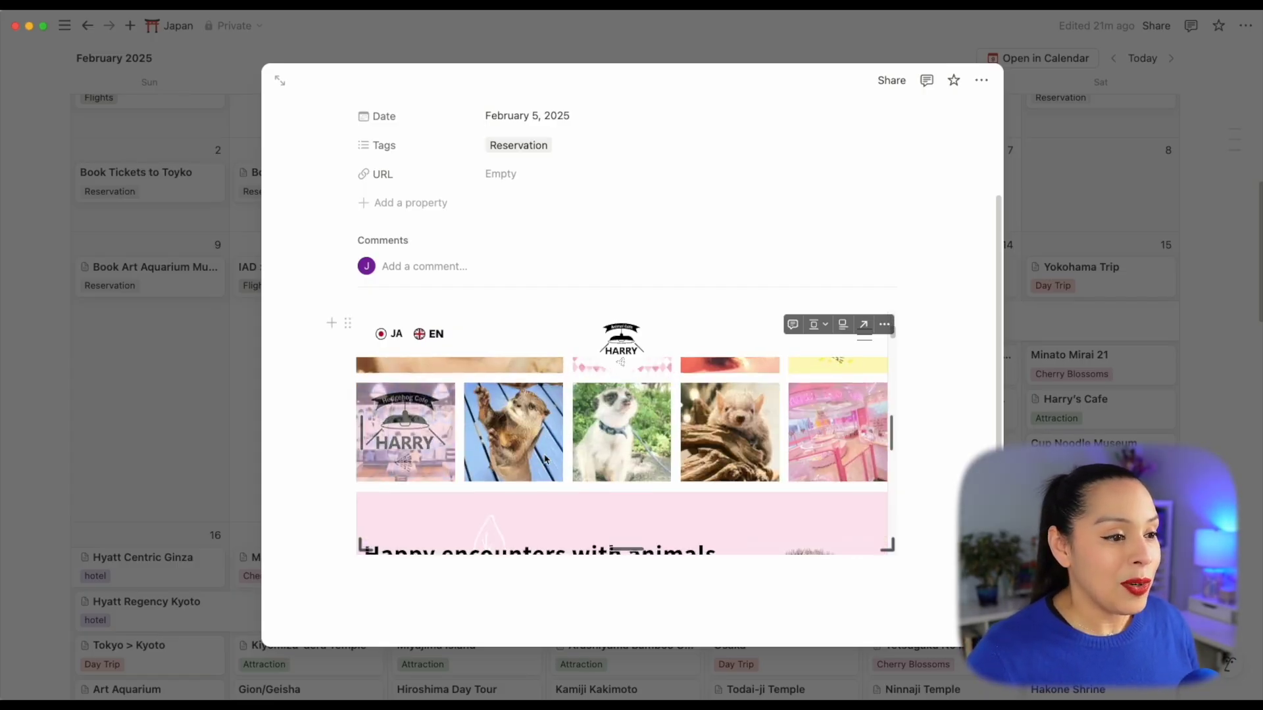
{"action": "scroll", "coordinate": [544, 452], "scroll_direction": "down", "scroll_amount": 10}
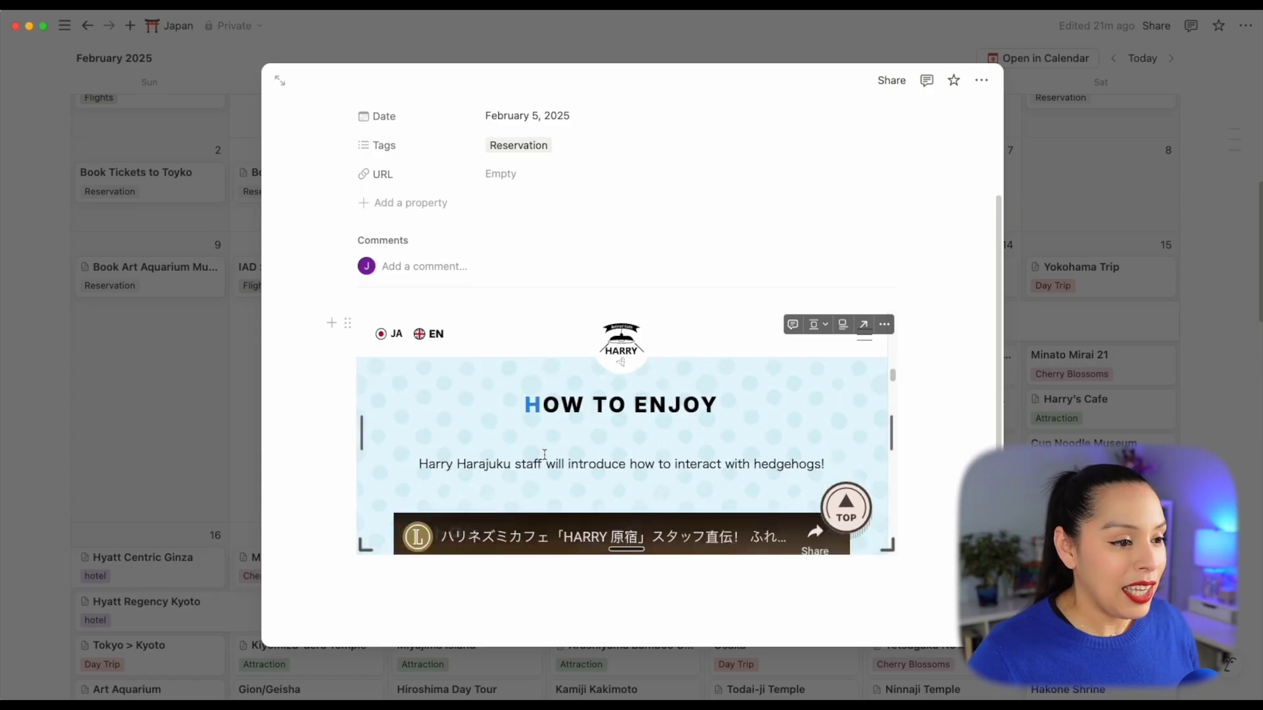
{"action": "scroll", "coordinate": [579, 469], "scroll_direction": "down", "scroll_amount": 5}
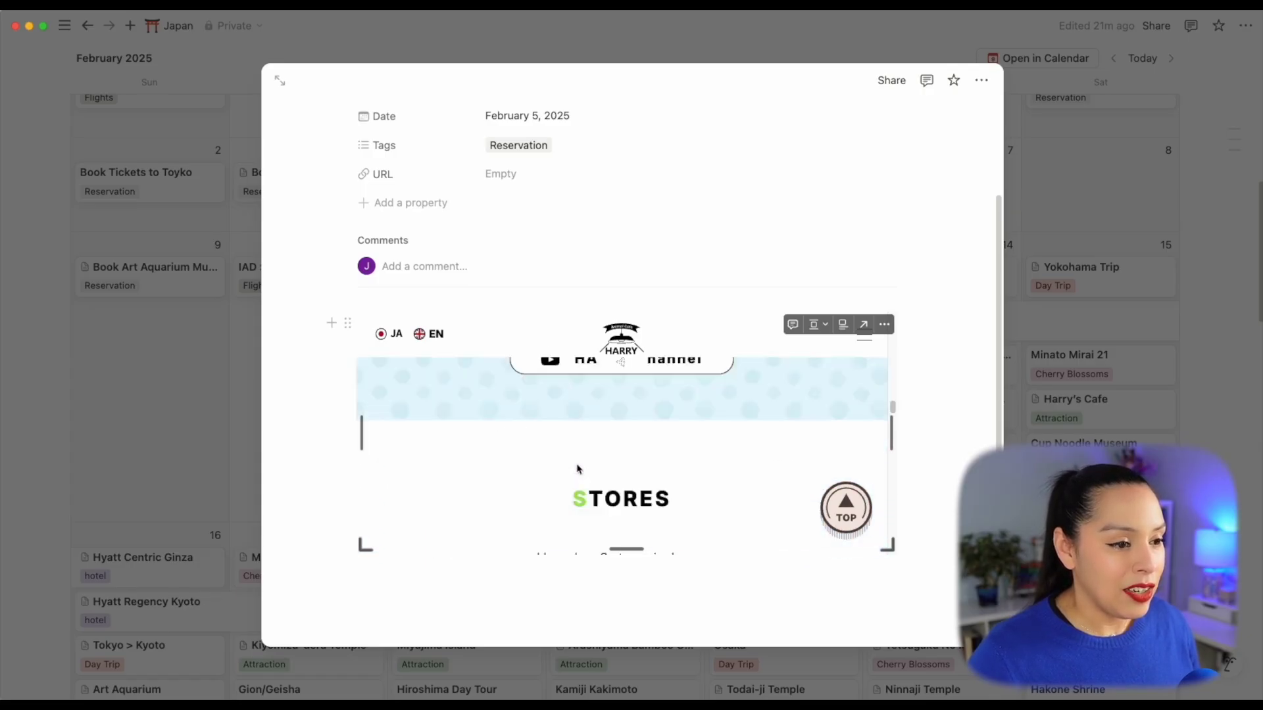
{"action": "scroll", "coordinate": [579, 468], "scroll_direction": "up", "scroll_amount": 10}
{"action": "scroll", "coordinate": [579, 468], "scroll_direction": "up", "scroll_amount": 8}
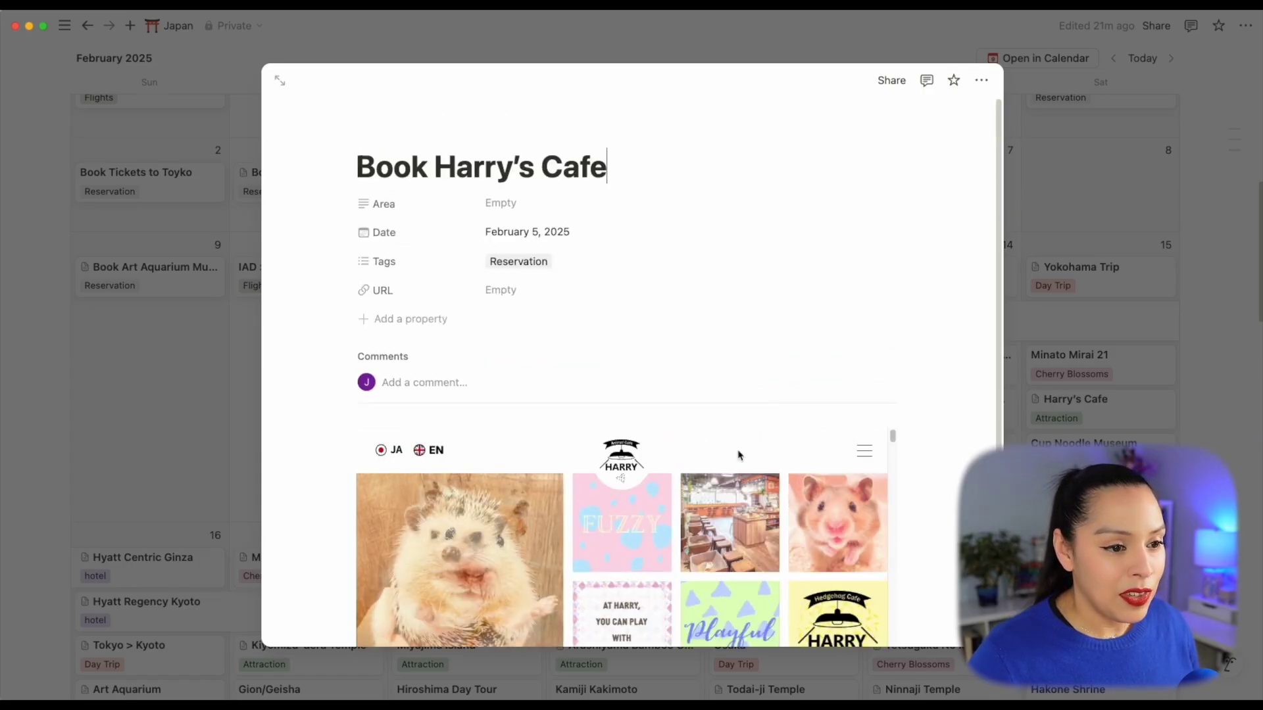
{"action": "left_click", "coordinate": [865, 455]}
{"action": "scroll", "coordinate": [631, 552], "scroll_direction": "down", "scroll_amount": 5}
{"action": "scroll", "coordinate": [614, 545], "scroll_direction": "up", "scroll_amount": 5}
{"action": "left_click", "coordinate": [615, 543]}
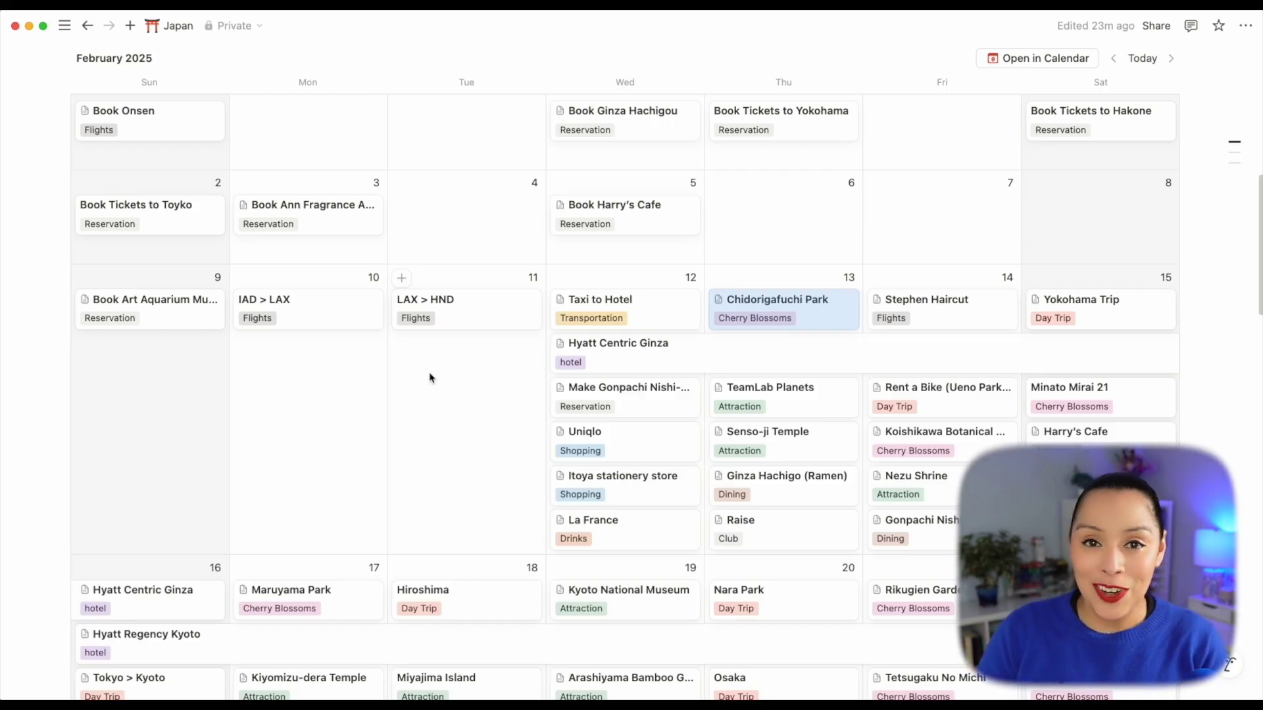
{"action": "left_click", "coordinate": [647, 140]}
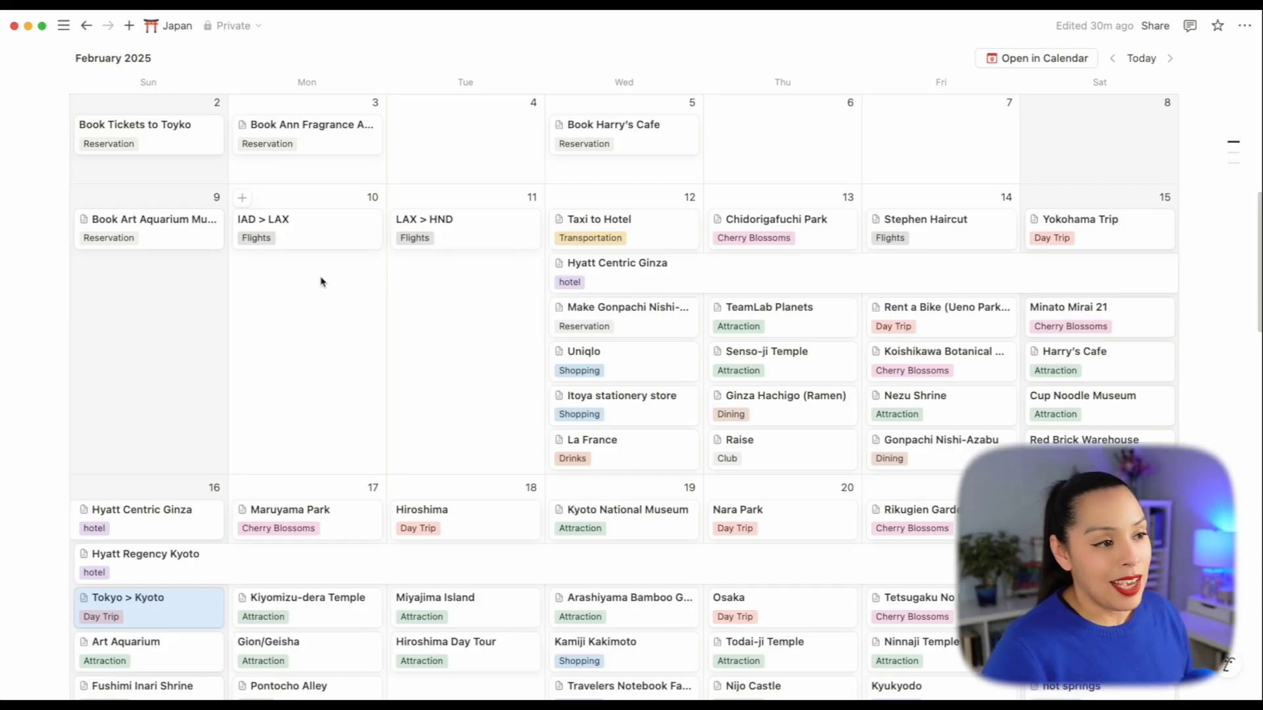
- Add a Hotel Information entry on February 10, 2025 in the calendar and replace its Flights tag with hotel
{"action": "left_click", "coordinate": [242, 197]}
{"action": "type", "text": "H"}
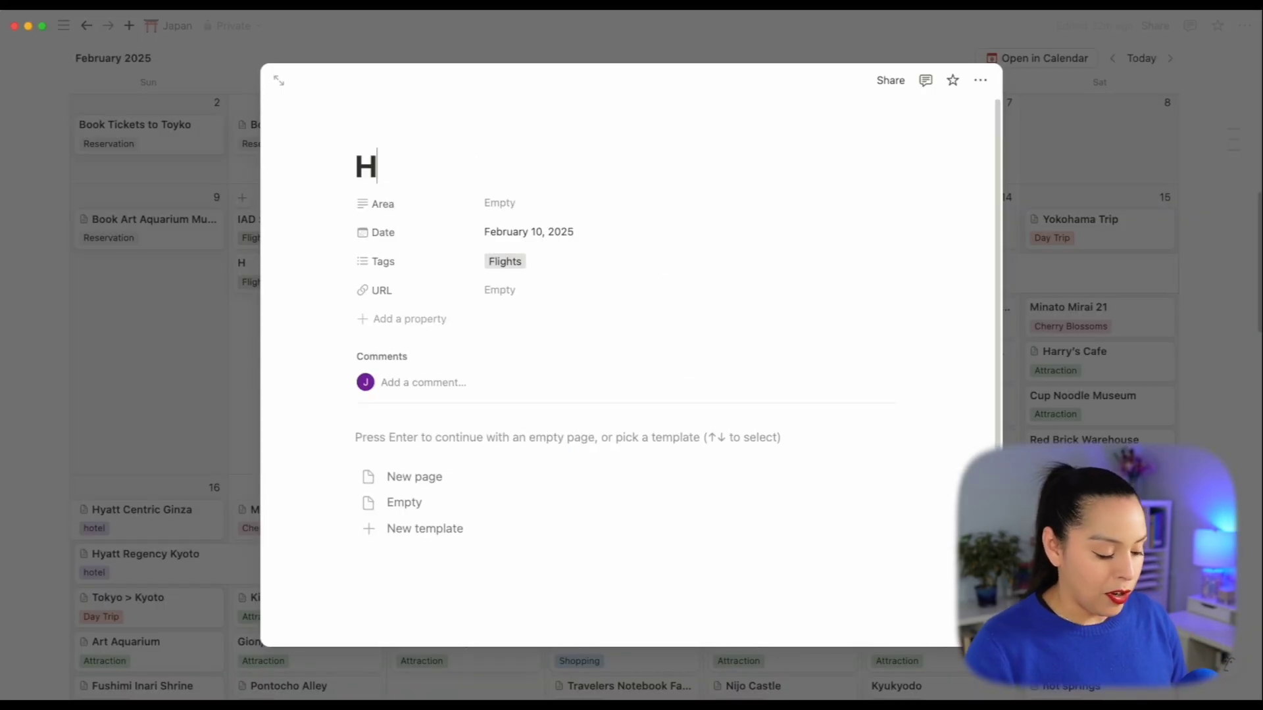
{"action": "type", "text": "otel Information"}
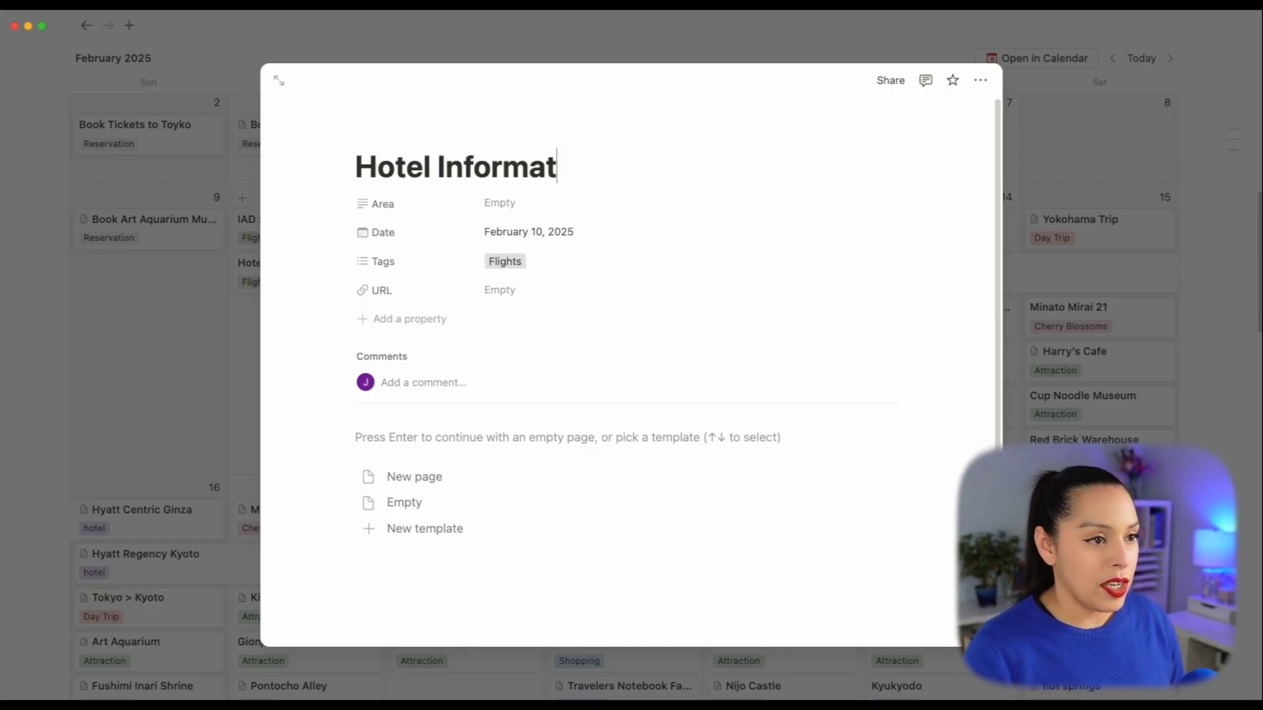
{"action": "left_click", "coordinate": [543, 258]}
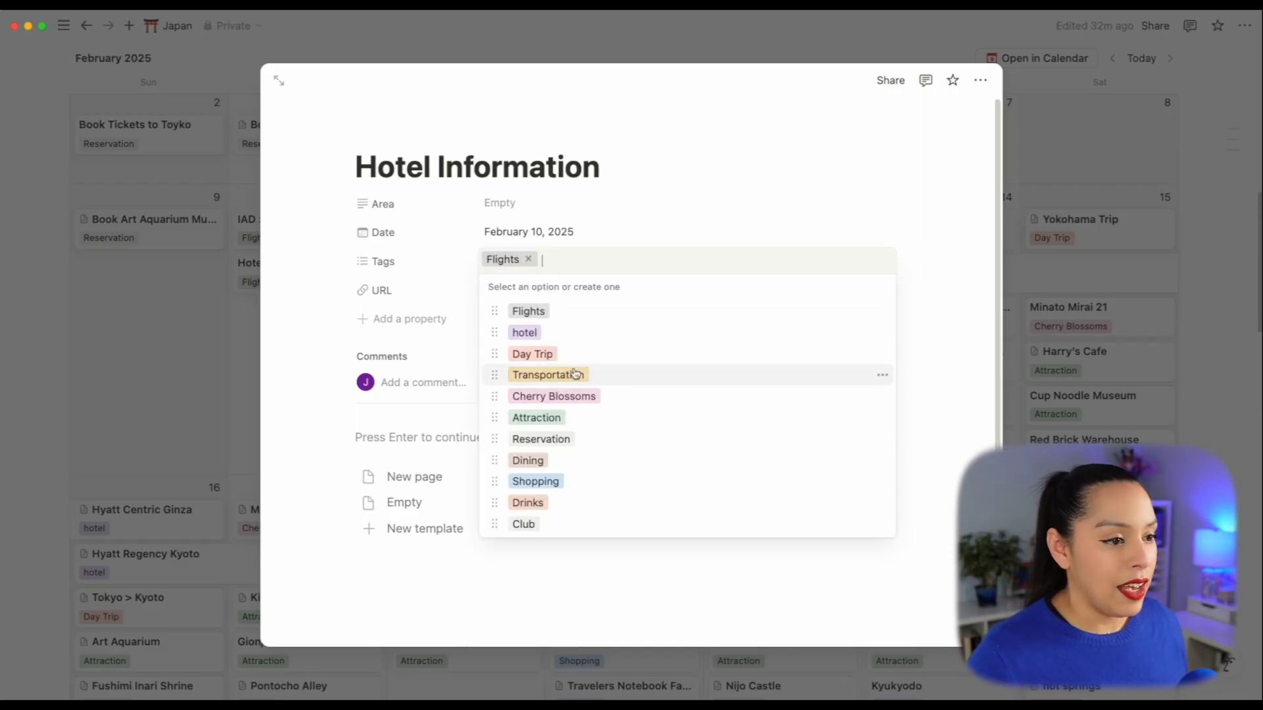
{"action": "left_click", "coordinate": [595, 333]}
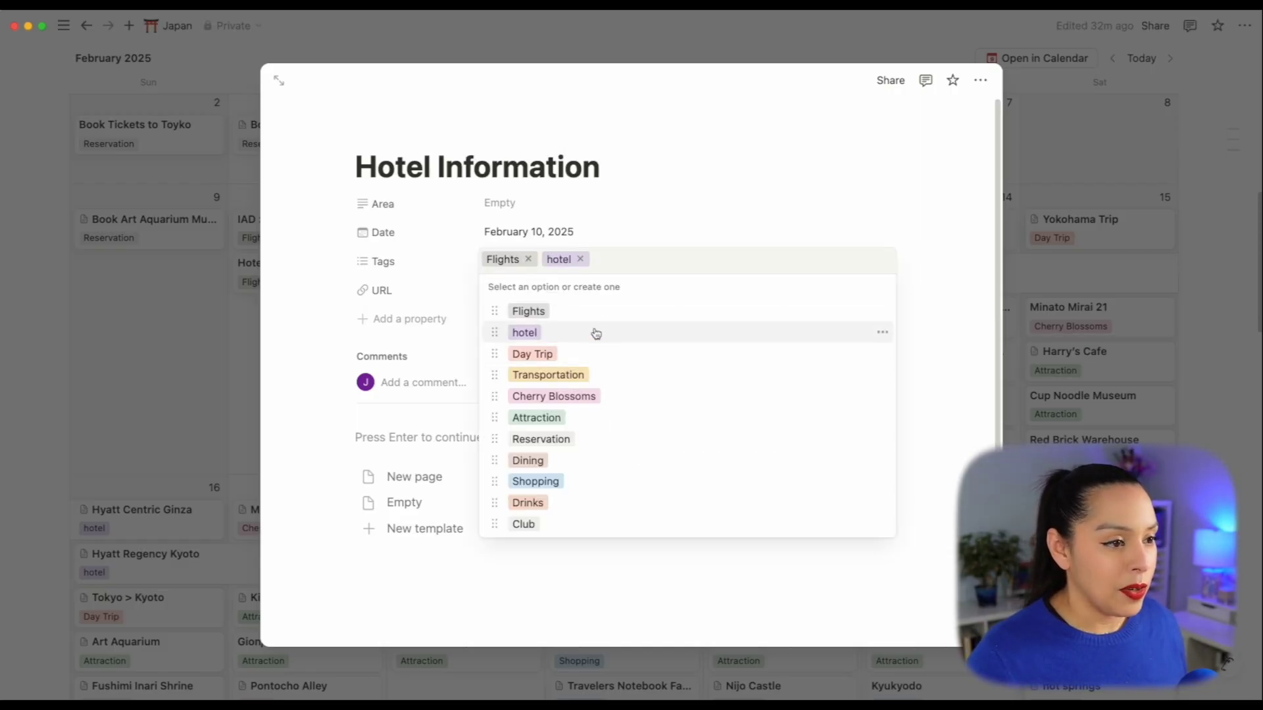
{"action": "left_click", "coordinate": [528, 259]}
{"action": "left_click", "coordinate": [211, 366]}
{"action": "left_click", "coordinate": [211, 365]}
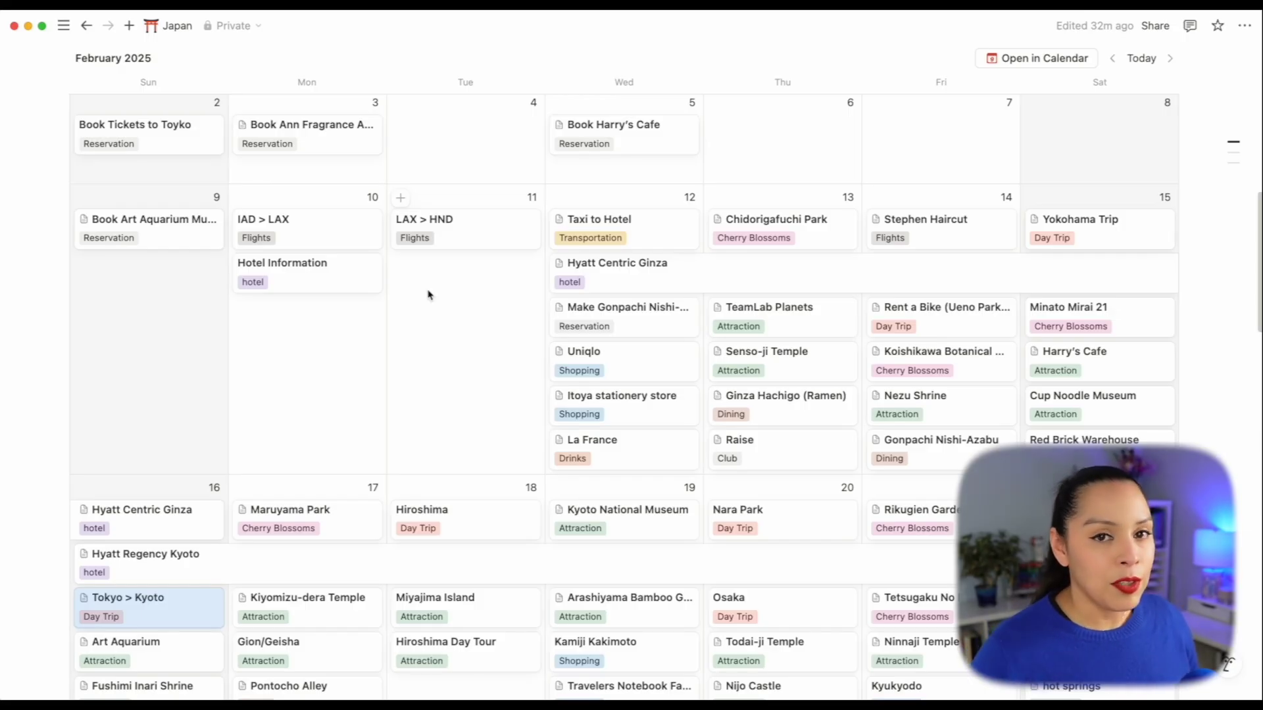
- Add a Morning Activities entry on February 11, 2025 in the calendar with the Attraction tag
{"action": "left_click", "coordinate": [400, 198]}
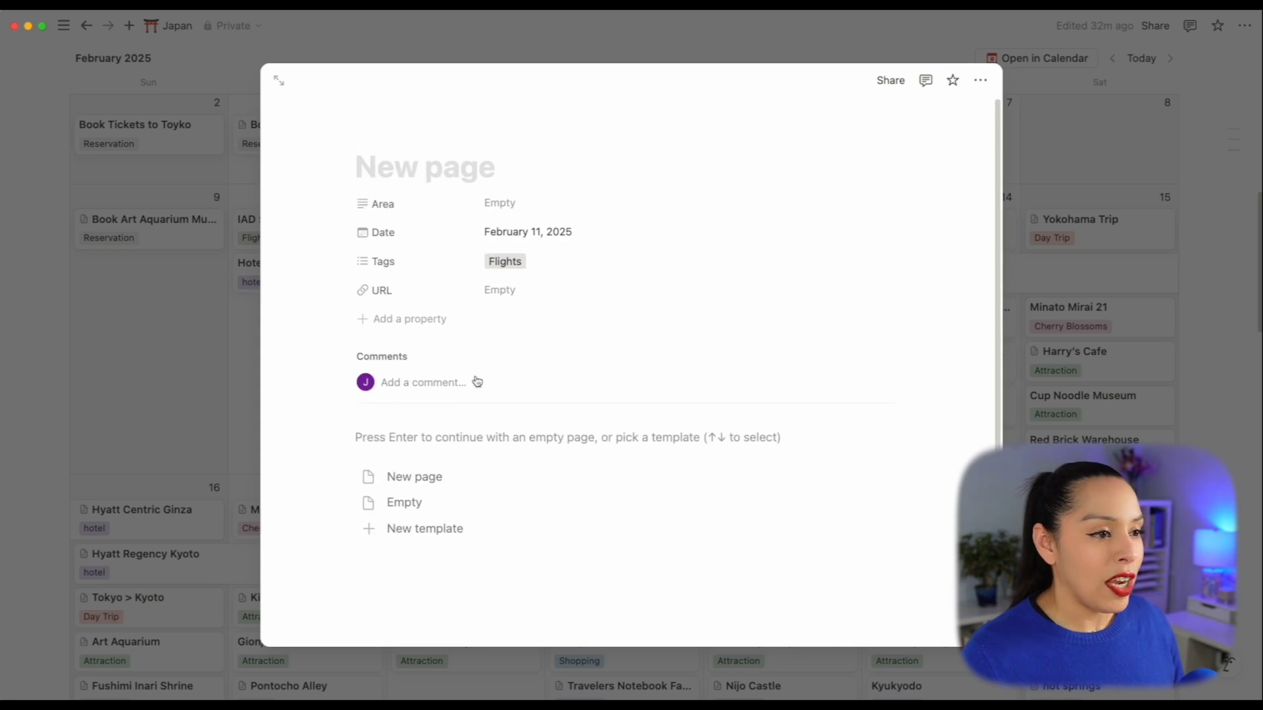
{"action": "type", "text": "Morning Activities"}
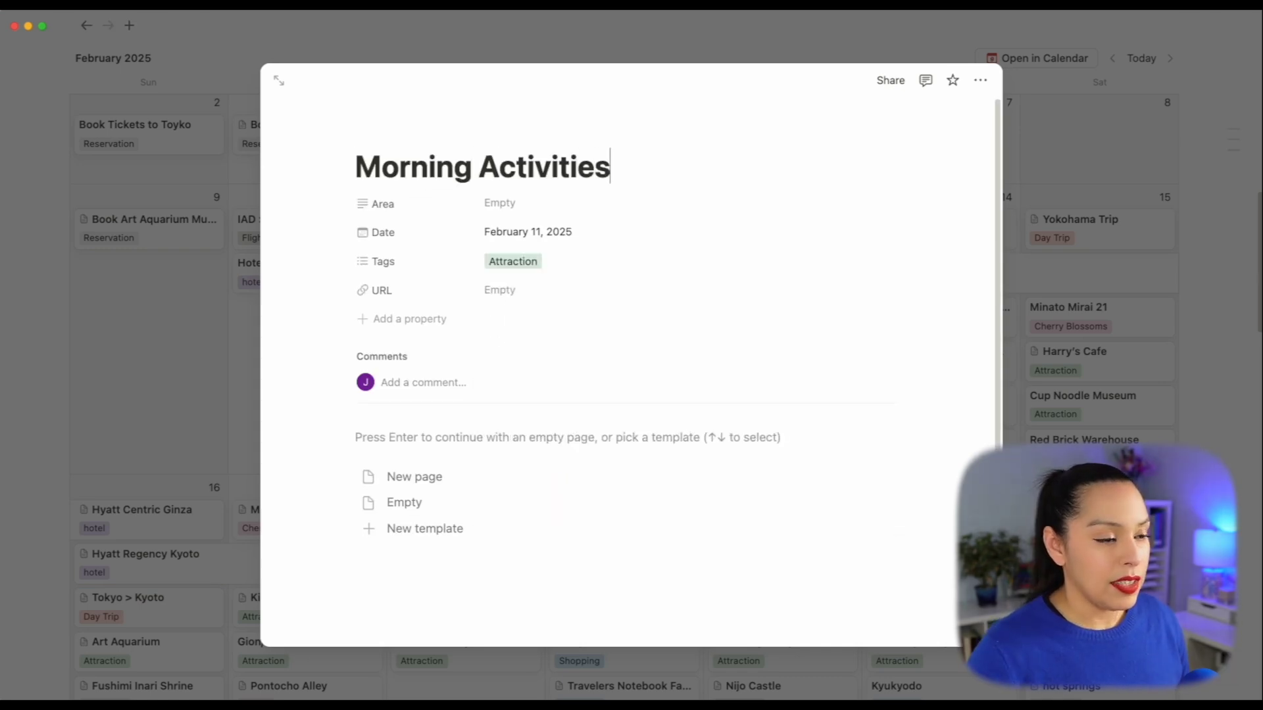
{"action": "left_click", "coordinate": [239, 415]}
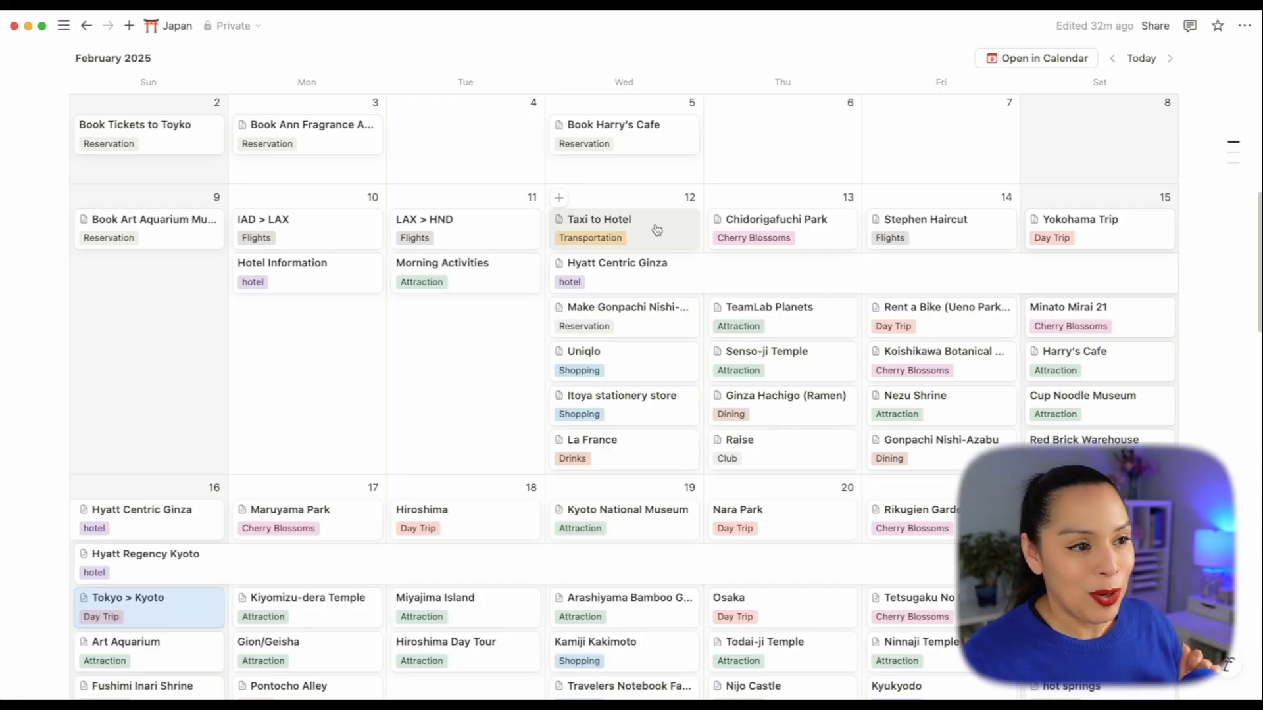
- Open the Hyatt Centric Ginza hotel entry on February 12, view its linked Google Maps location, and close the entry again
{"action": "left_click", "coordinate": [629, 277]}
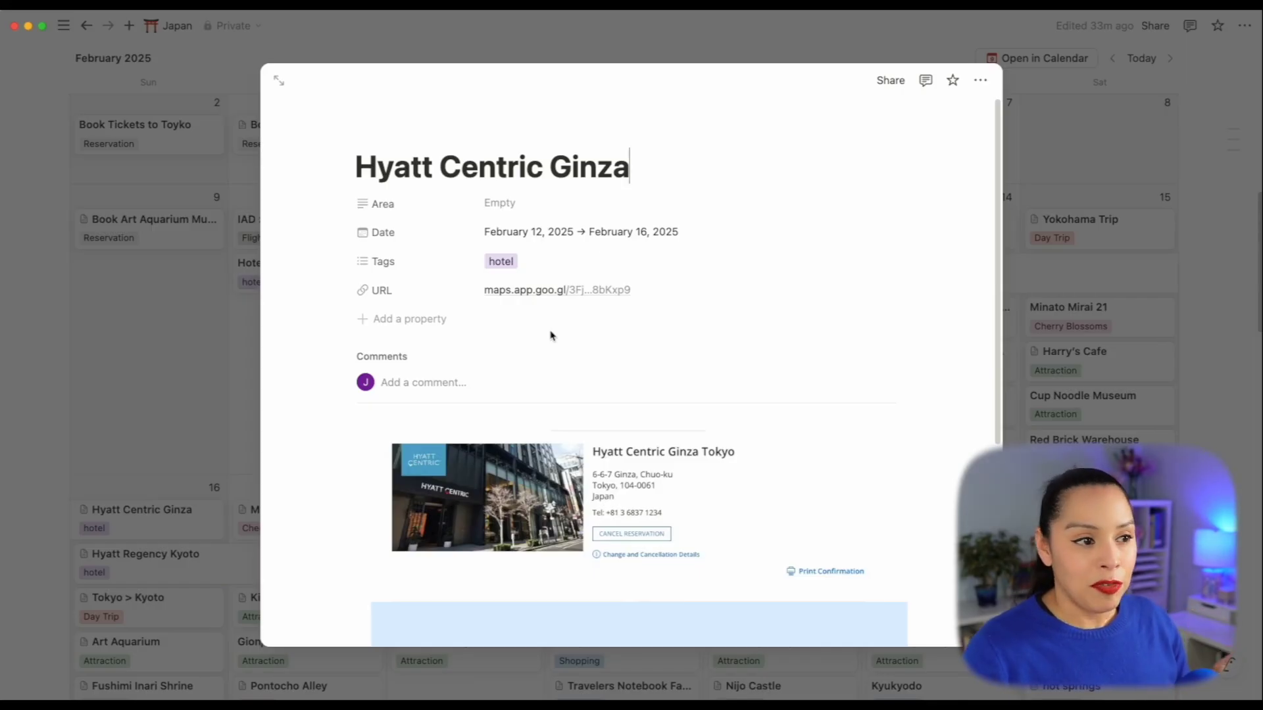
{"action": "left_click", "coordinate": [536, 291]}
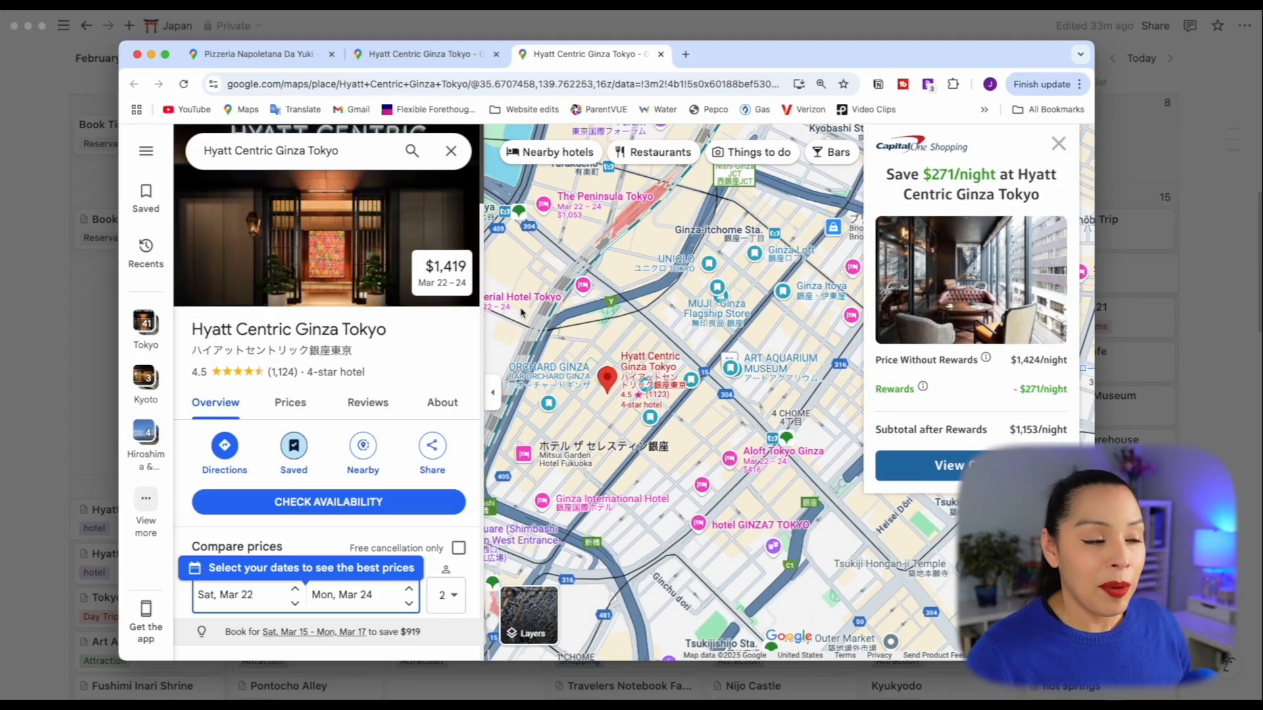
{"action": "left_click", "coordinate": [1058, 143]}
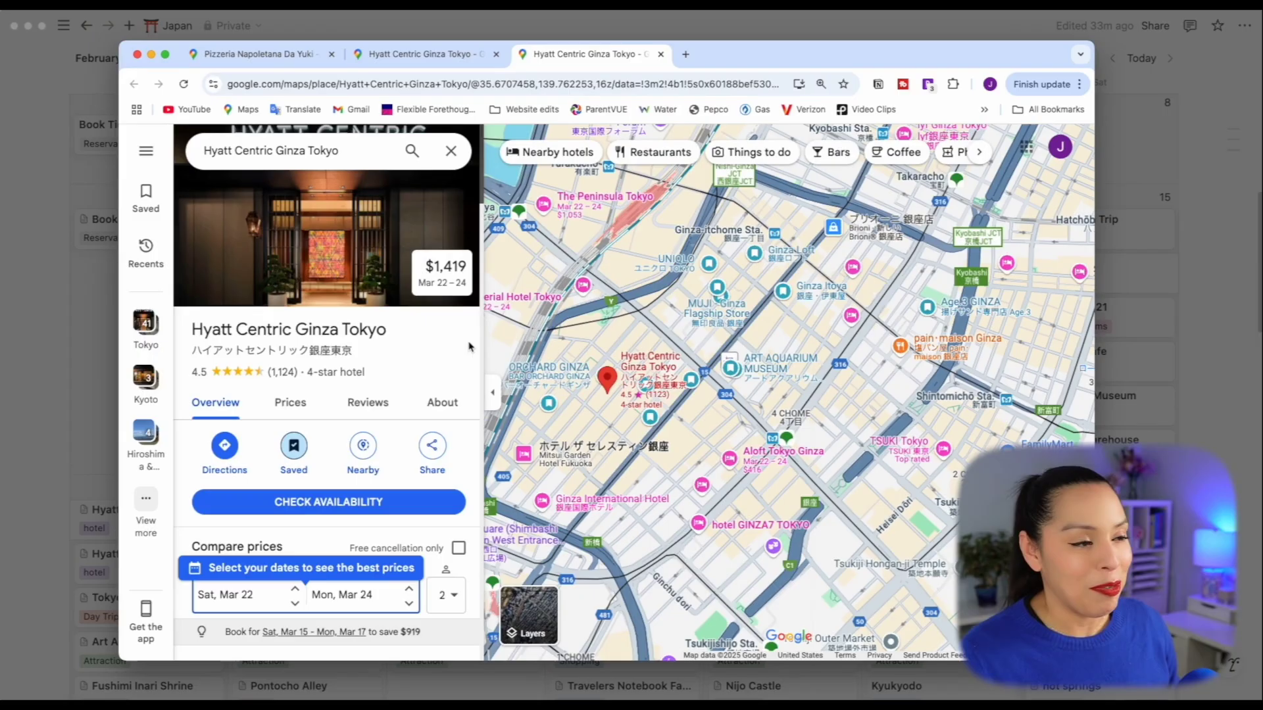
{"action": "left_click", "coordinate": [46, 219]}
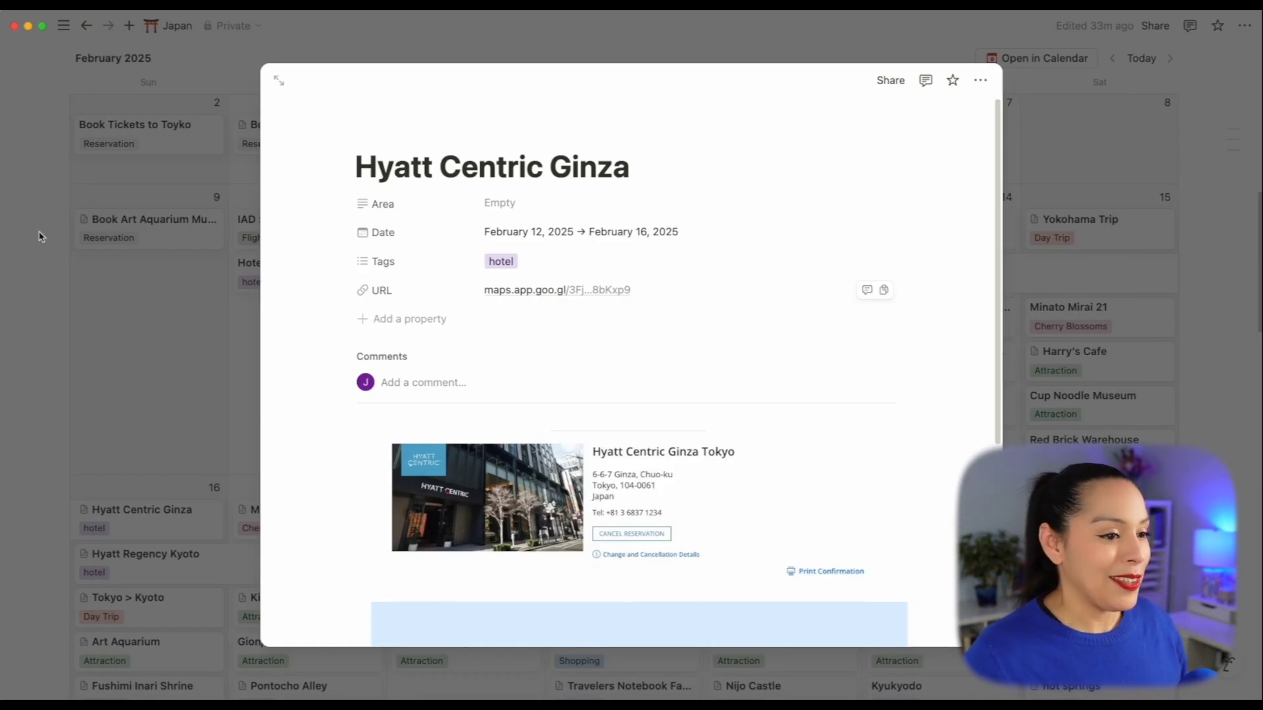
{"action": "left_click", "coordinate": [189, 353]}
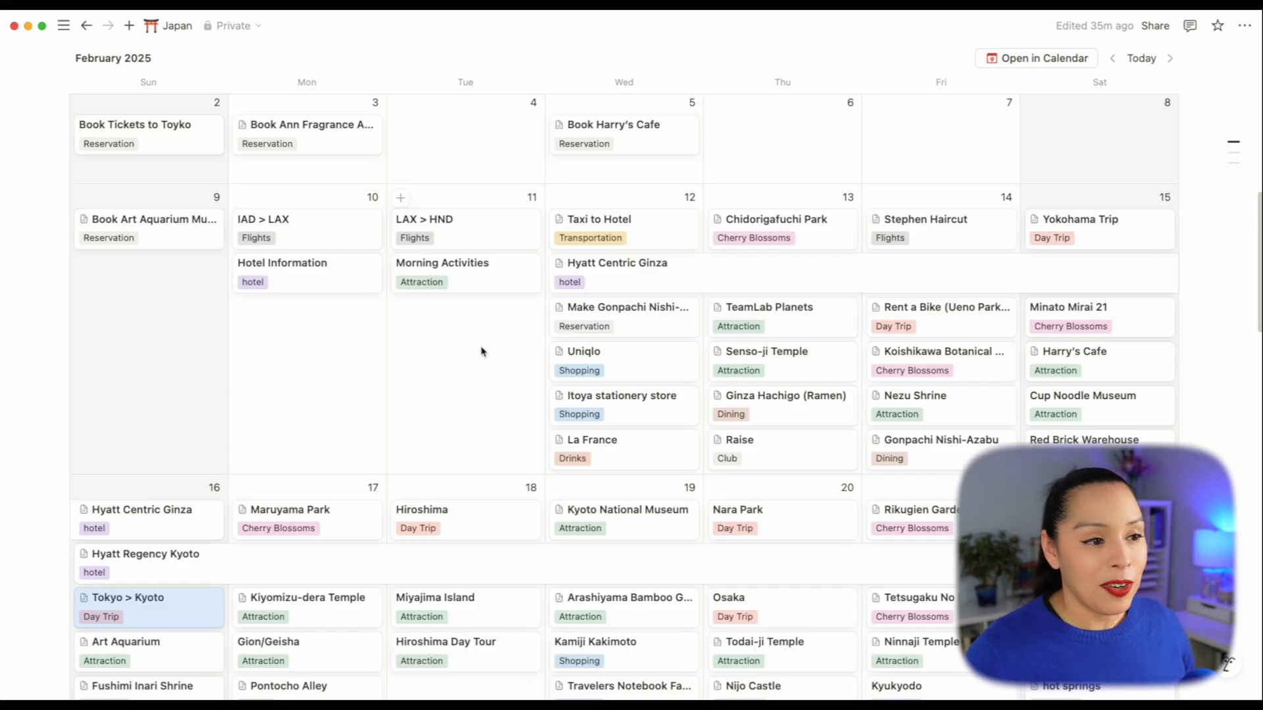
- Review the February 12 Gonpachi Nishi-Azabu reservation entry and the Uniqlo entry with its linked Google Maps location, closing each again
{"action": "left_click", "coordinate": [653, 324]}
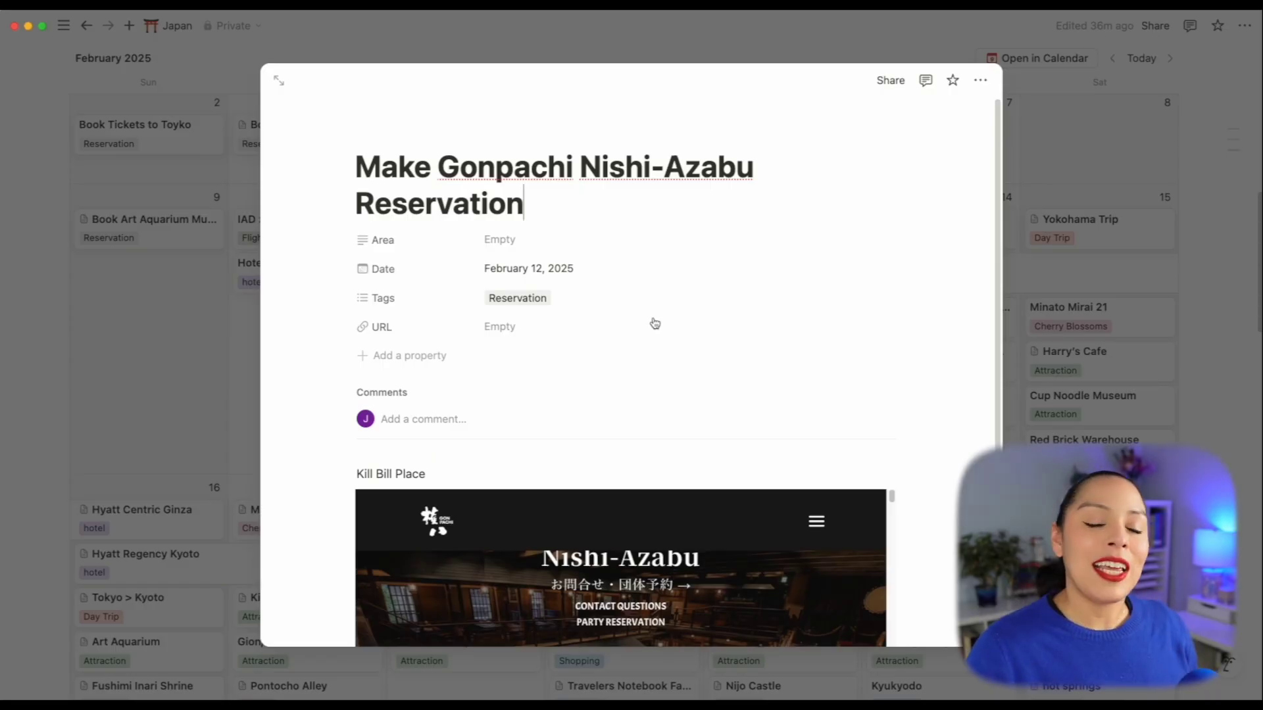
{"action": "left_click", "coordinate": [217, 358]}
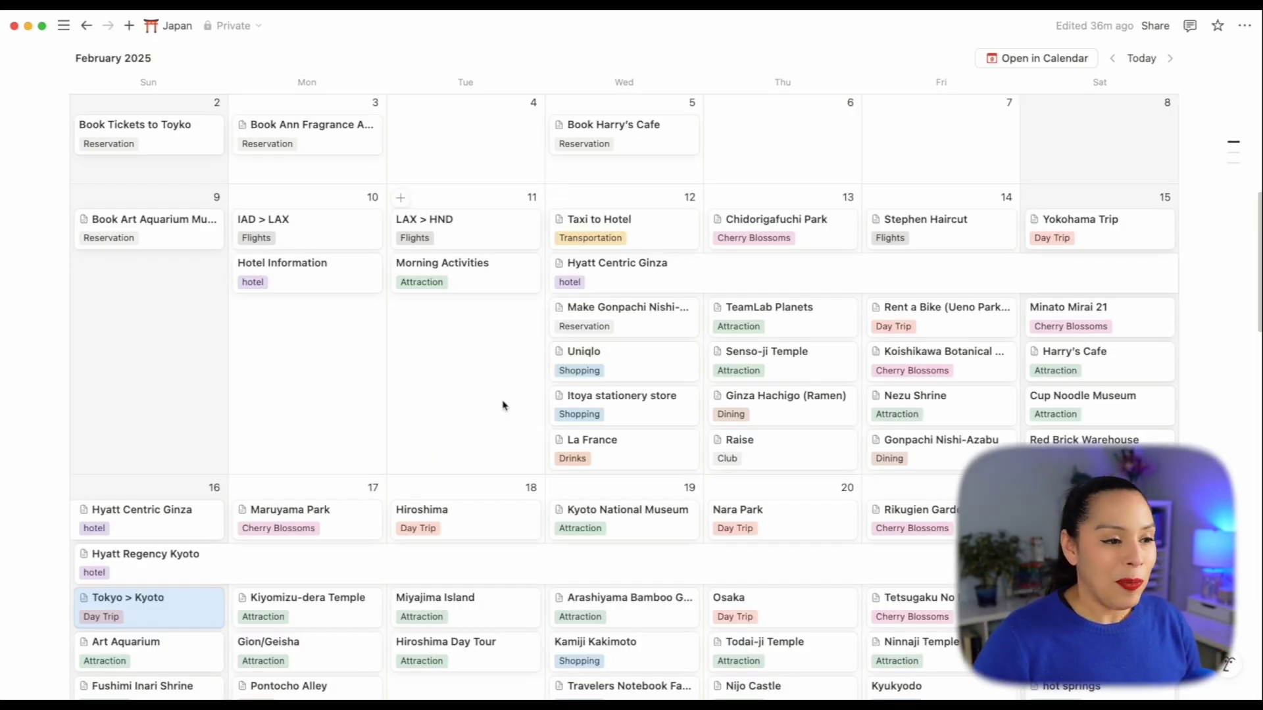
{"action": "left_click", "coordinate": [628, 372]}
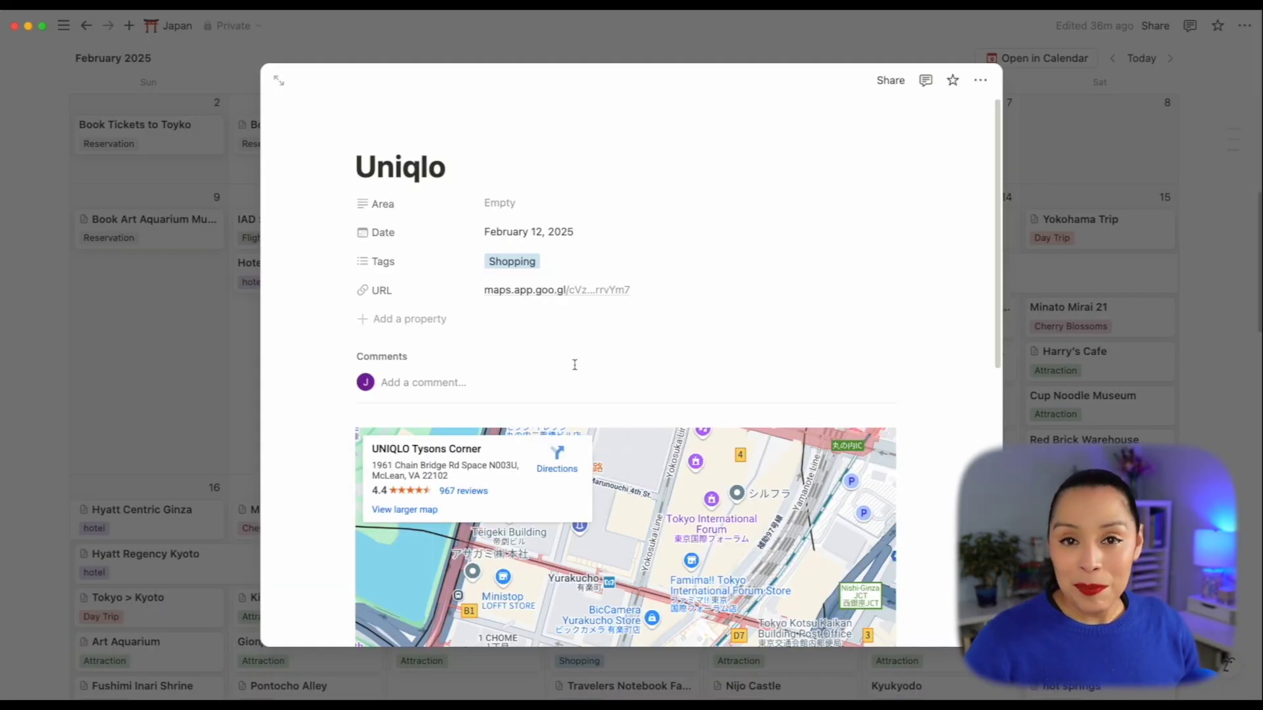
{"action": "left_click", "coordinate": [526, 290]}
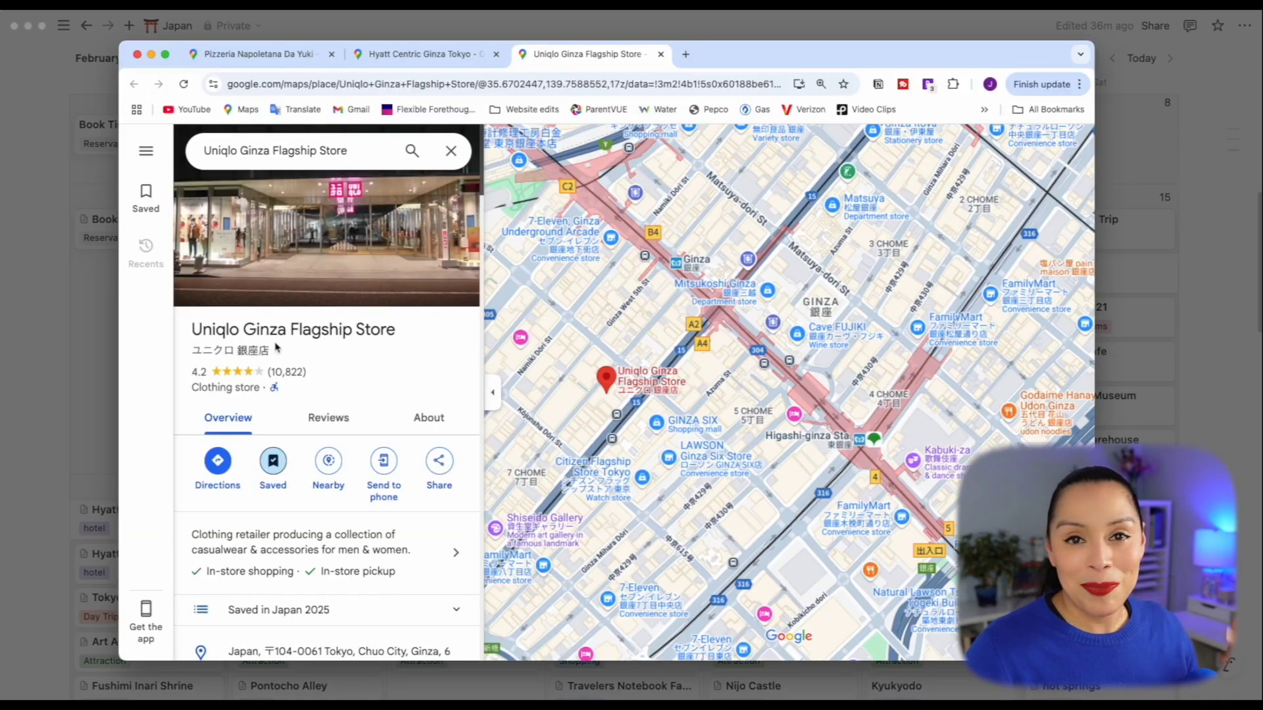
{"action": "left_click", "coordinate": [66, 392]}
{"action": "left_click", "coordinate": [69, 389]}
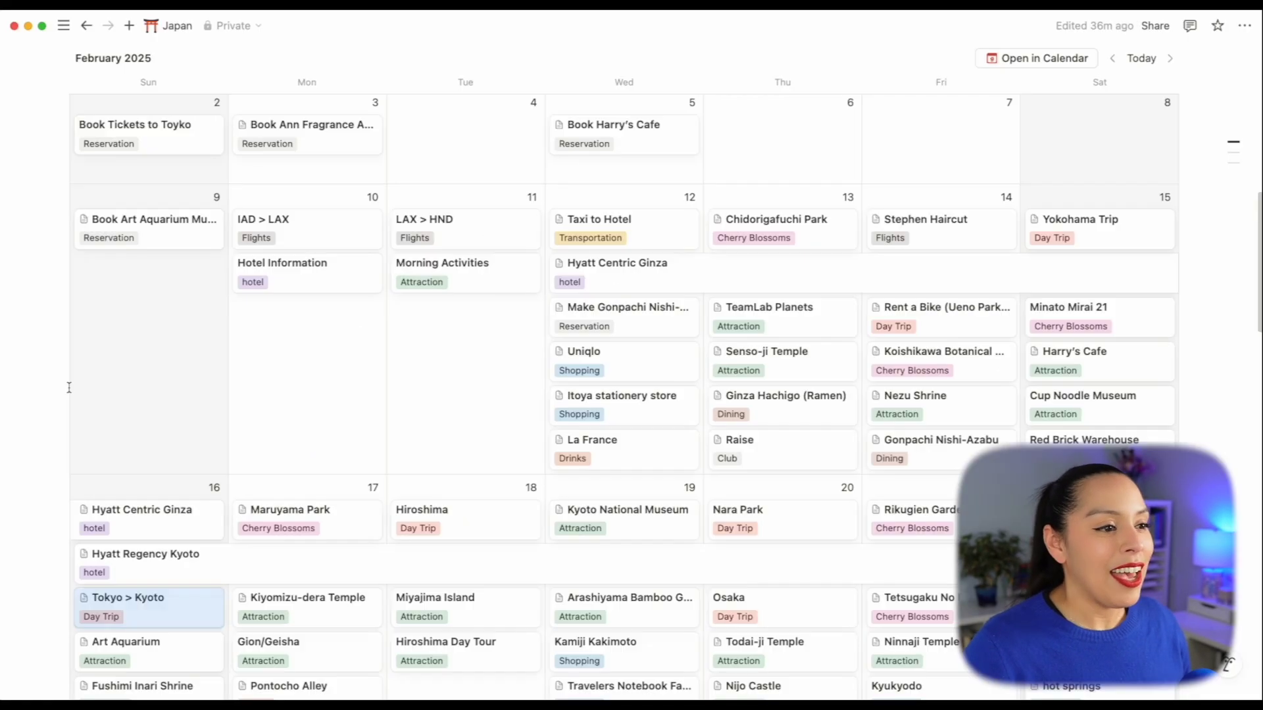
- Open the La France entry on February 12 and the TeamLab Planets entry on February 13 to read their saved links, closing each
{"action": "left_click", "coordinate": [637, 443]}
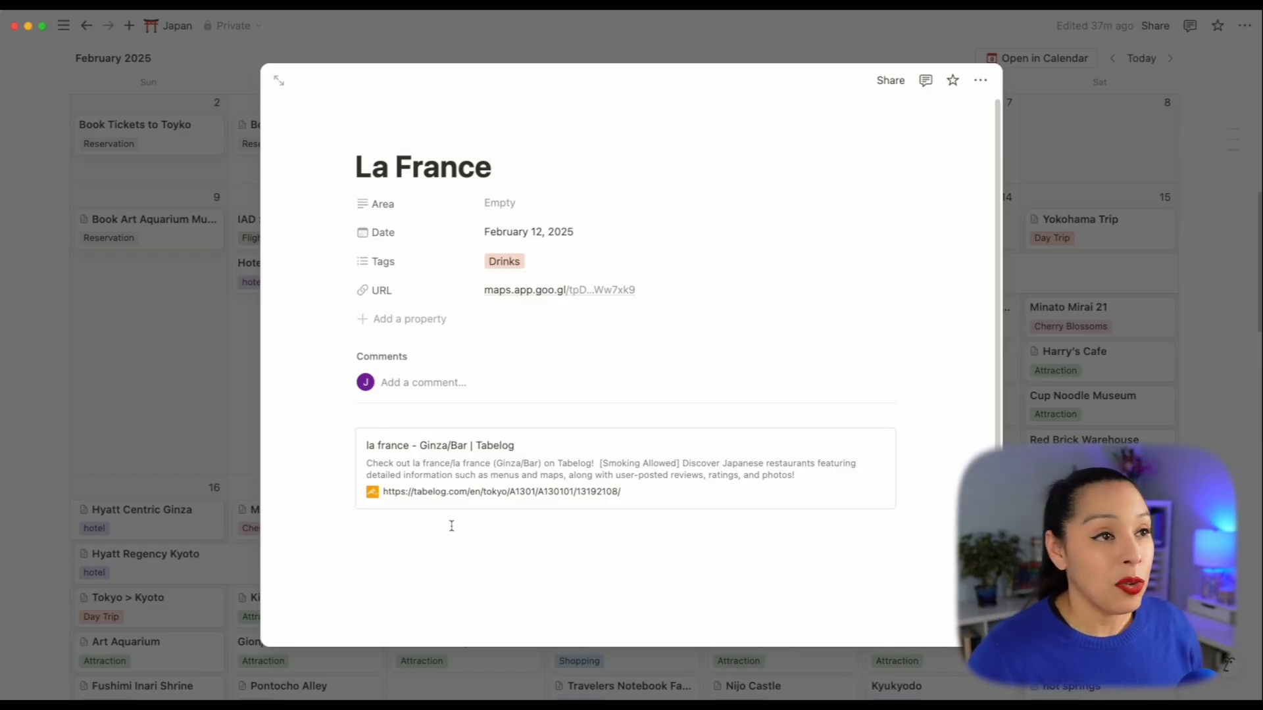
{"action": "key", "text": "Escape"}
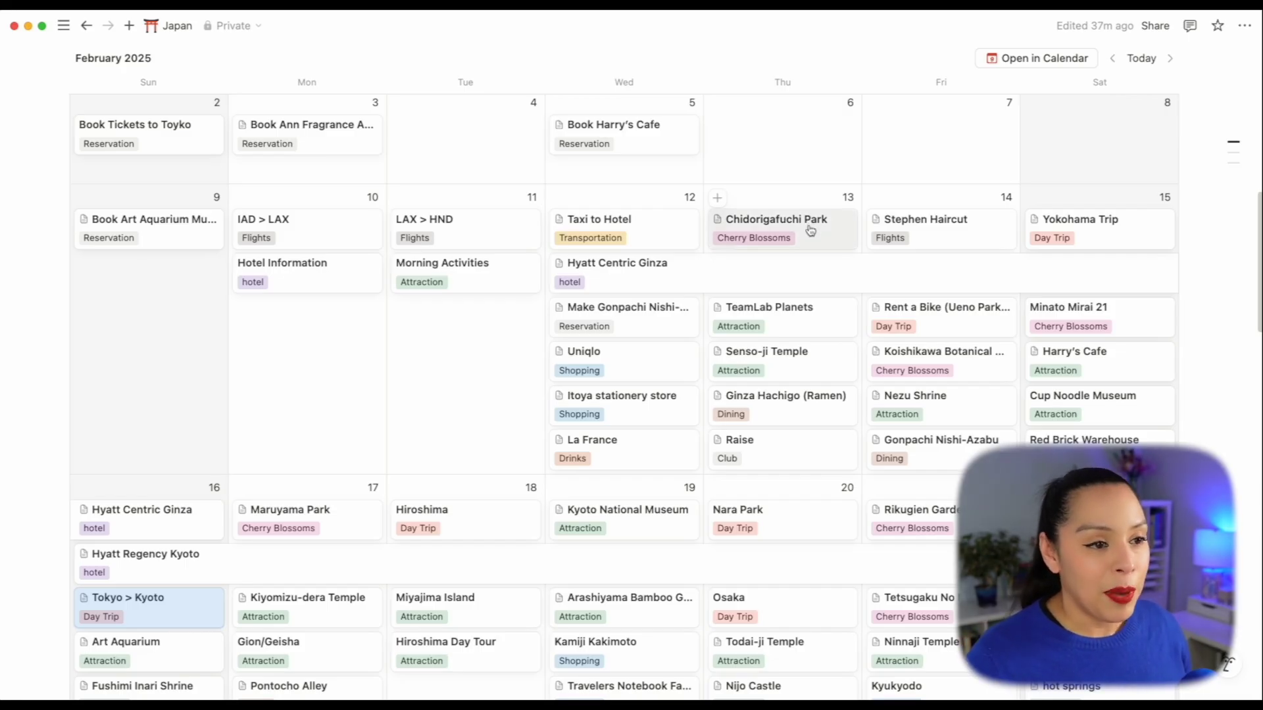
{"action": "left_click", "coordinate": [795, 318]}
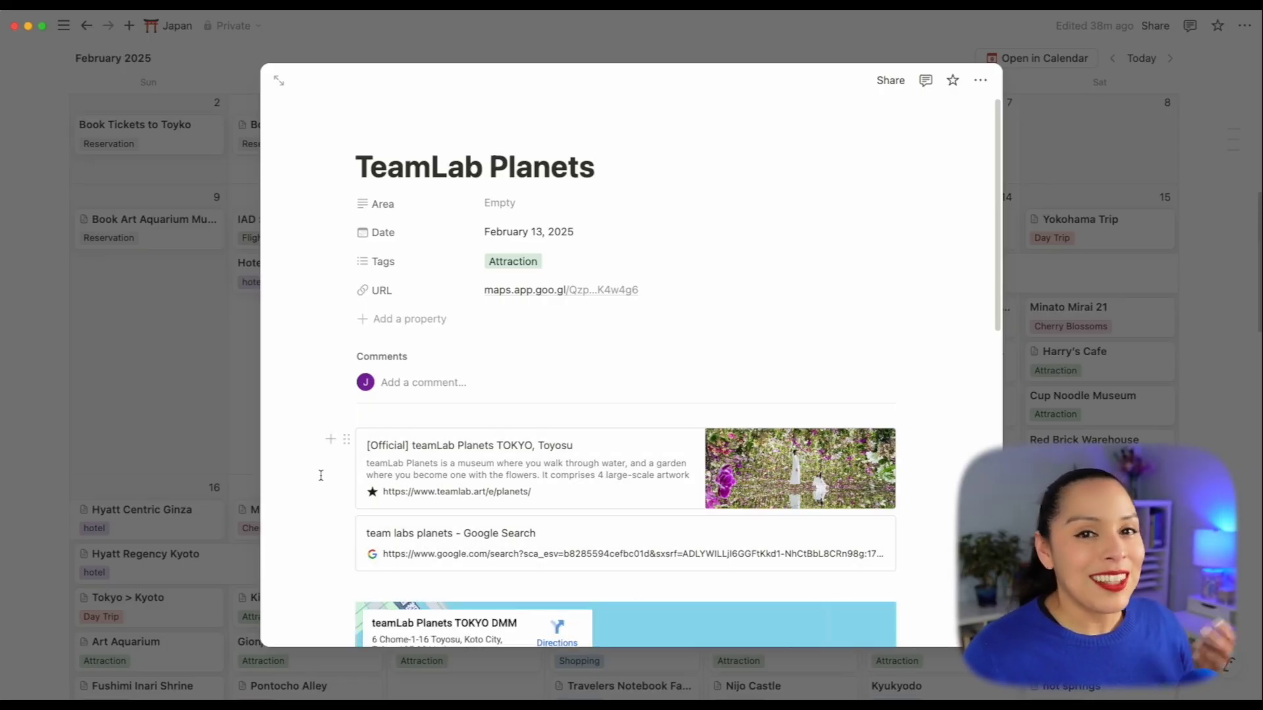
{"action": "left_click", "coordinate": [212, 445]}
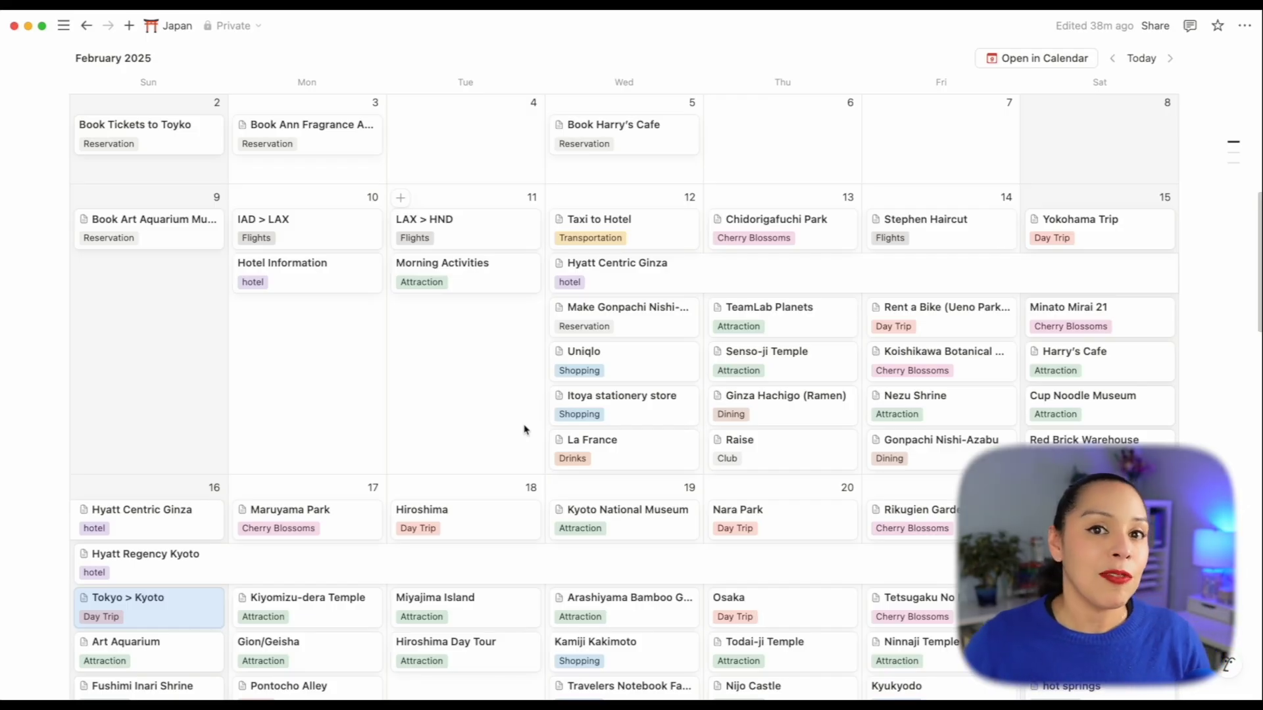
- Open the Senso-ji Temple entry on February 13, view its note and linked cherry blossom image search, and close it again
{"action": "left_click", "coordinate": [813, 374]}
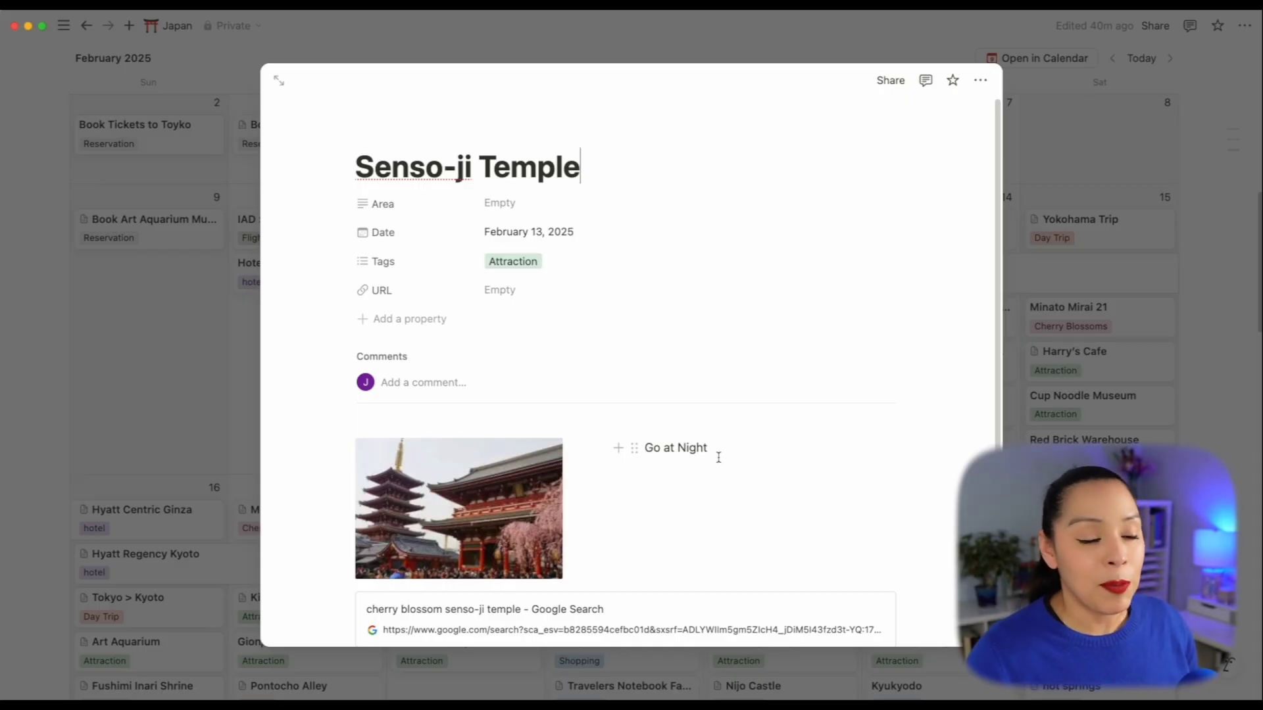
{"action": "scroll", "coordinate": [716, 478], "scroll_direction": "down", "scroll_amount": 2}
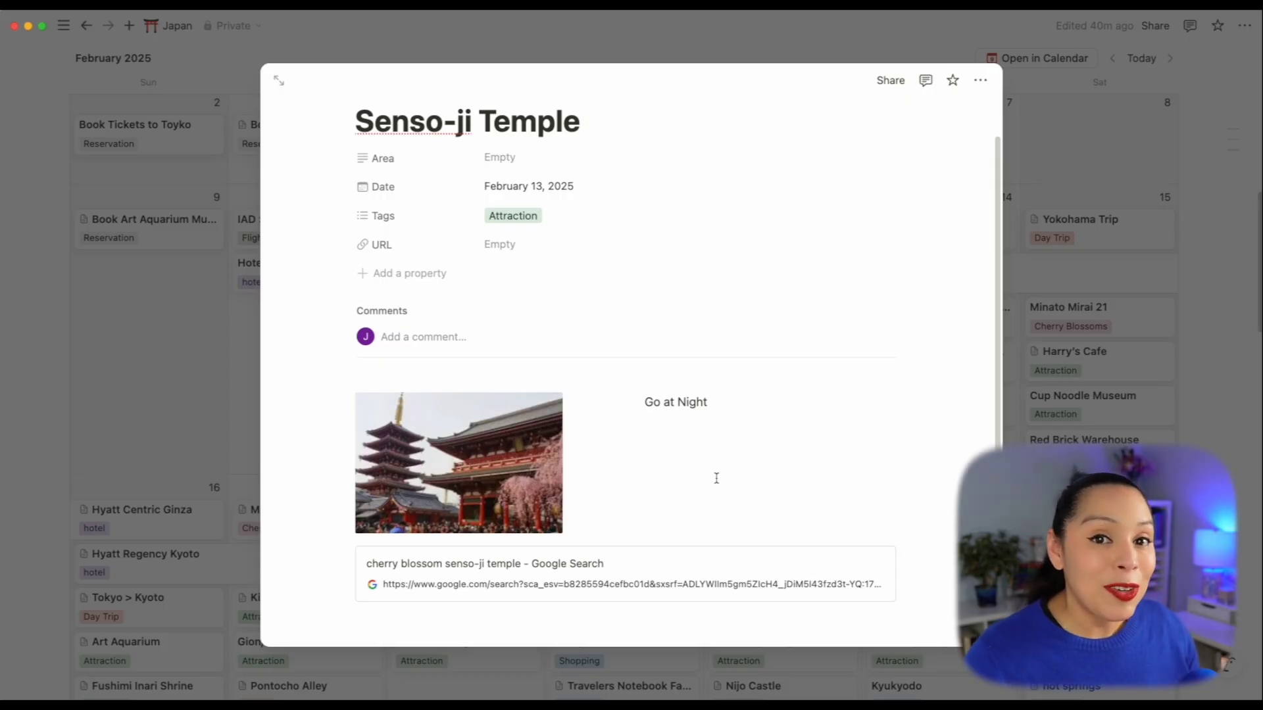
{"action": "left_click", "coordinate": [611, 565]}
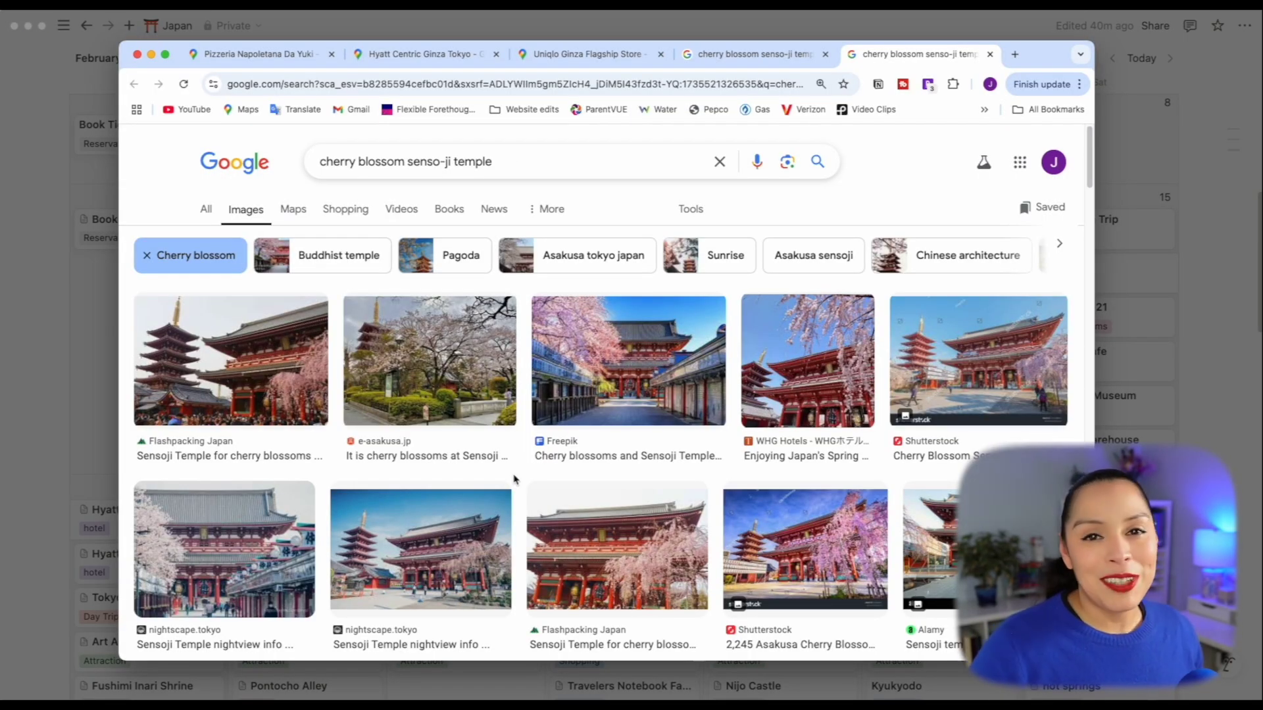
{"action": "left_click", "coordinate": [82, 388]}
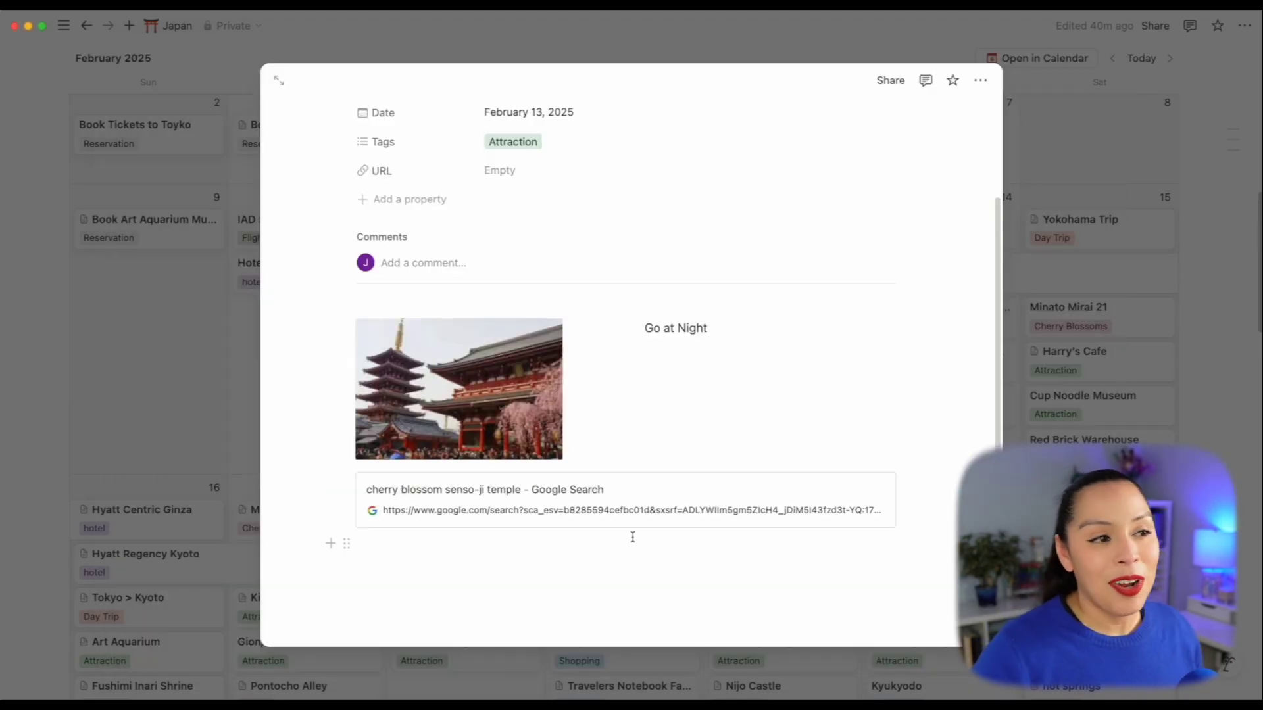
{"action": "key", "text": "Escape"}
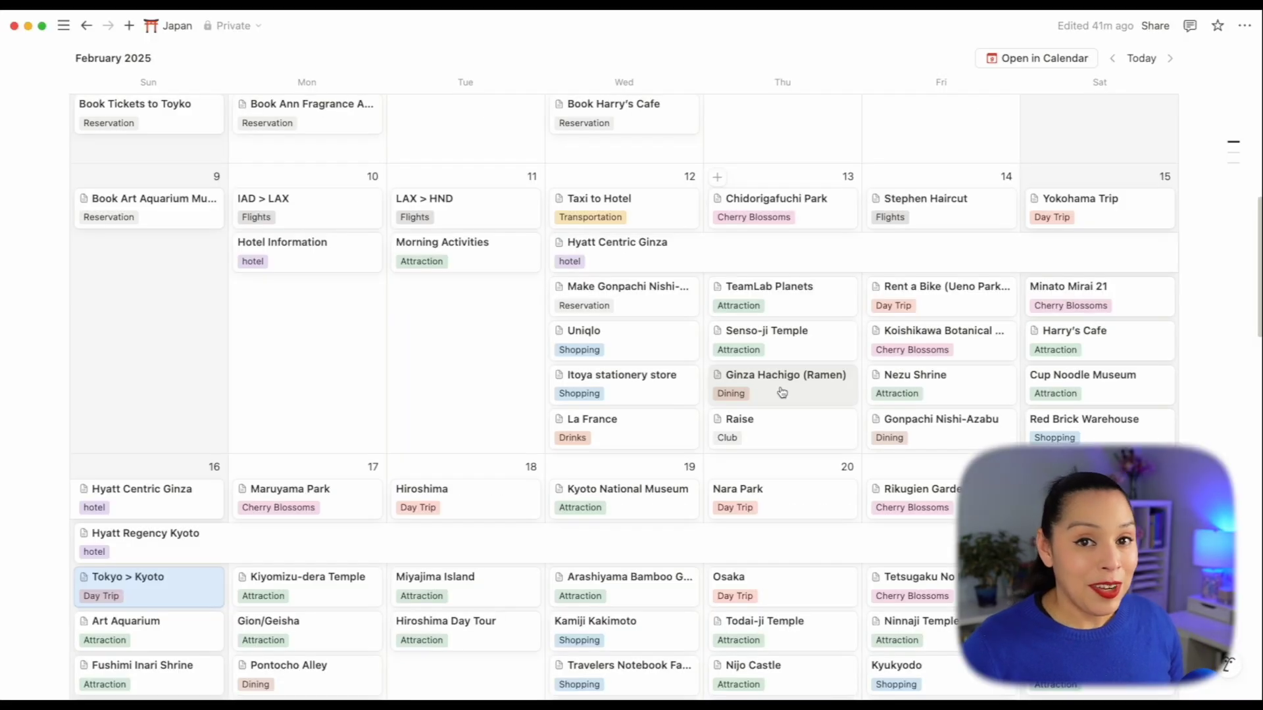
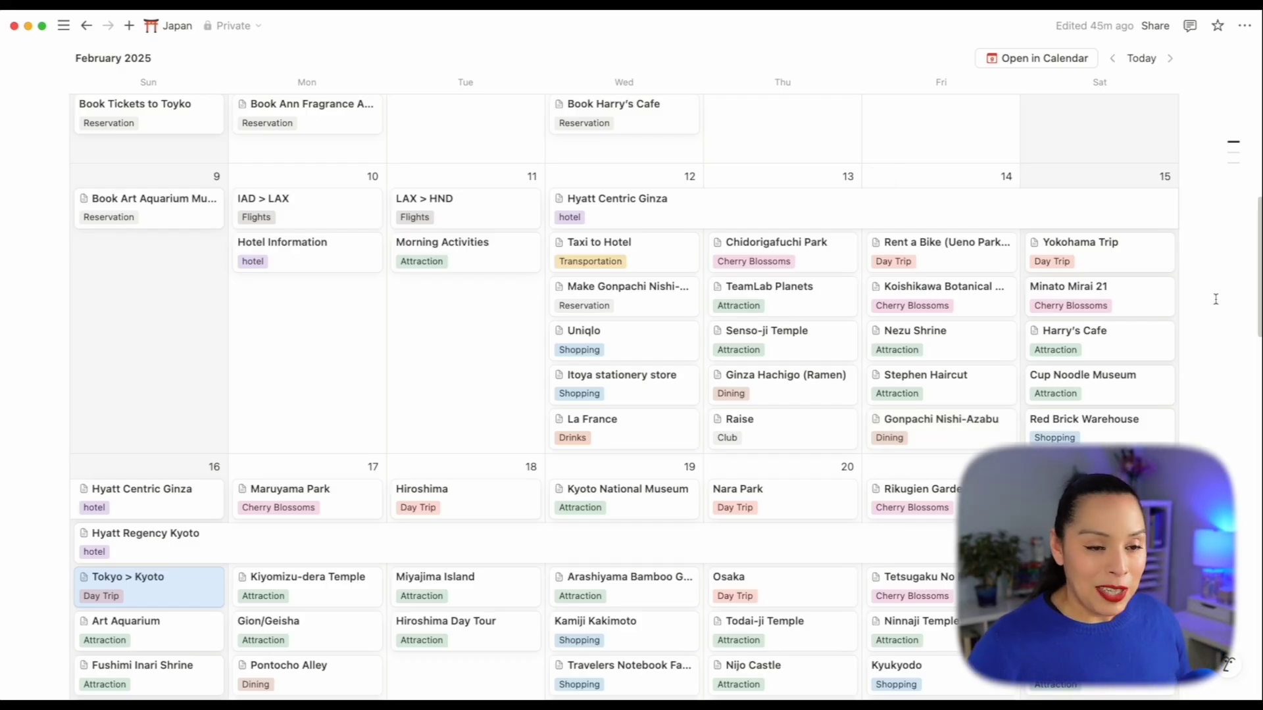
- Open the Yokohama Trip entry on February 15 to view its Tickets and Attractions sections, and close it again
{"action": "left_click", "coordinate": [1120, 263]}
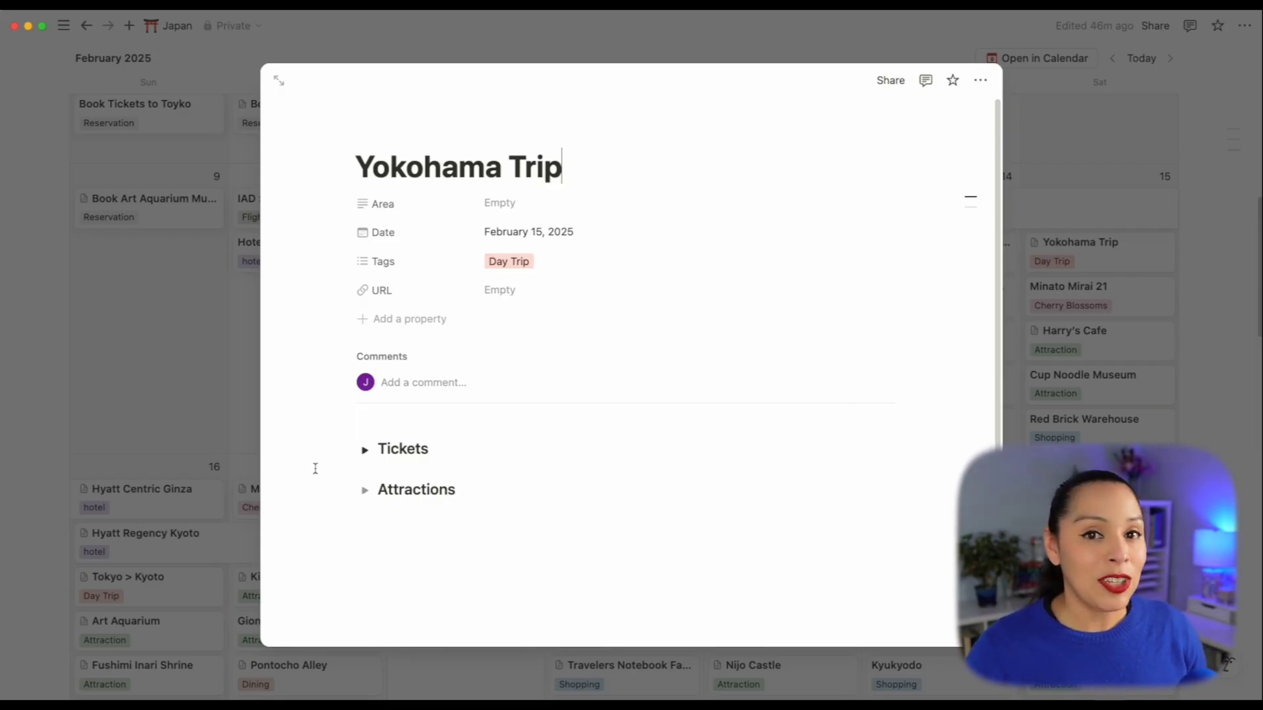
{"action": "left_click", "coordinate": [1175, 352]}
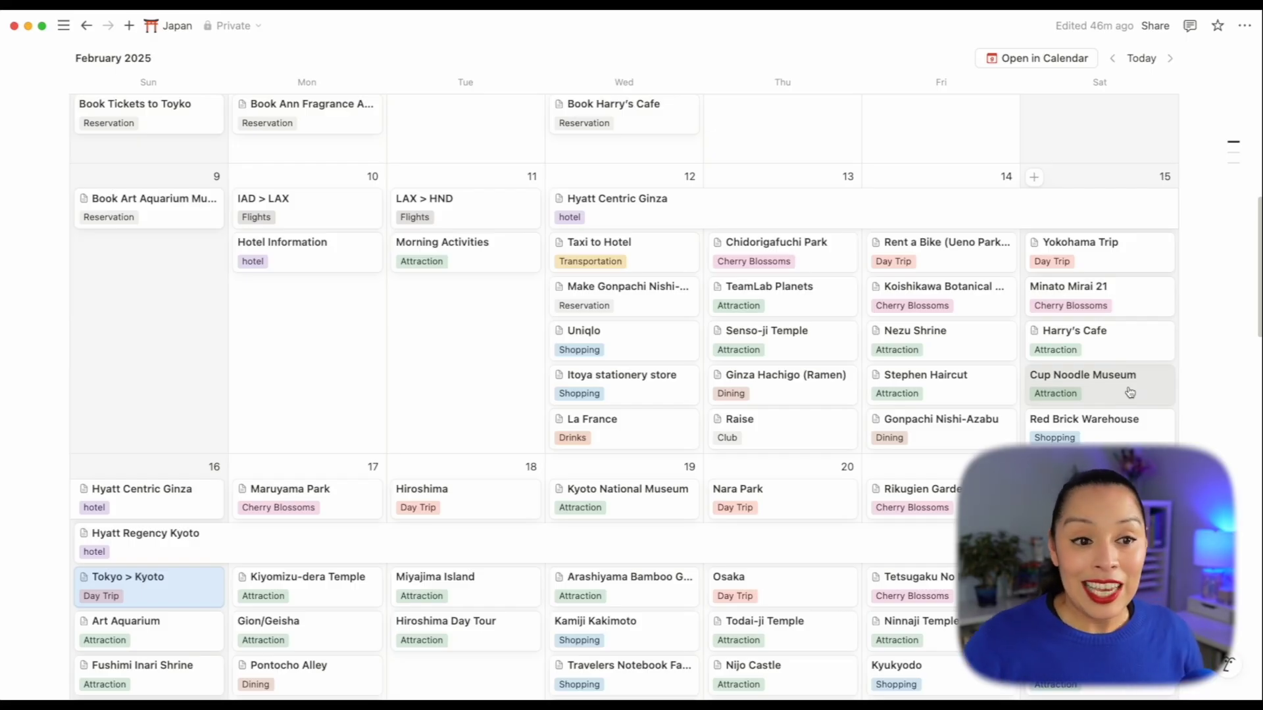
- Examine the calendar's plans for the second half of February and the Menu, Prepping Lists and Packing Lists below it
{"action": "scroll", "coordinate": [40, 283], "scroll_direction": "down", "scroll_amount": 3}
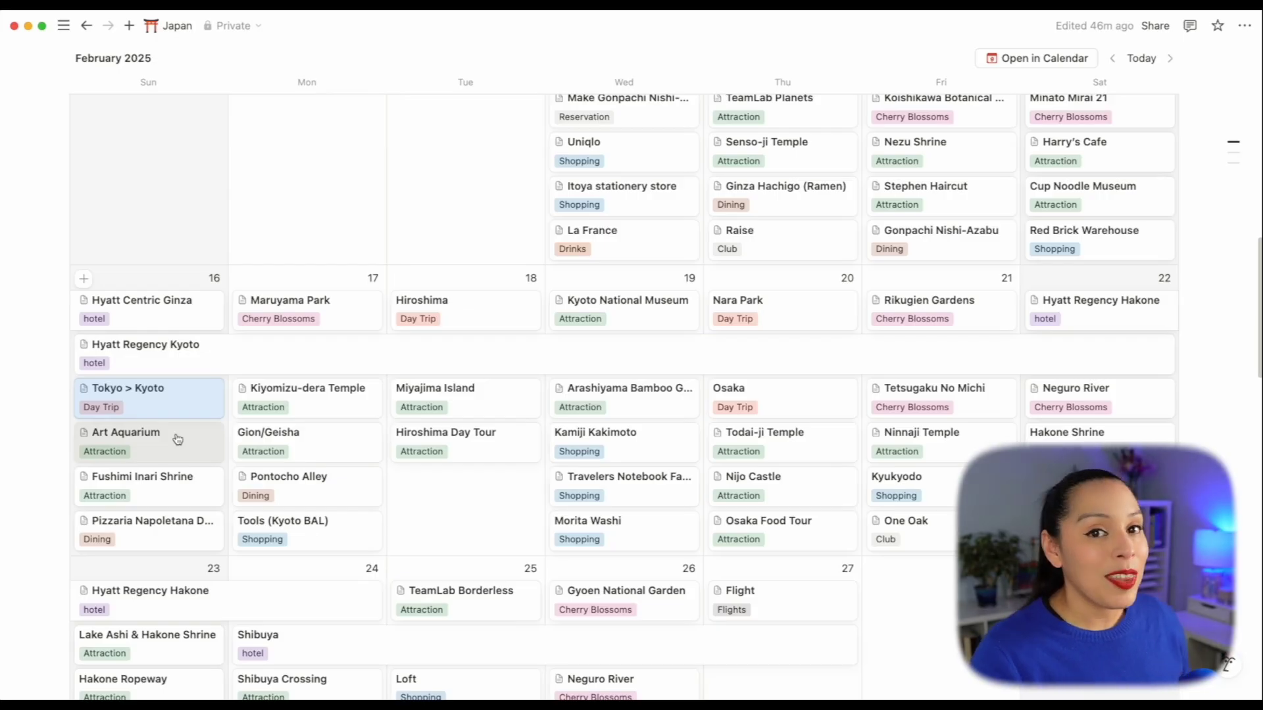
{"action": "scroll", "coordinate": [178, 439], "scroll_direction": "down", "scroll_amount": 7}
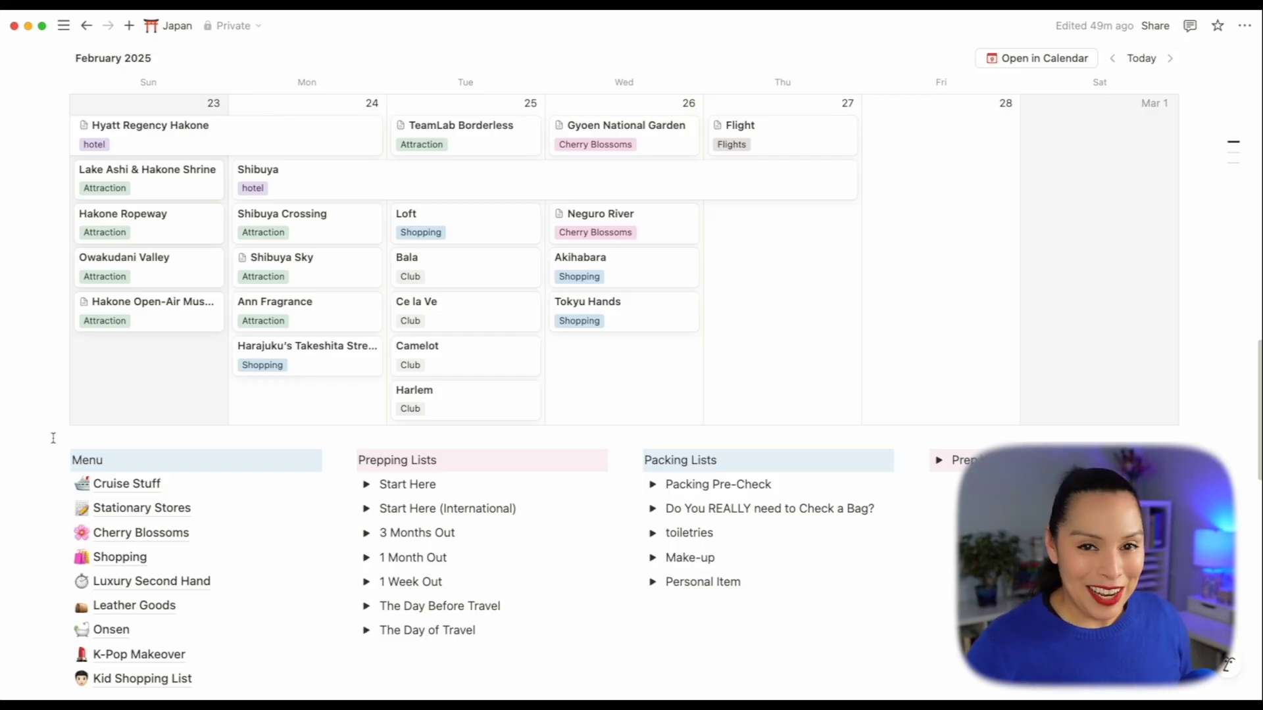
{"action": "scroll", "coordinate": [33, 458], "scroll_direction": "down", "scroll_amount": 3}
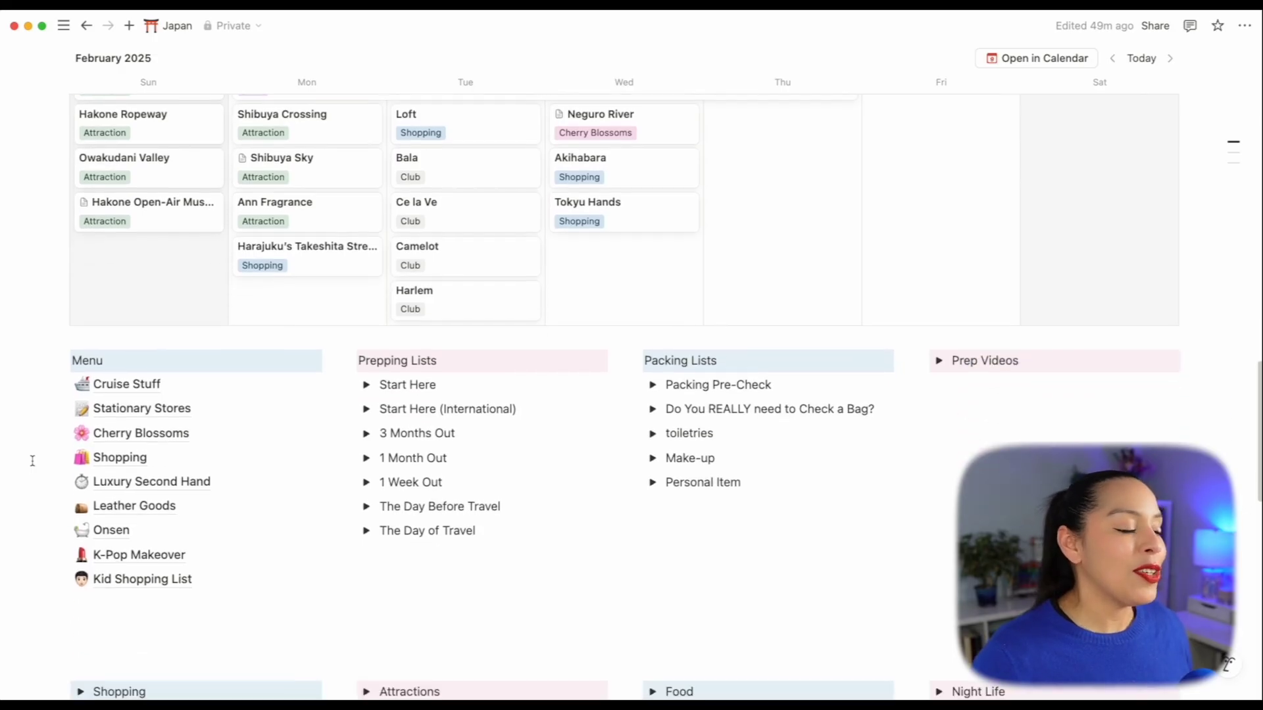
{"action": "scroll", "coordinate": [33, 460], "scroll_direction": "up", "scroll_amount": 1}
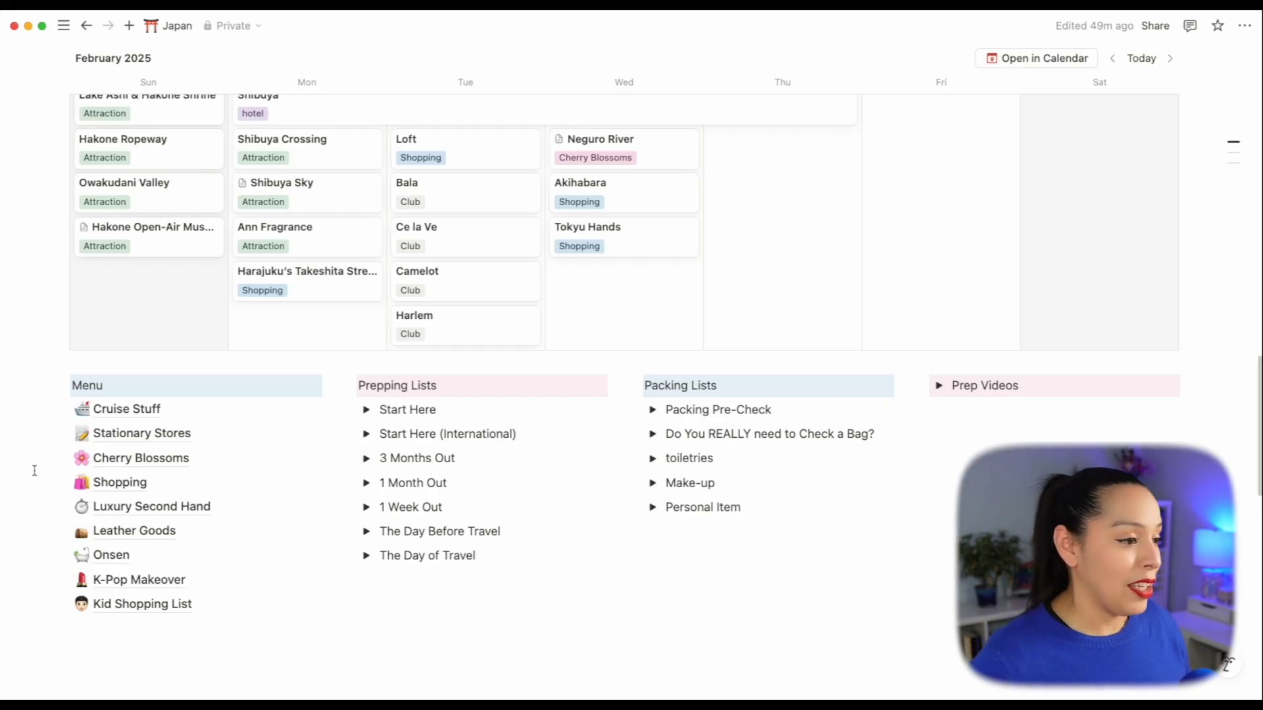
- Open the Luxury Second Hand page from the Menu, read through its Tokyo stores, and return to the Japan page
{"action": "mouse_move", "coordinate": [124, 512]}
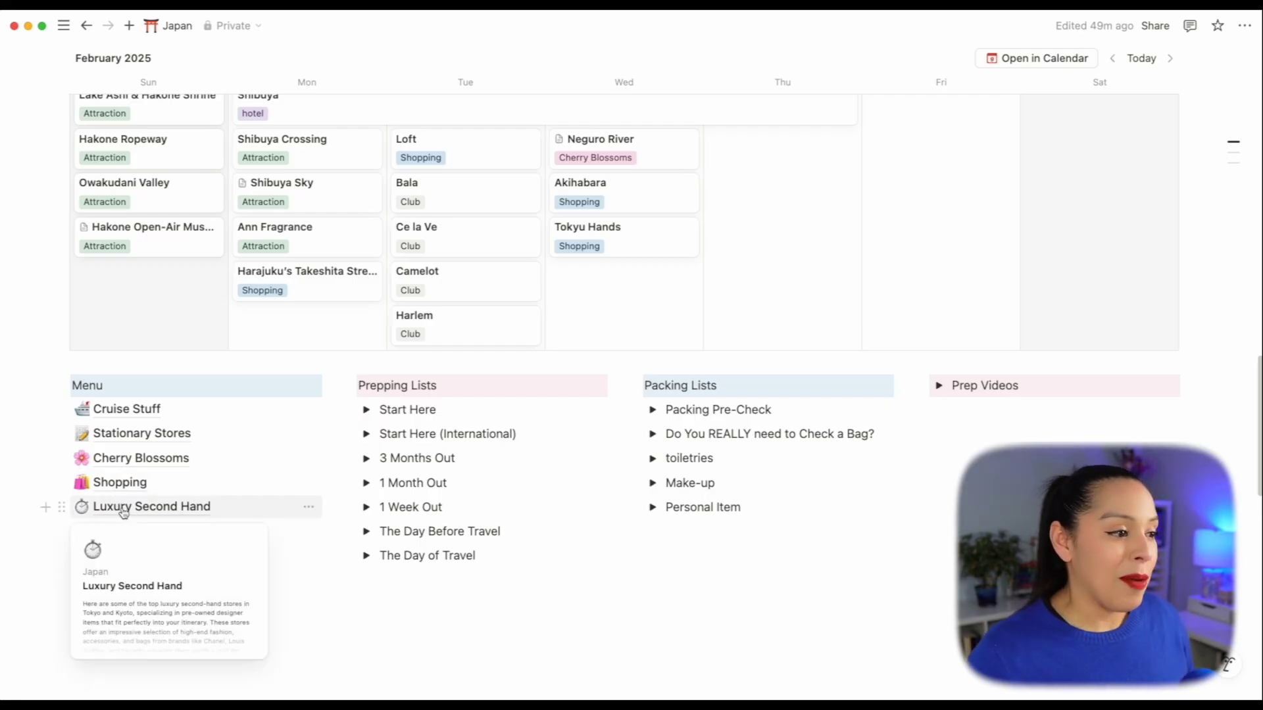
{"action": "left_click", "coordinate": [124, 512]}
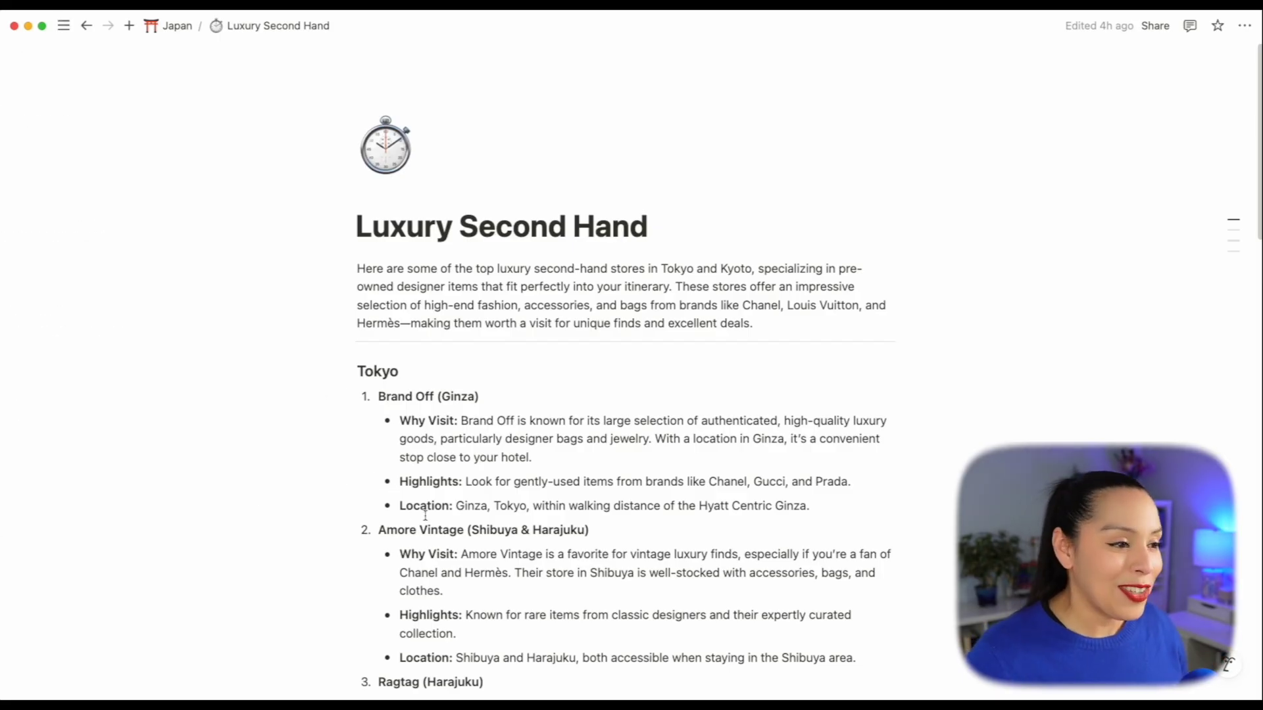
{"action": "scroll", "coordinate": [669, 542], "scroll_direction": "down", "scroll_amount": 3}
{"action": "scroll", "coordinate": [669, 542], "scroll_direction": "down", "scroll_amount": 2}
{"action": "scroll", "coordinate": [668, 542], "scroll_direction": "down", "scroll_amount": 4}
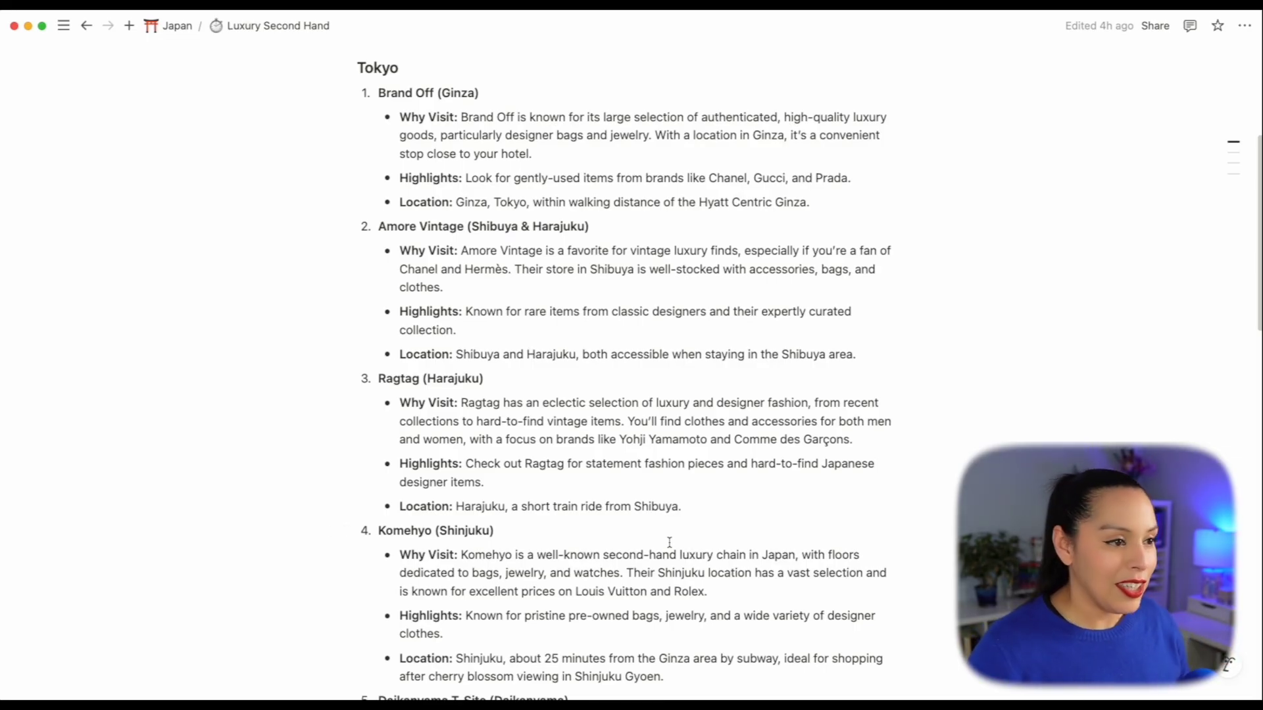
{"action": "scroll", "coordinate": [273, 61], "scroll_direction": "down", "scroll_amount": 5}
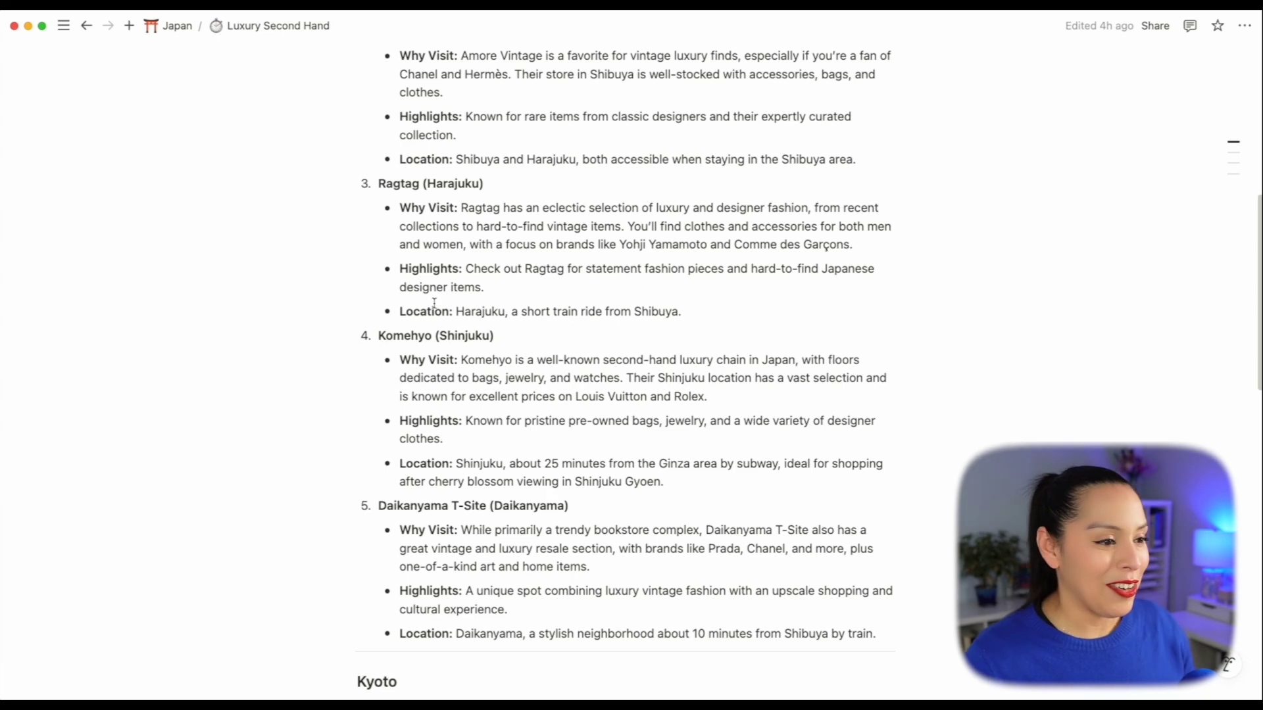
{"action": "left_click", "coordinate": [179, 35]}
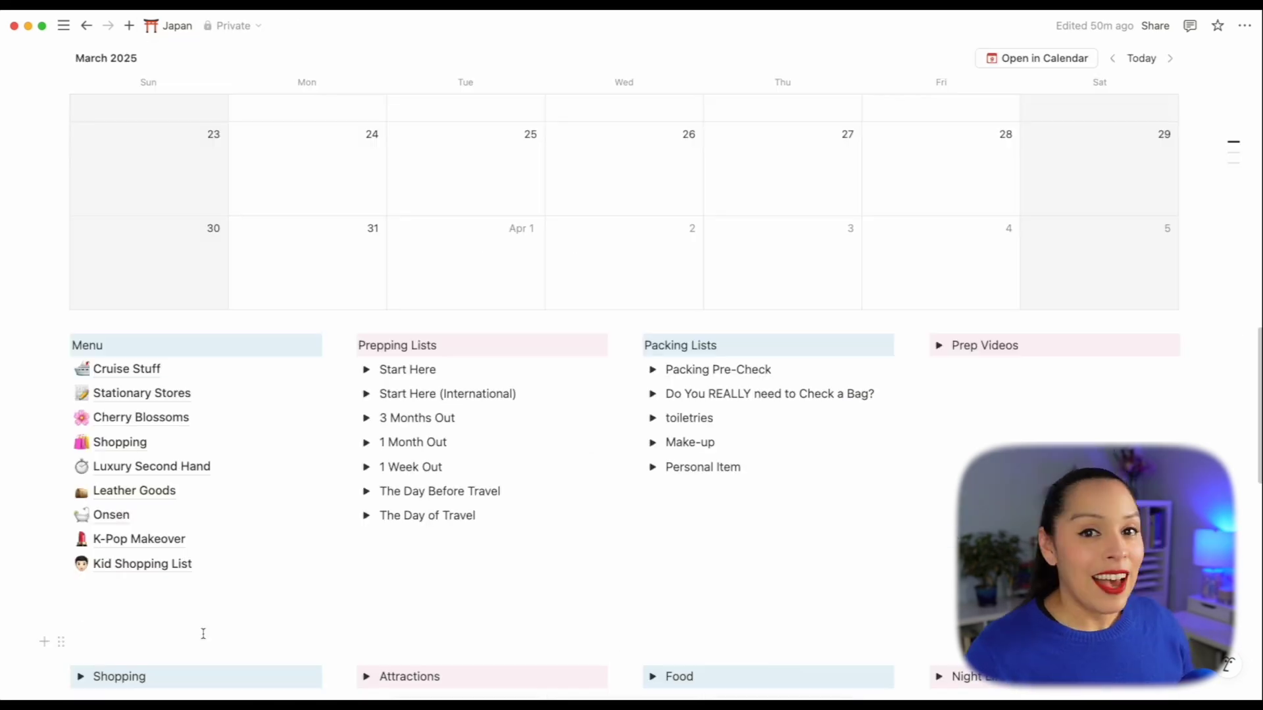
- View the Stationary Stores page briefly, go back, and open the Cherry Blossoms page to read its Tokyo viewing spots
{"action": "left_click", "coordinate": [149, 396]}
{"action": "key", "text": "super+bracketleft"}
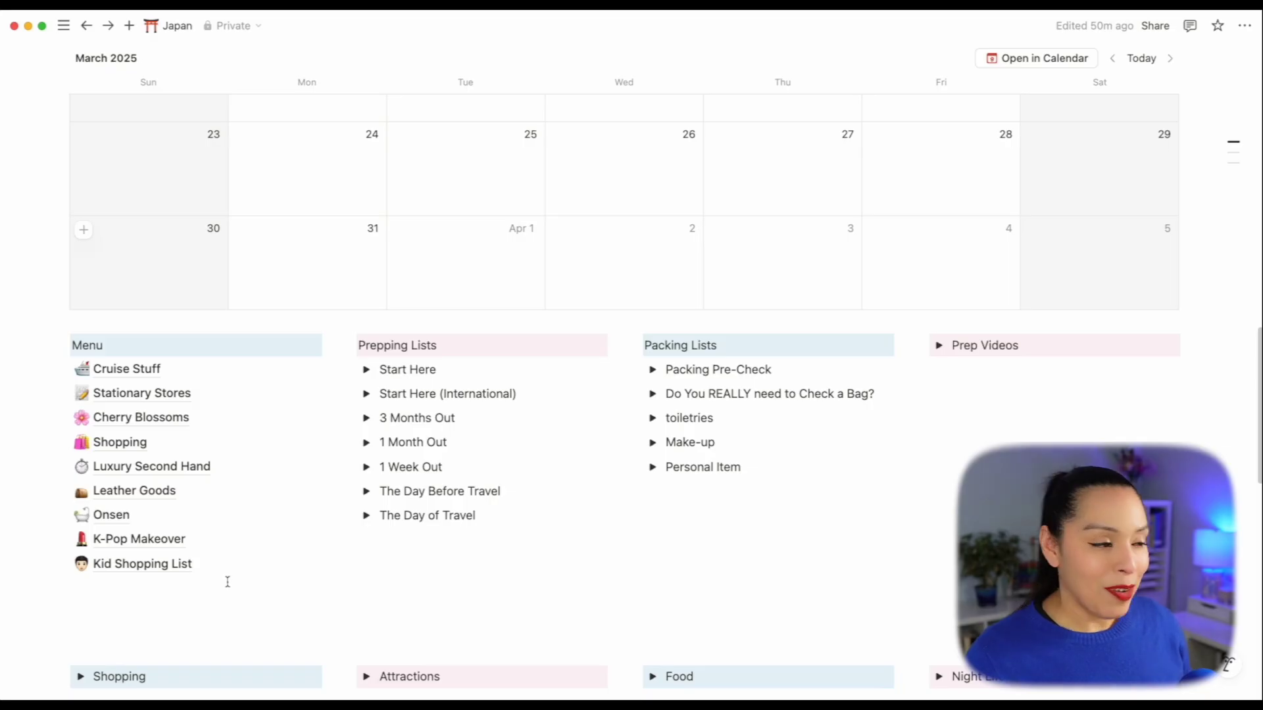
{"action": "left_click", "coordinate": [130, 417]}
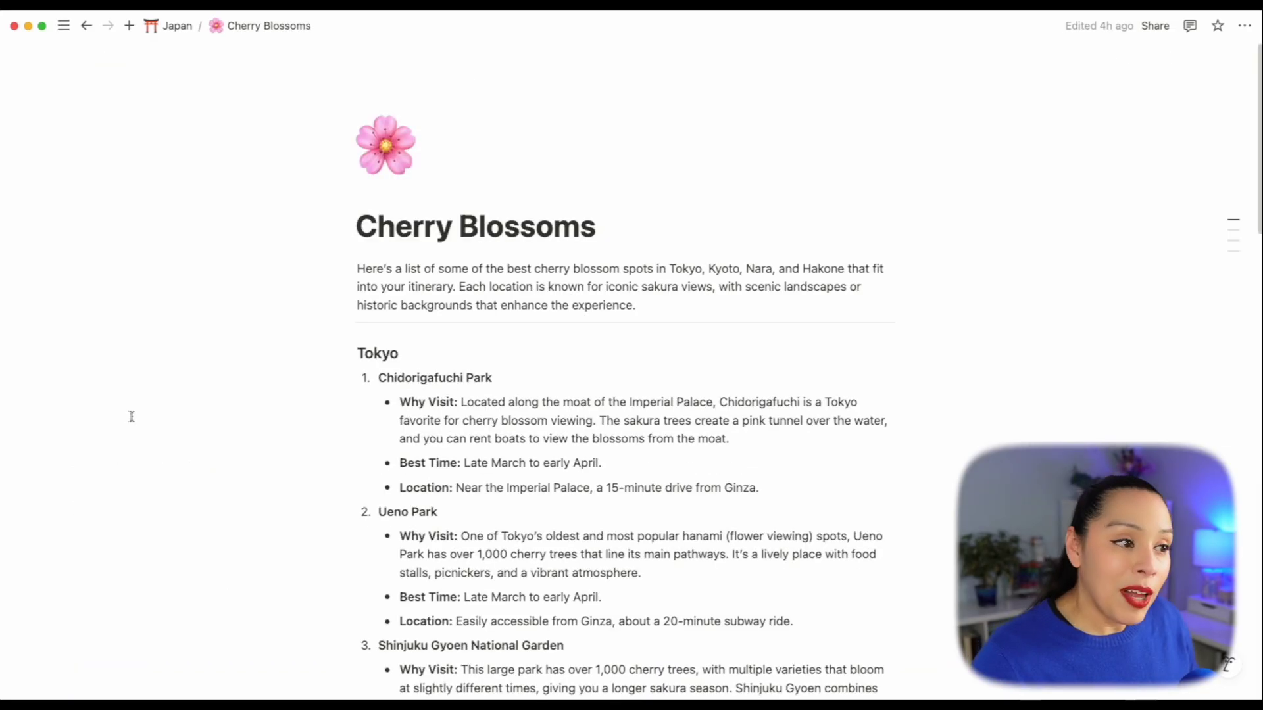
{"action": "scroll", "coordinate": [443, 476], "scroll_direction": "down", "scroll_amount": 10}
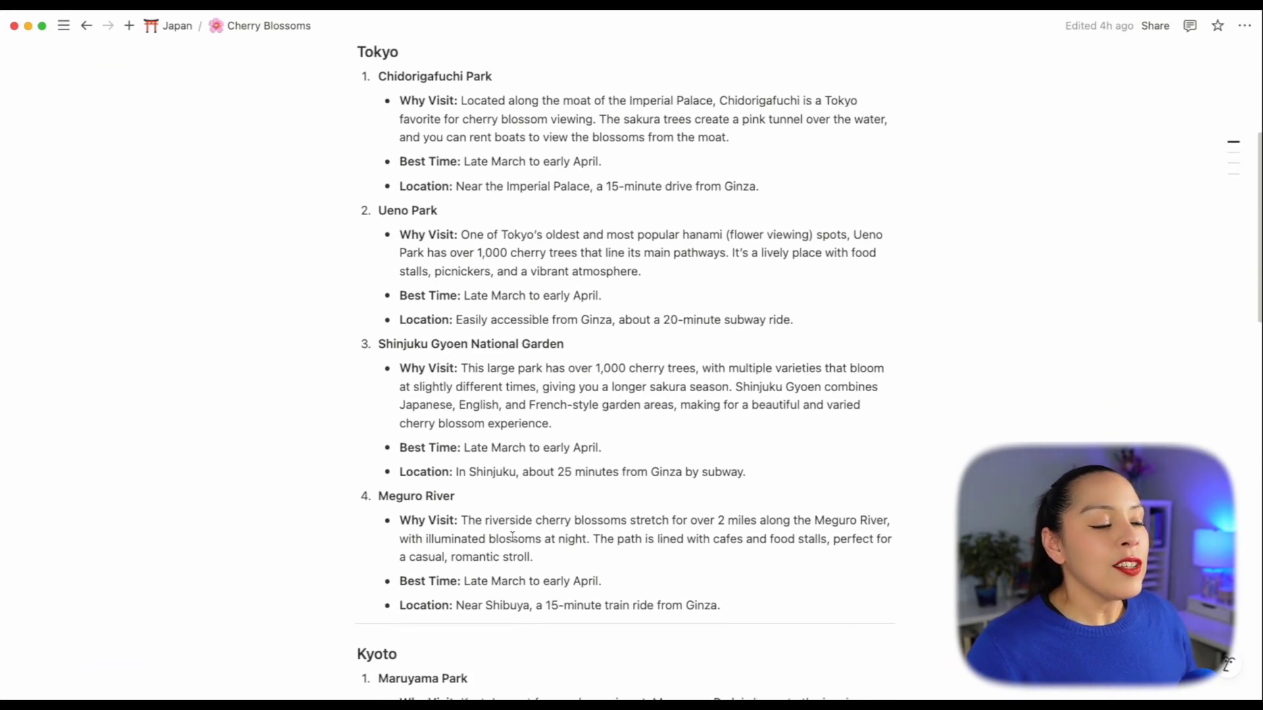
{"action": "scroll", "coordinate": [512, 537], "scroll_direction": "down", "scroll_amount": 1}
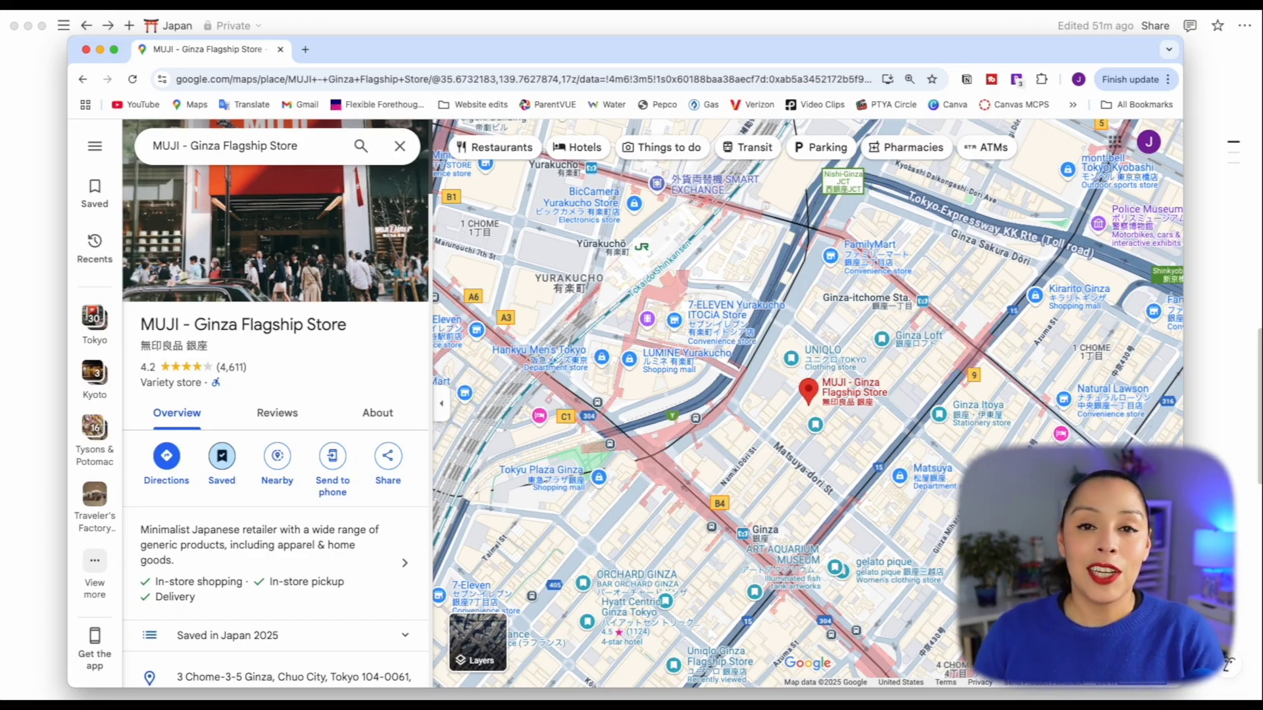
- In Google Maps, open the saved Japan 2025 list and preview the saved places around Hyatt Centric Ginza Tokyo on the map
{"action": "left_click", "coordinate": [95, 190]}
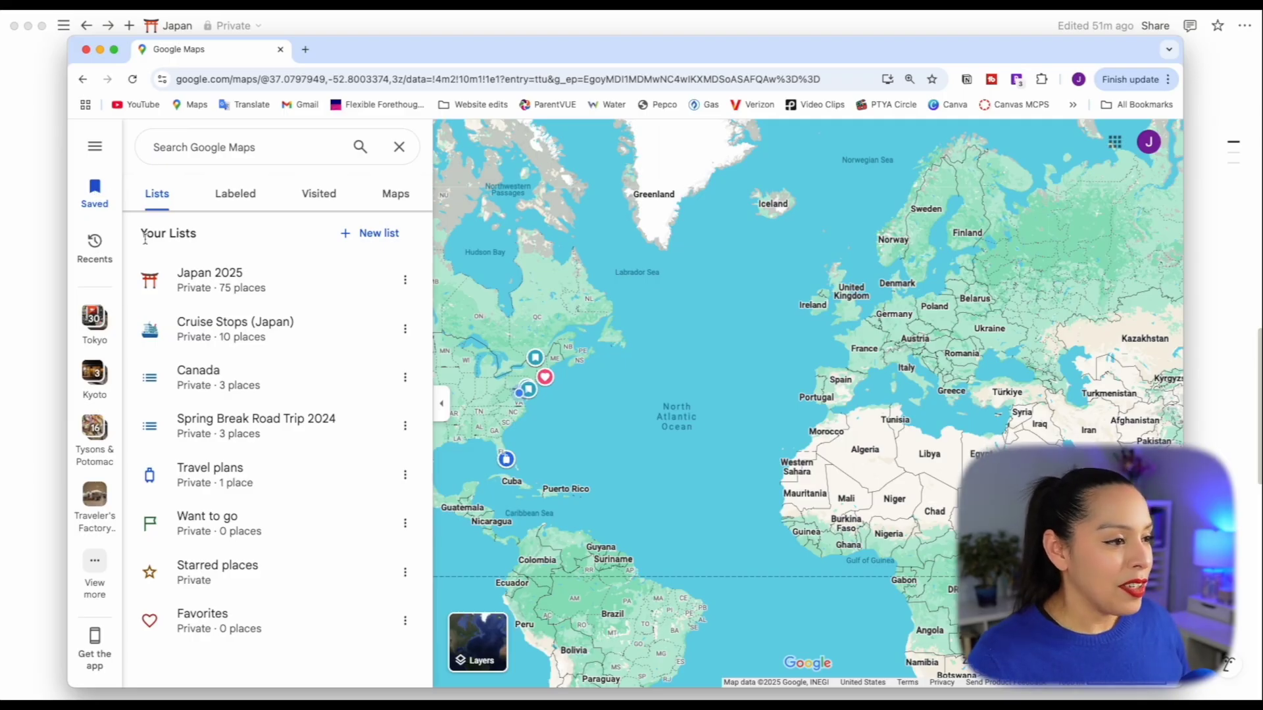
{"action": "left_click", "coordinate": [230, 295]}
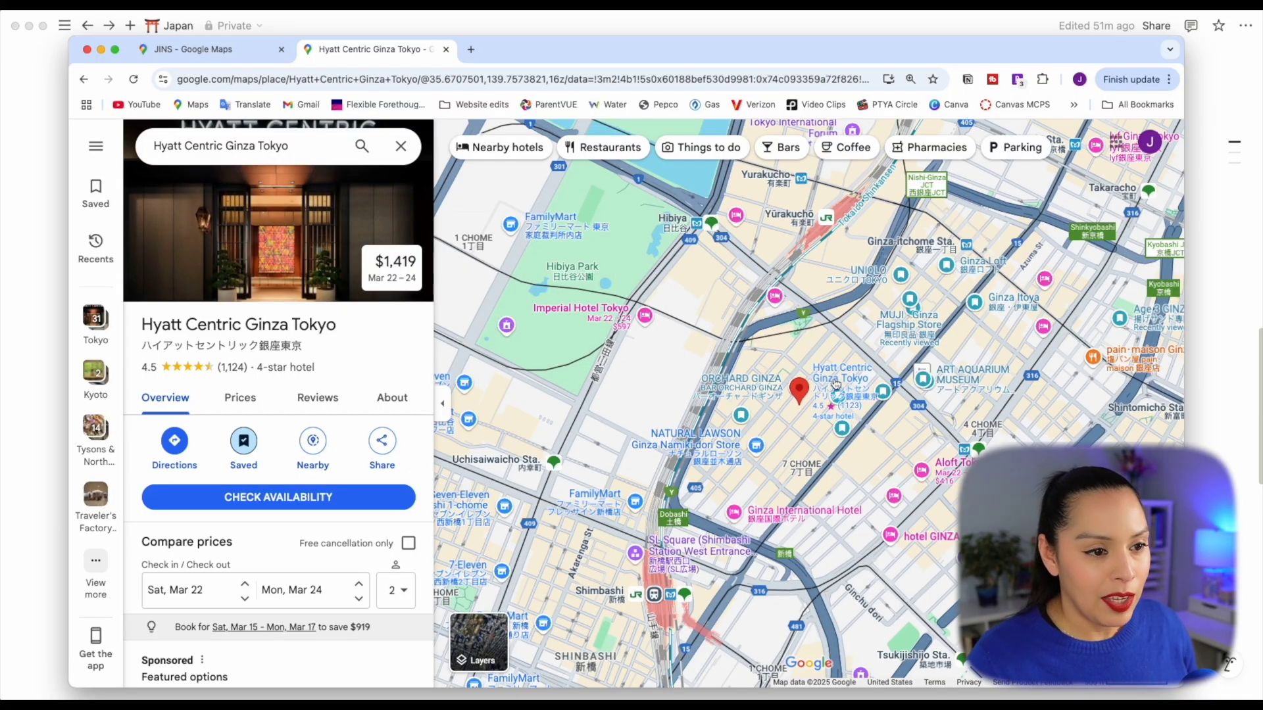
{"action": "mouse_move", "coordinate": [831, 377]}
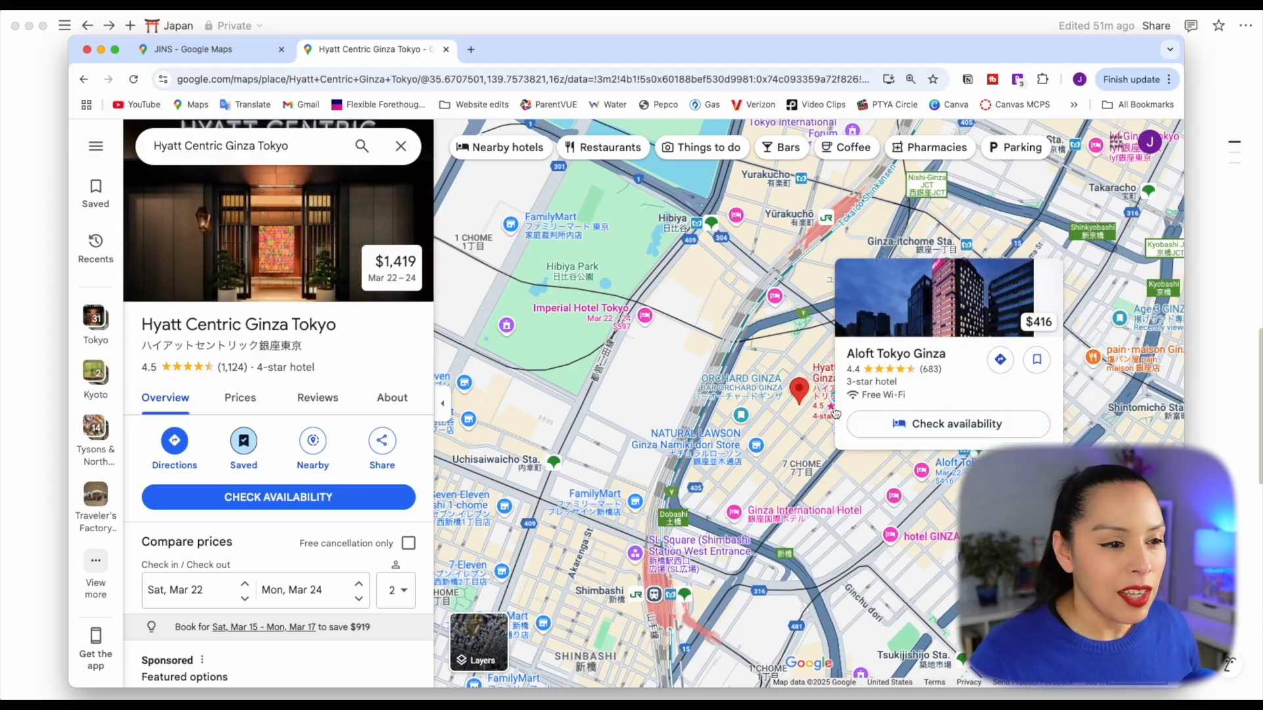
{"action": "mouse_move", "coordinate": [743, 426]}
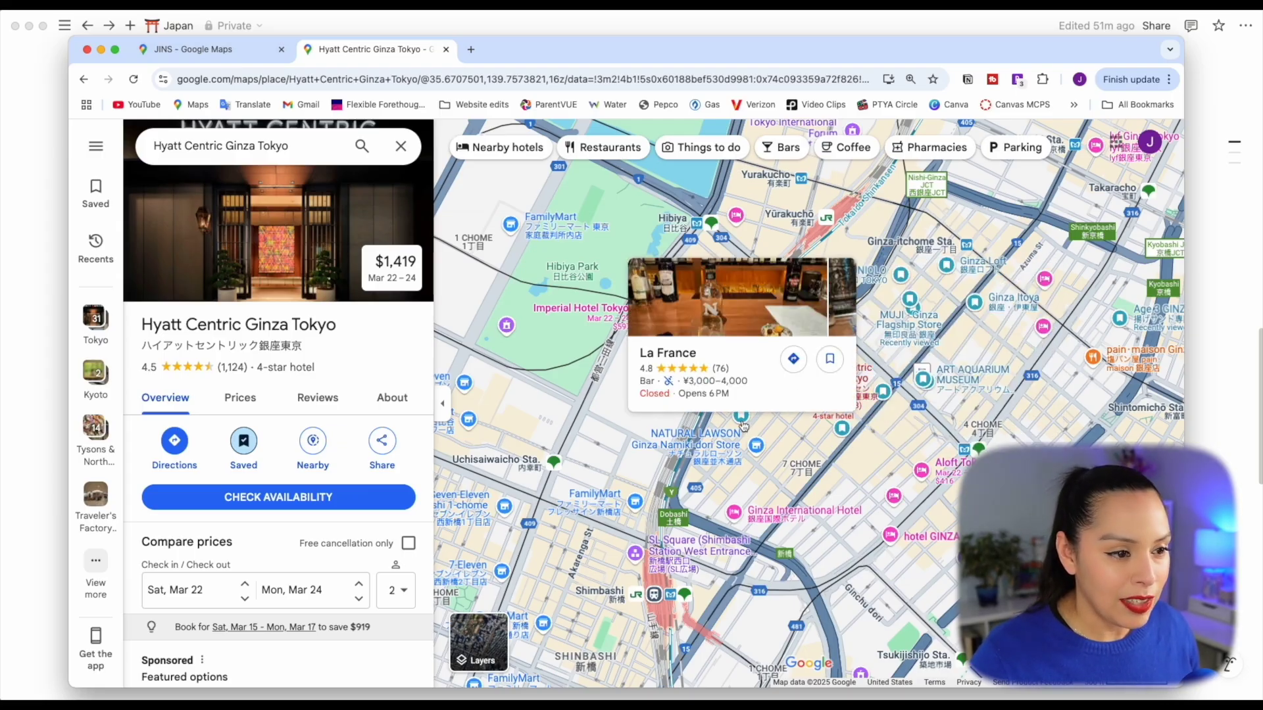
{"action": "mouse_move", "coordinate": [840, 433]}
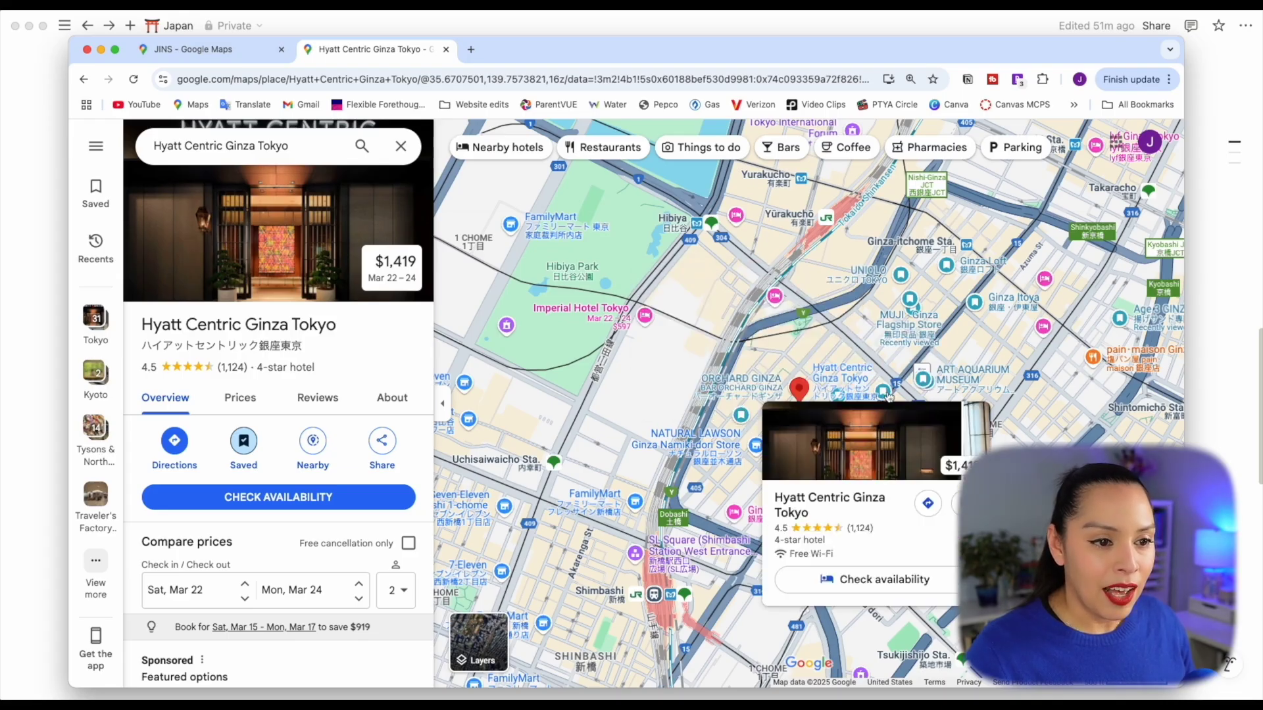
{"action": "mouse_move", "coordinate": [928, 385]}
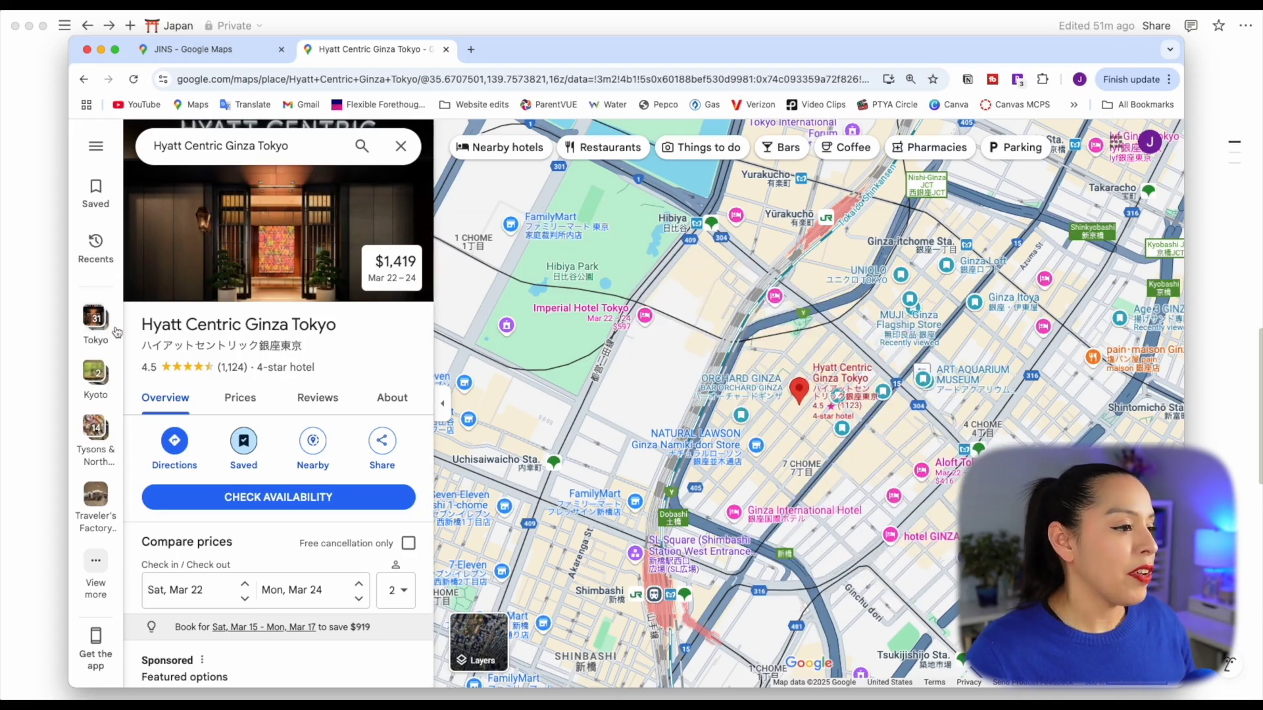
- Show the recently viewed Tokyo places in Google Maps and browse through the list
{"action": "left_click", "coordinate": [96, 319]}
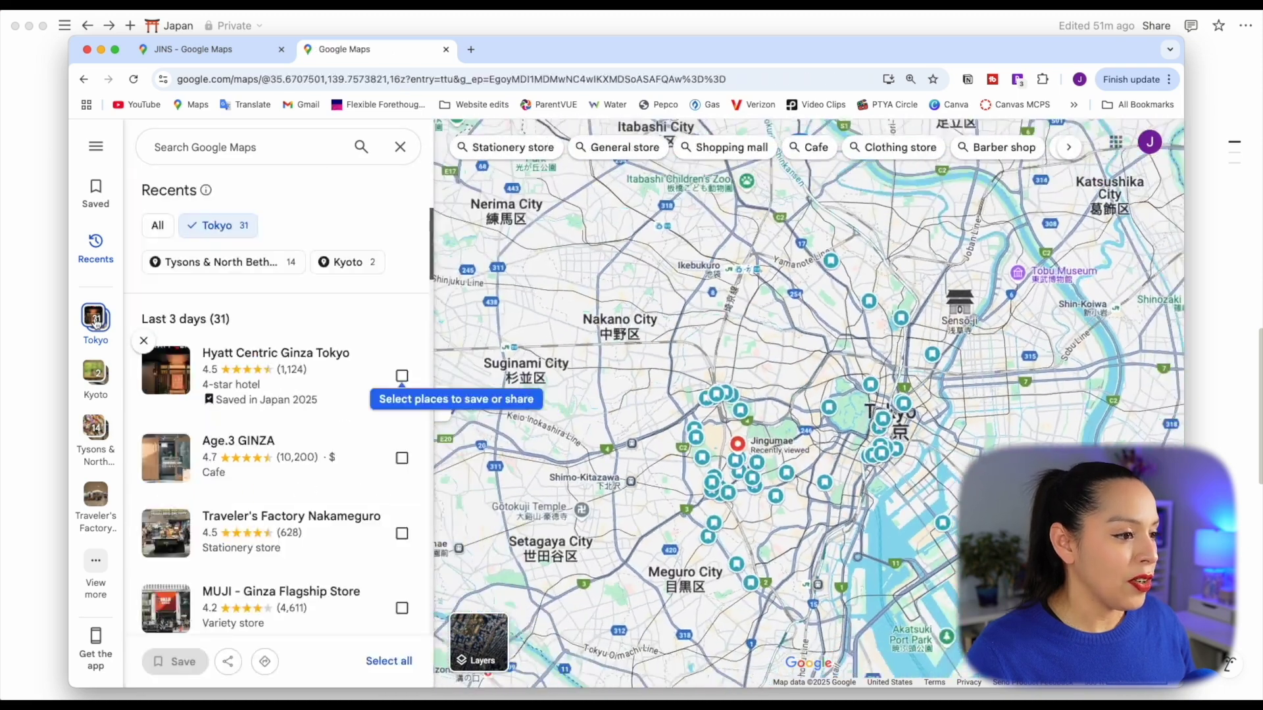
{"action": "scroll", "coordinate": [254, 495], "scroll_direction": "down", "scroll_amount": 10}
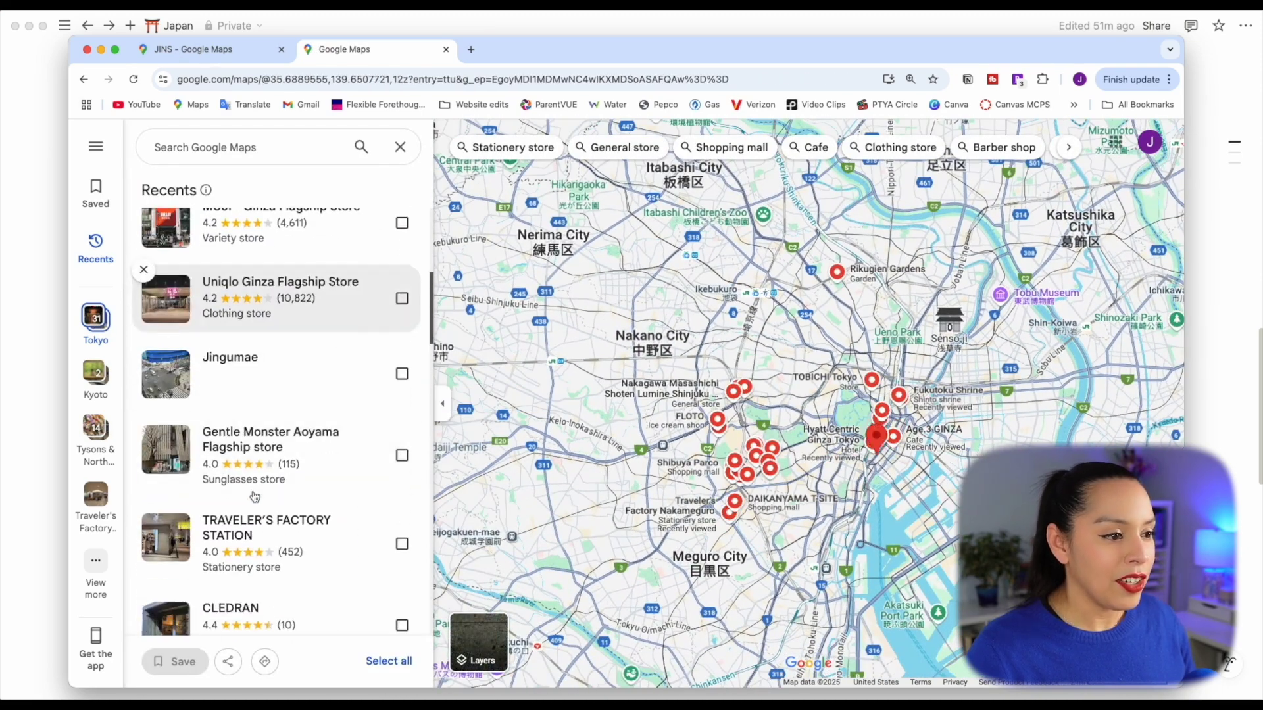
{"action": "scroll", "coordinate": [254, 496], "scroll_direction": "down", "scroll_amount": 5}
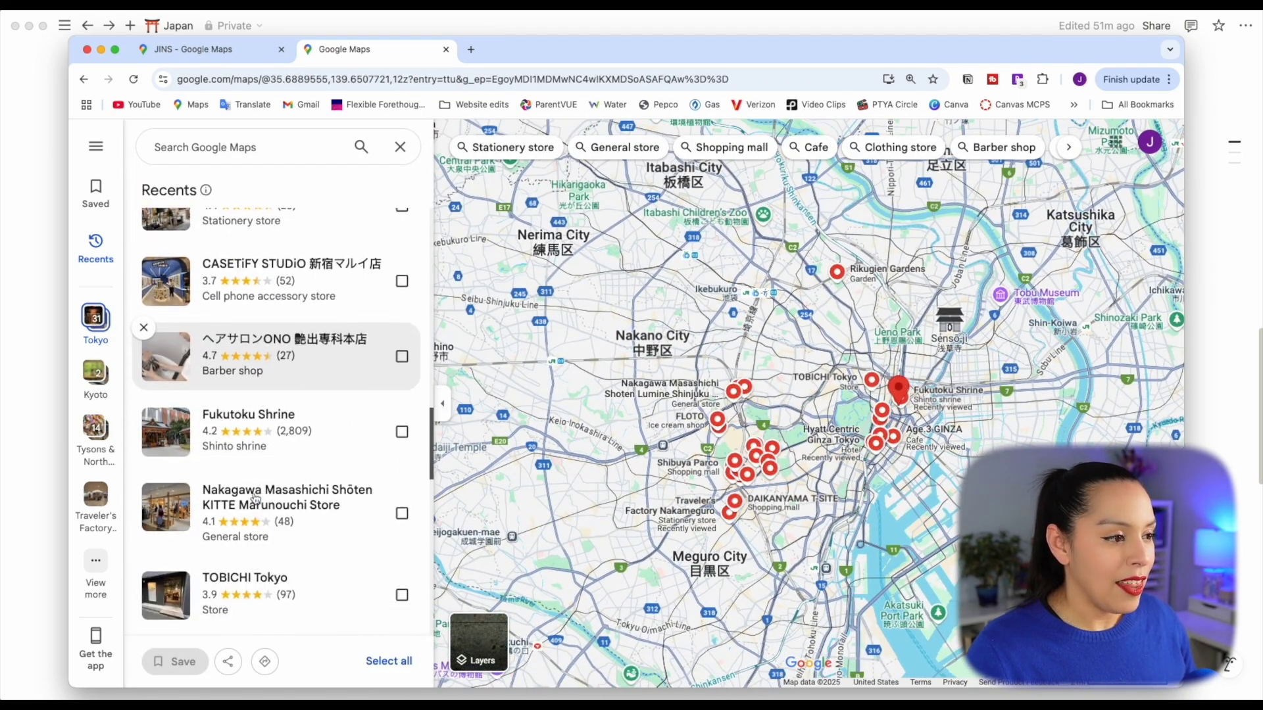
{"action": "scroll", "coordinate": [255, 497], "scroll_direction": "up", "scroll_amount": 5}
{"action": "scroll", "coordinate": [256, 497], "scroll_direction": "down", "scroll_amount": 2}
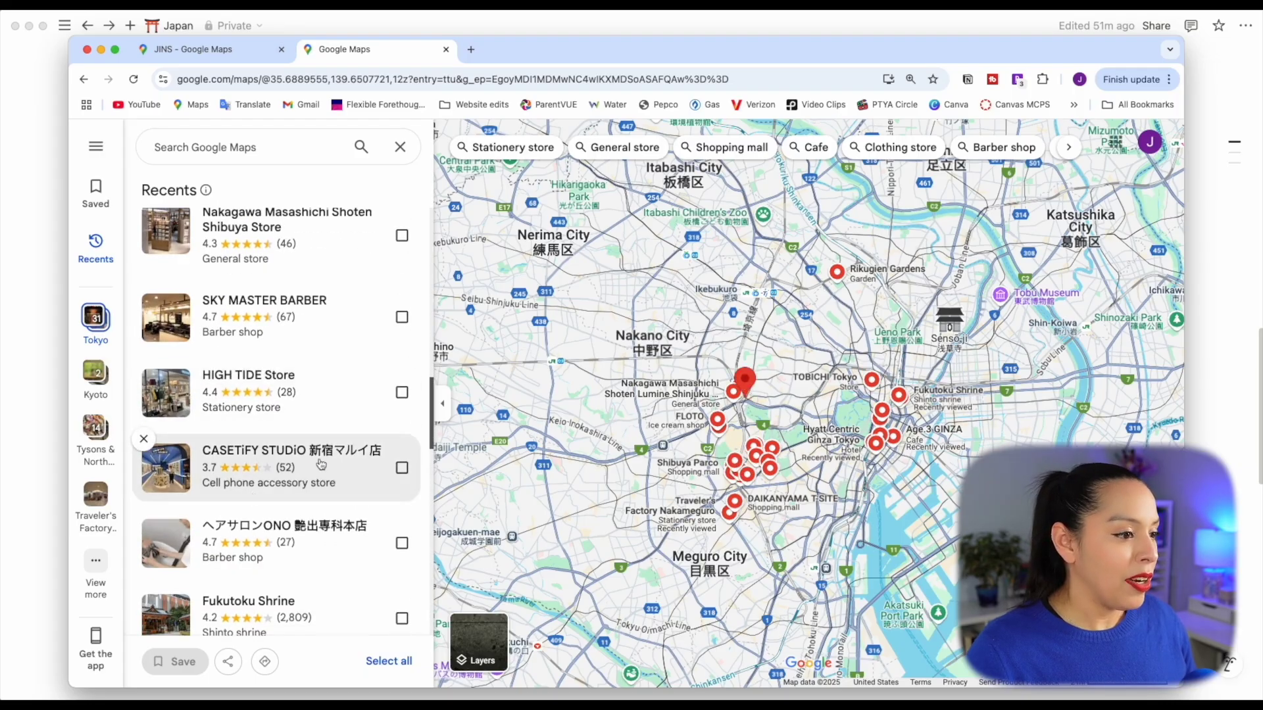
- View the details and saved note of CASETiFY STUDiO in Shinjuku, close them, and locate the store on the map
{"action": "left_click", "coordinate": [266, 475]}
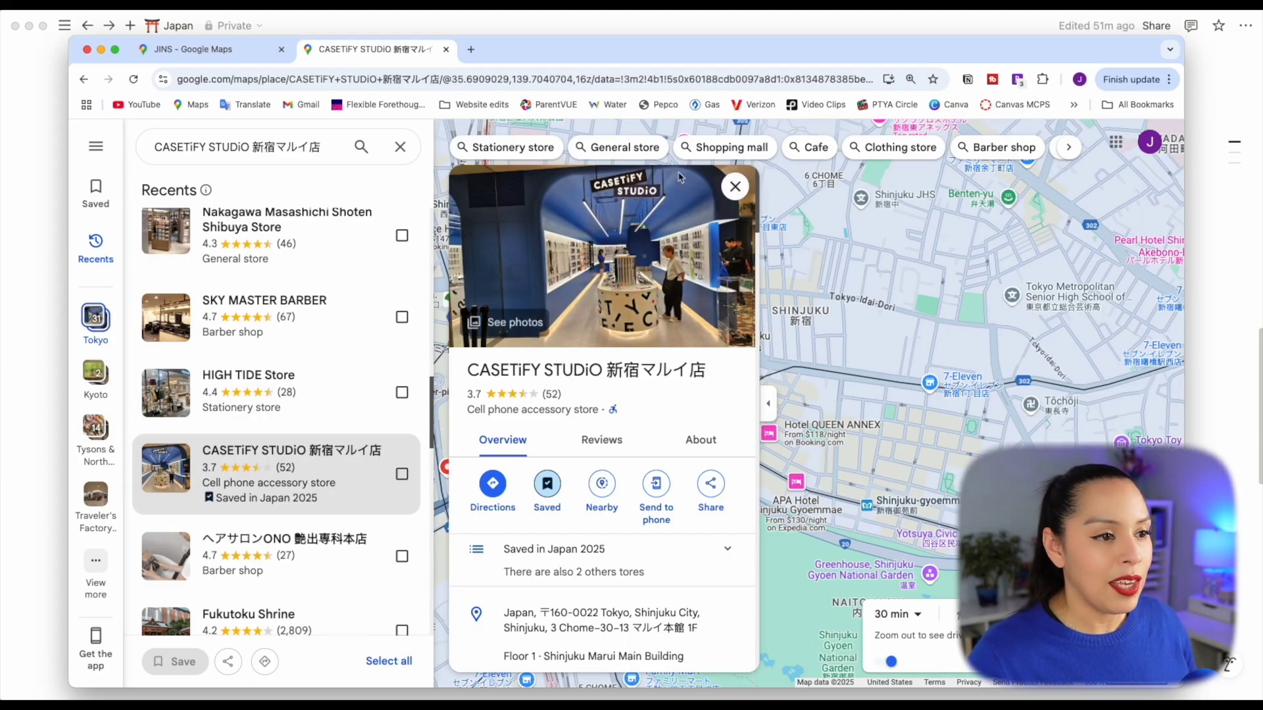
{"action": "left_click", "coordinate": [737, 189]}
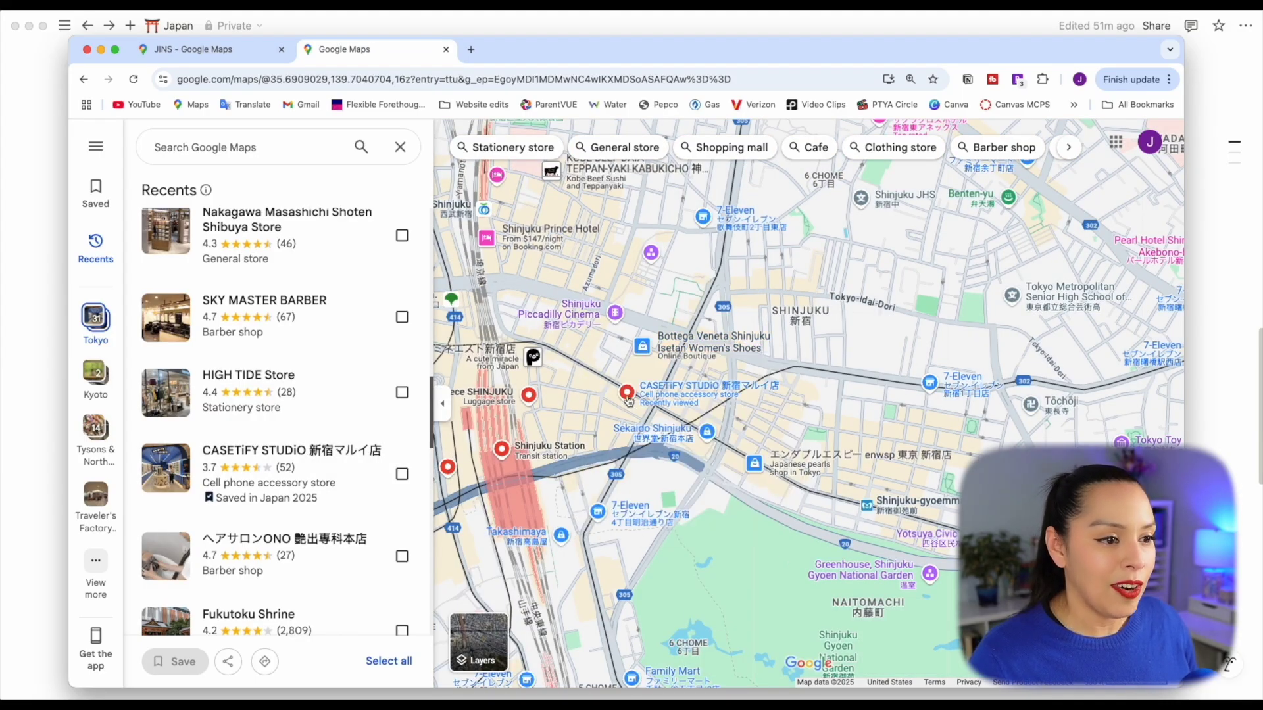
{"action": "mouse_move", "coordinate": [628, 399]}
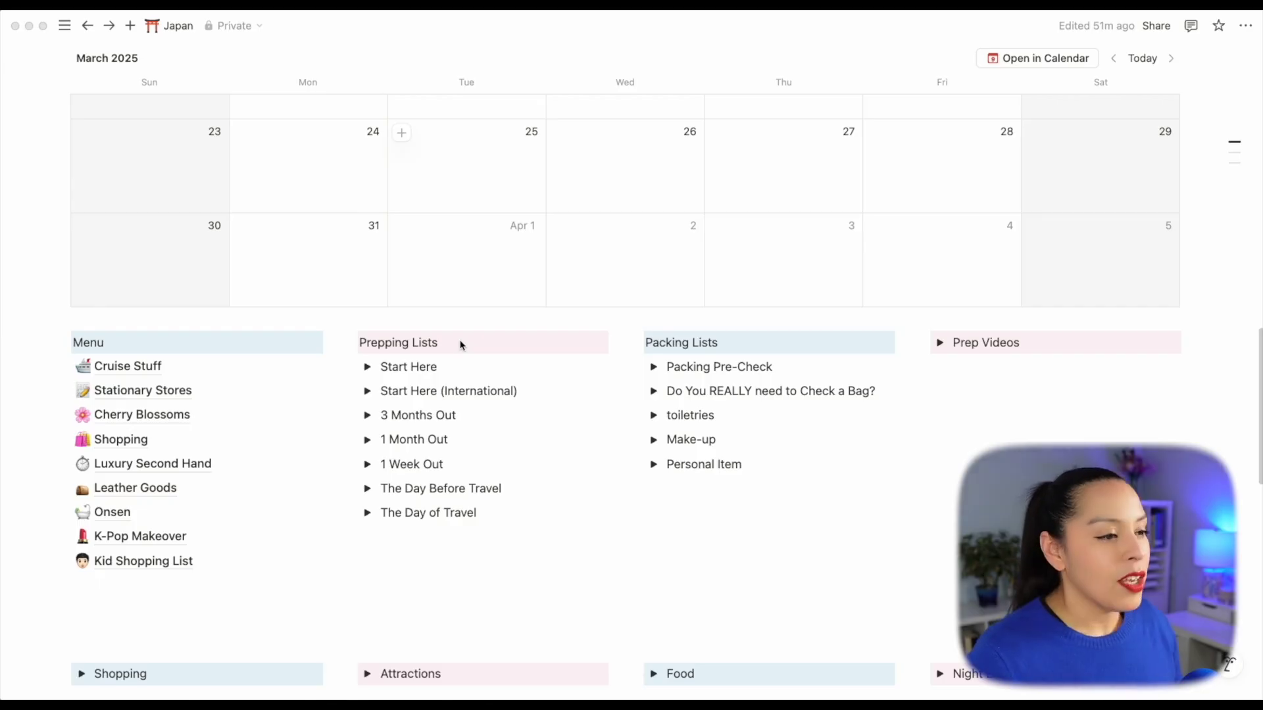
- On Notion's Japan page, expand the Start Here prepping list and check off Develop a Loose Agenda and Leave Request
{"action": "scroll", "coordinate": [370, 235], "scroll_direction": "down", "scroll_amount": 3}
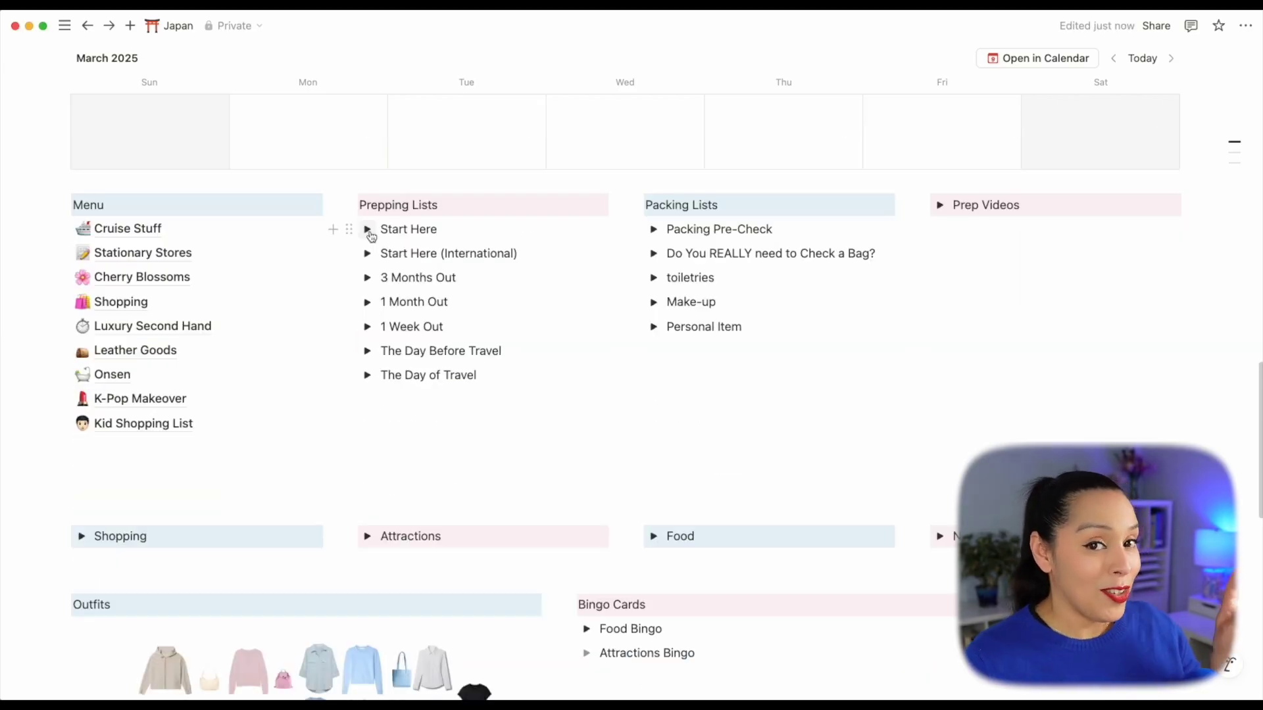
{"action": "left_click", "coordinate": [368, 229]}
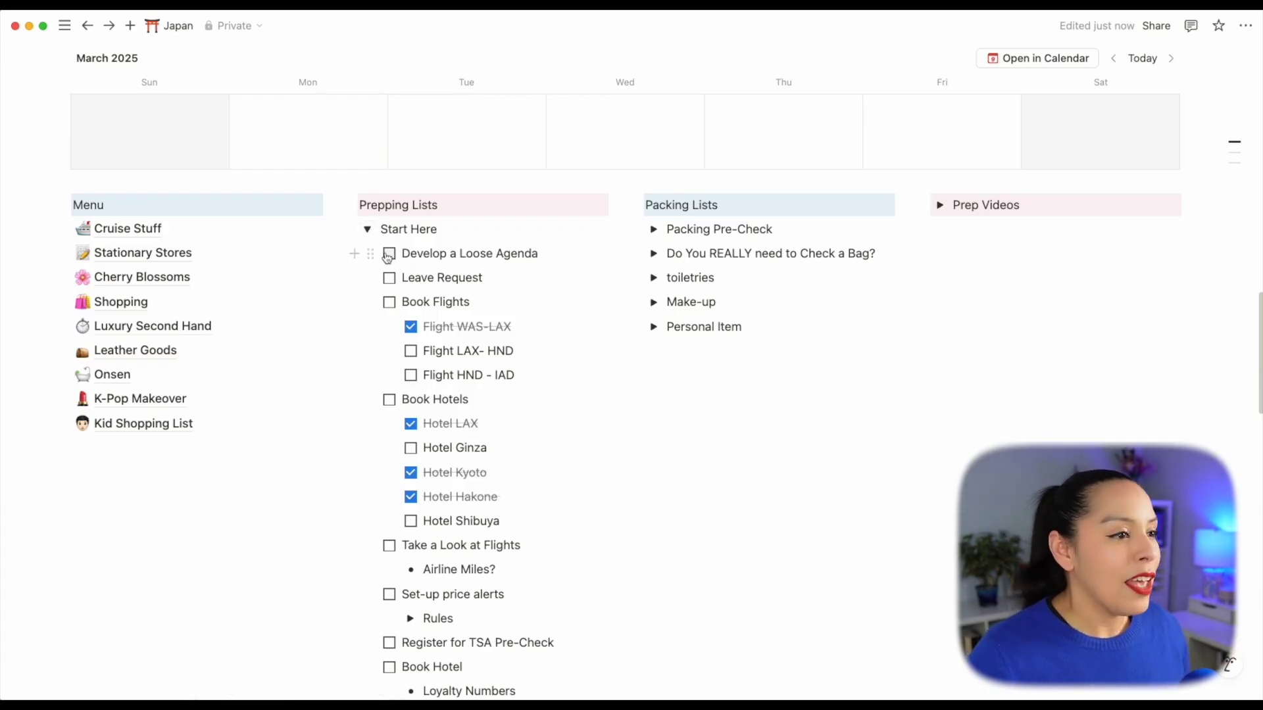
{"action": "left_click", "coordinate": [388, 256]}
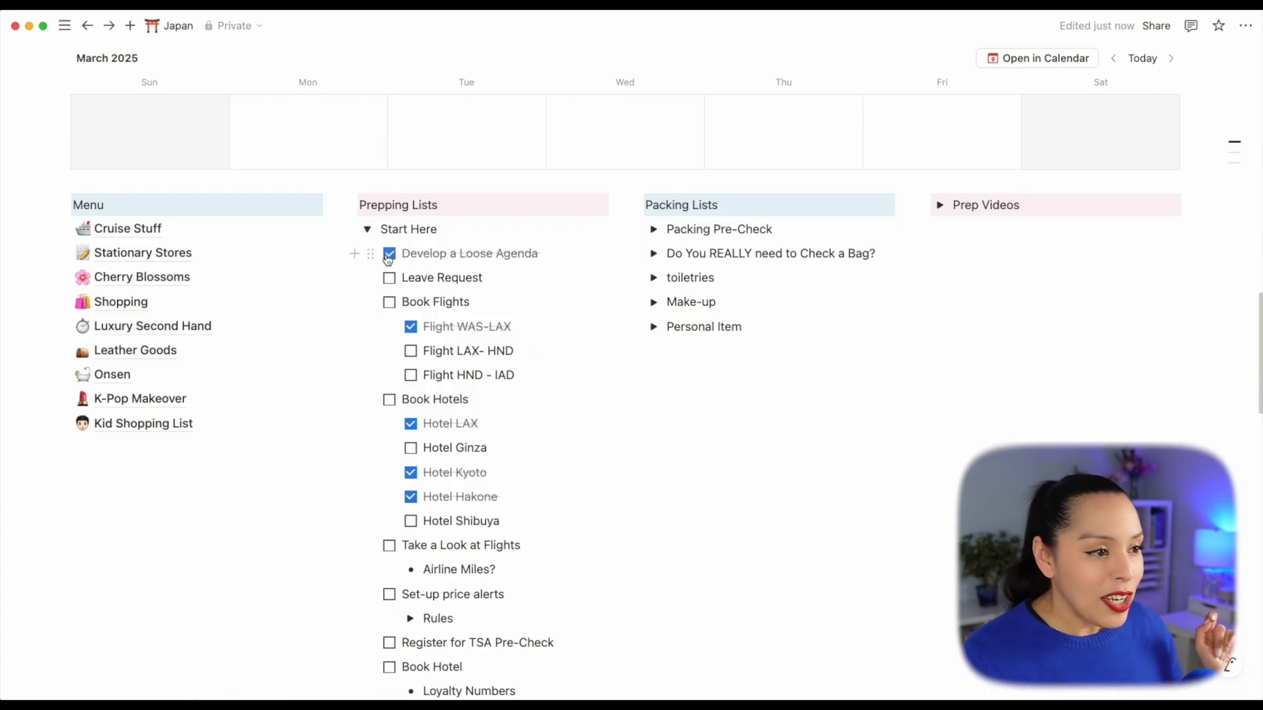
{"action": "left_click", "coordinate": [390, 280]}
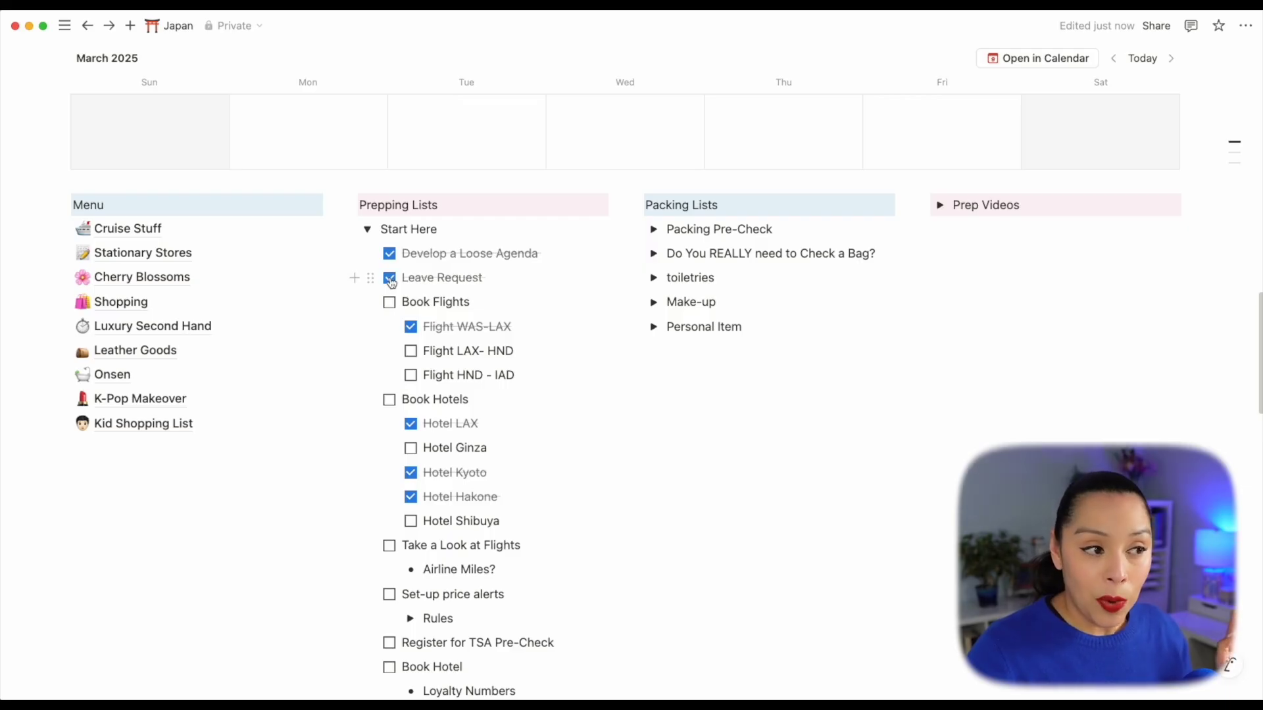
- Check off Book Flights together with its Flight LAX-HND and Flight HND-IAD items in the Start Here list
{"action": "left_click", "coordinate": [389, 303]}
{"action": "scroll", "coordinate": [408, 316], "scroll_direction": "down", "scroll_amount": 3}
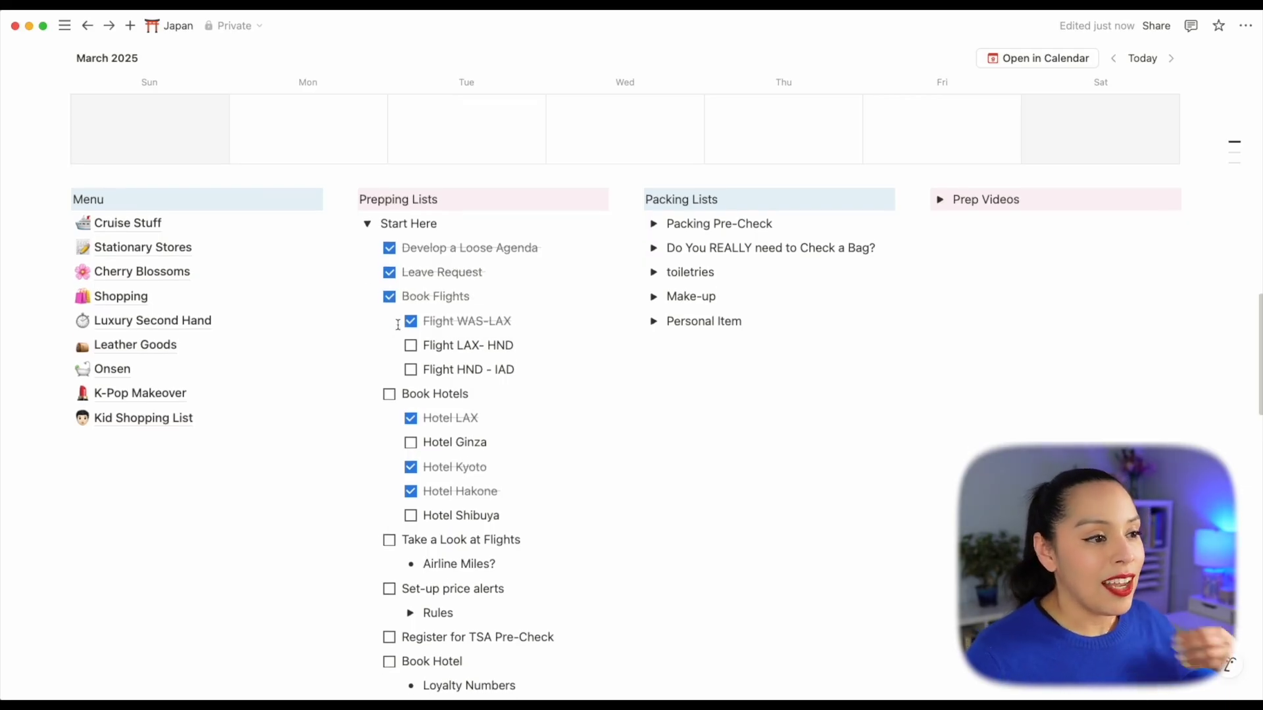
{"action": "left_click", "coordinate": [411, 258]}
{"action": "left_click", "coordinate": [411, 284]}
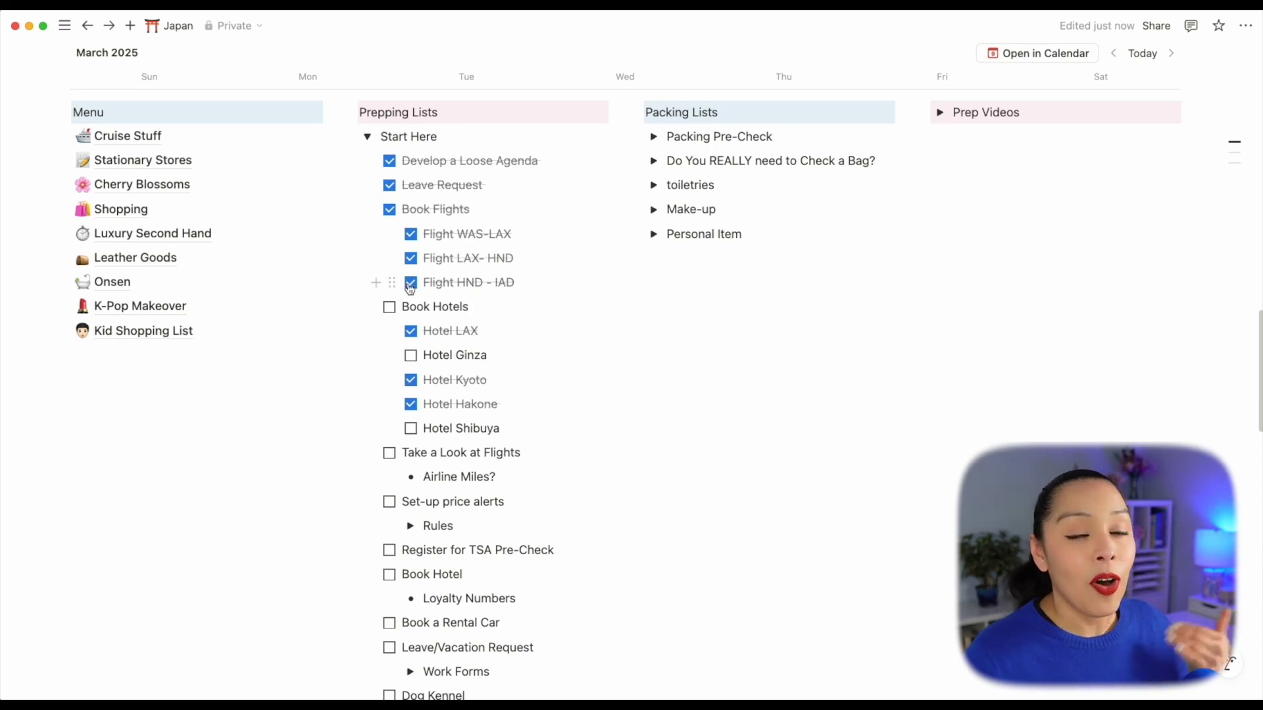
- Check off Book Hotels together with its Hotel Ginza and Hotel Shibuya items in the Start Here list
{"action": "left_click", "coordinate": [389, 309]}
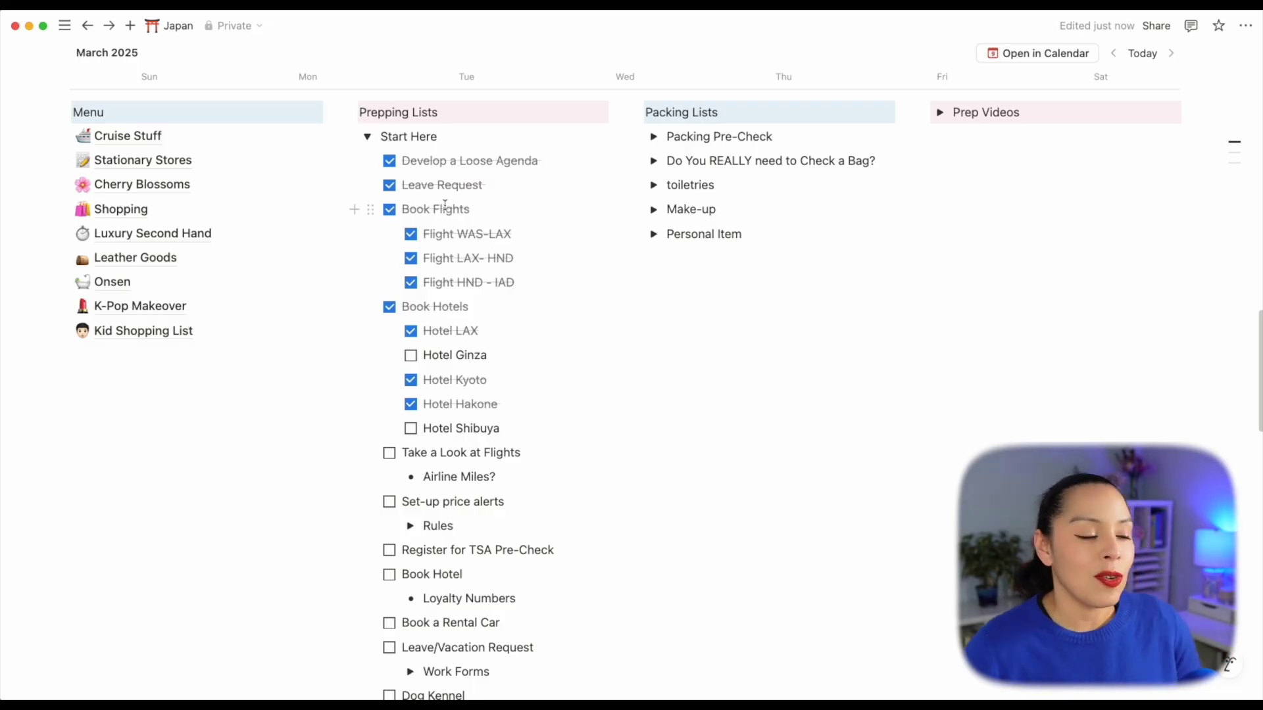
{"action": "left_click", "coordinate": [408, 355]}
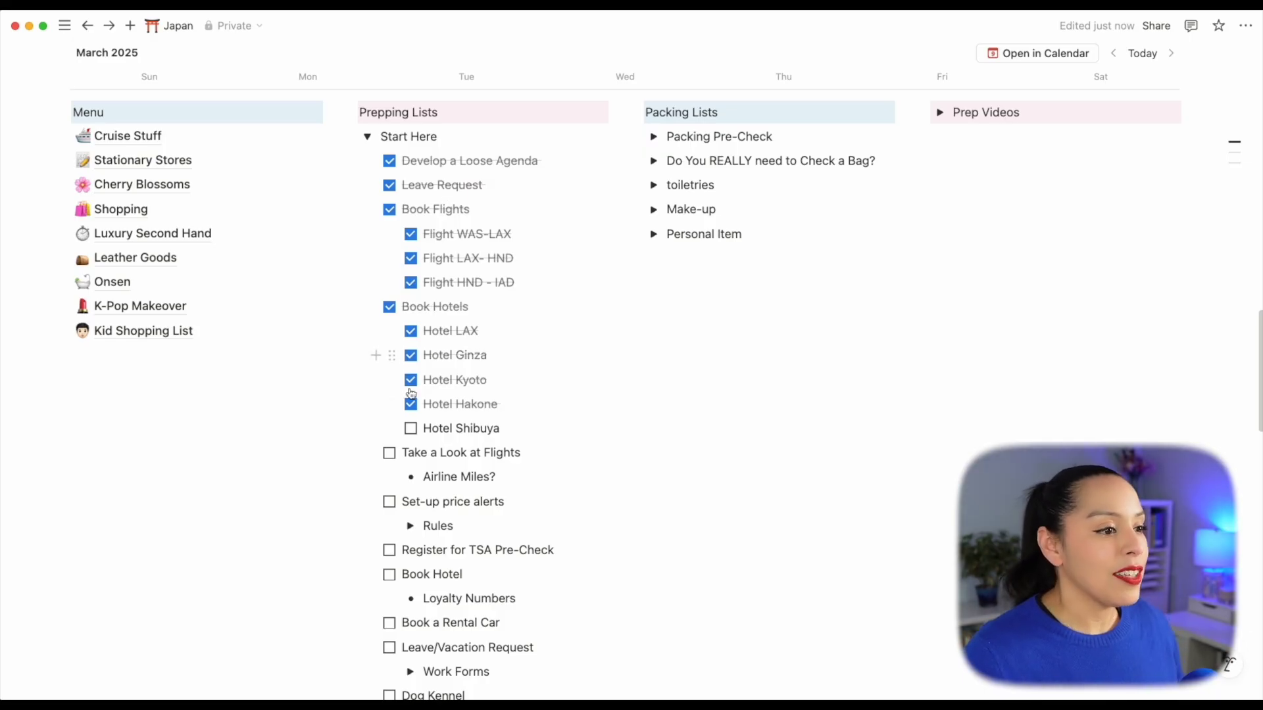
{"action": "left_click", "coordinate": [406, 428]}
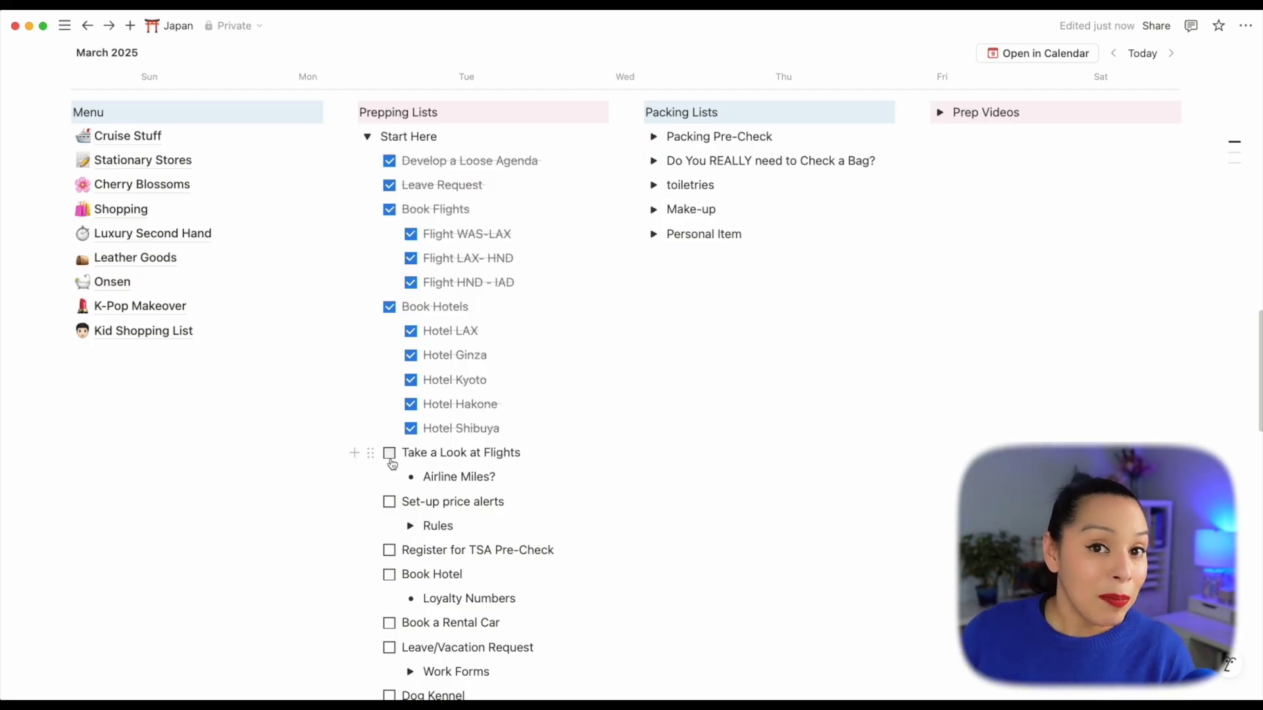
- Check off Take a Look at Flights, Set-up price alerts and Register for TSA Pre-Check in the Start Here list
{"action": "left_click", "coordinate": [390, 456]}
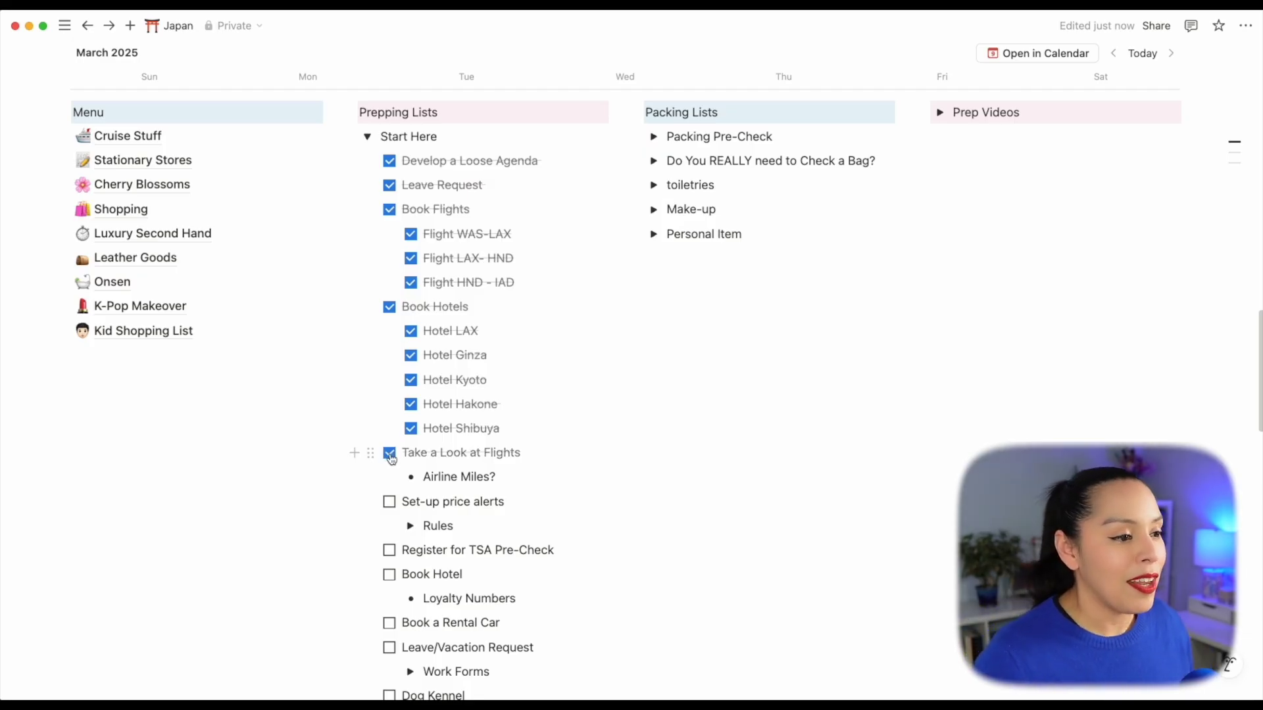
{"action": "left_click", "coordinate": [389, 503]}
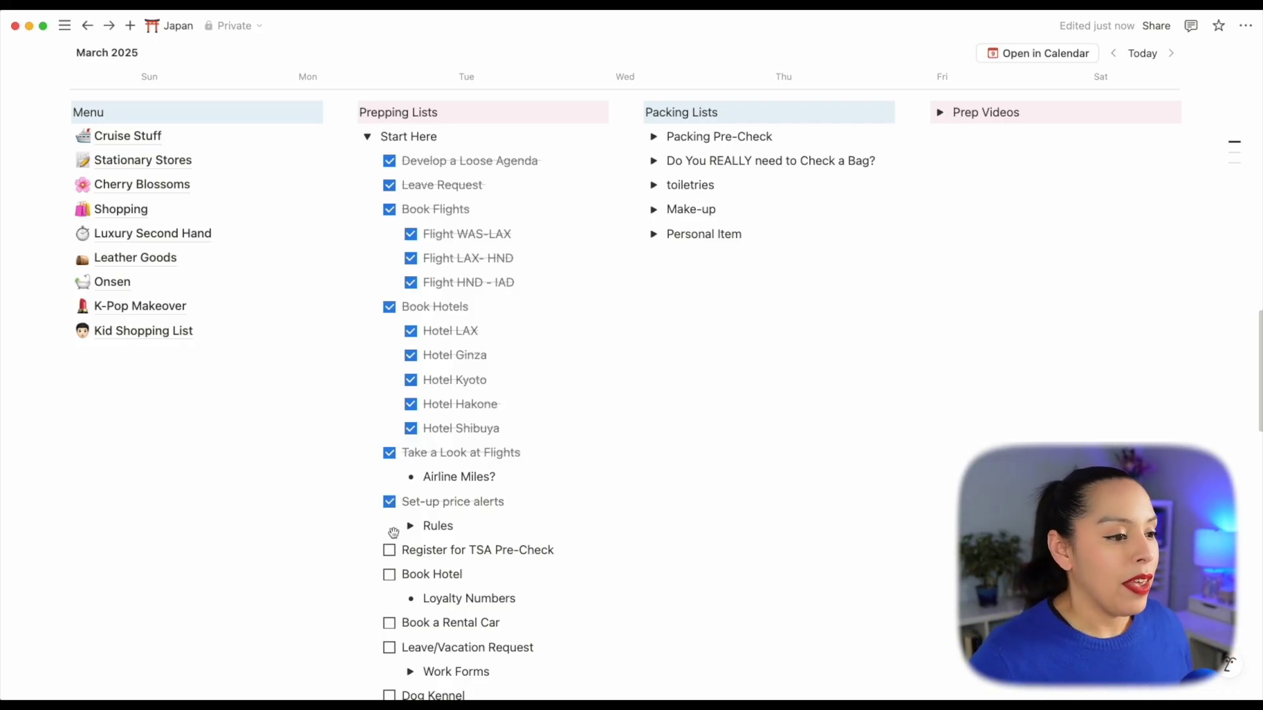
{"action": "scroll", "coordinate": [391, 547], "scroll_direction": "down", "scroll_amount": 2}
{"action": "scroll", "coordinate": [392, 546], "scroll_direction": "down", "scroll_amount": 3}
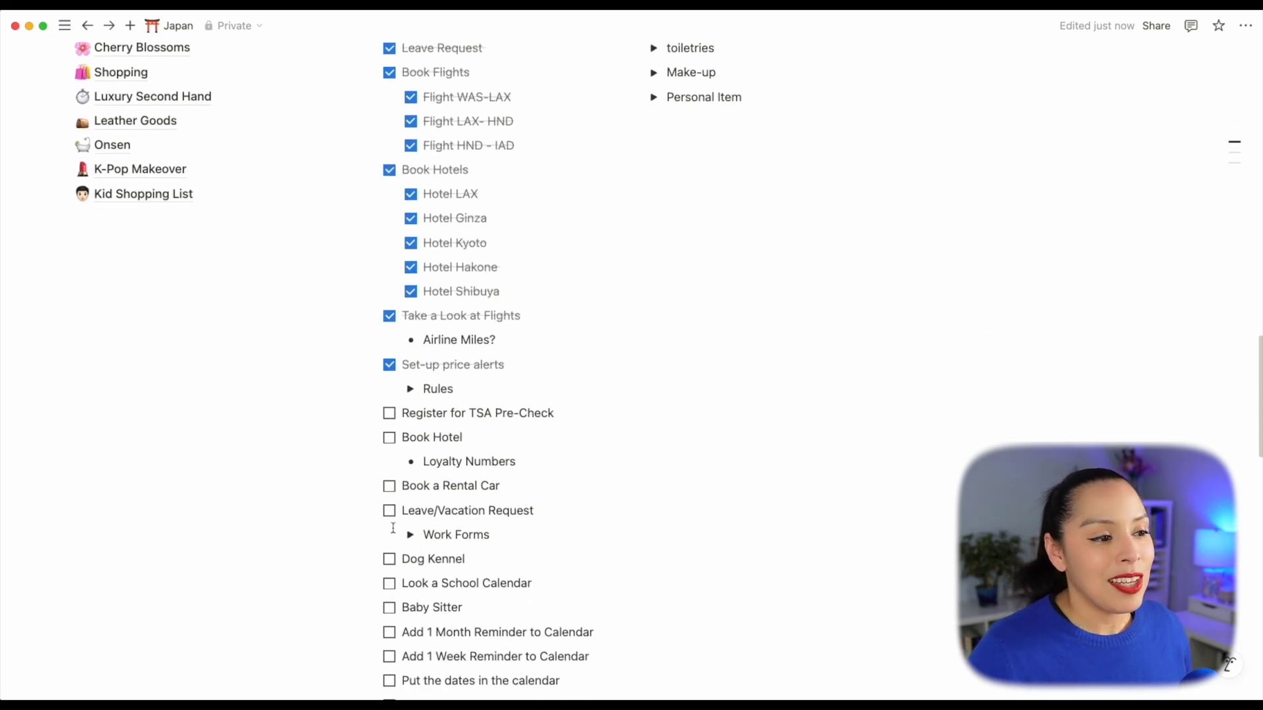
{"action": "left_click", "coordinate": [393, 416]}
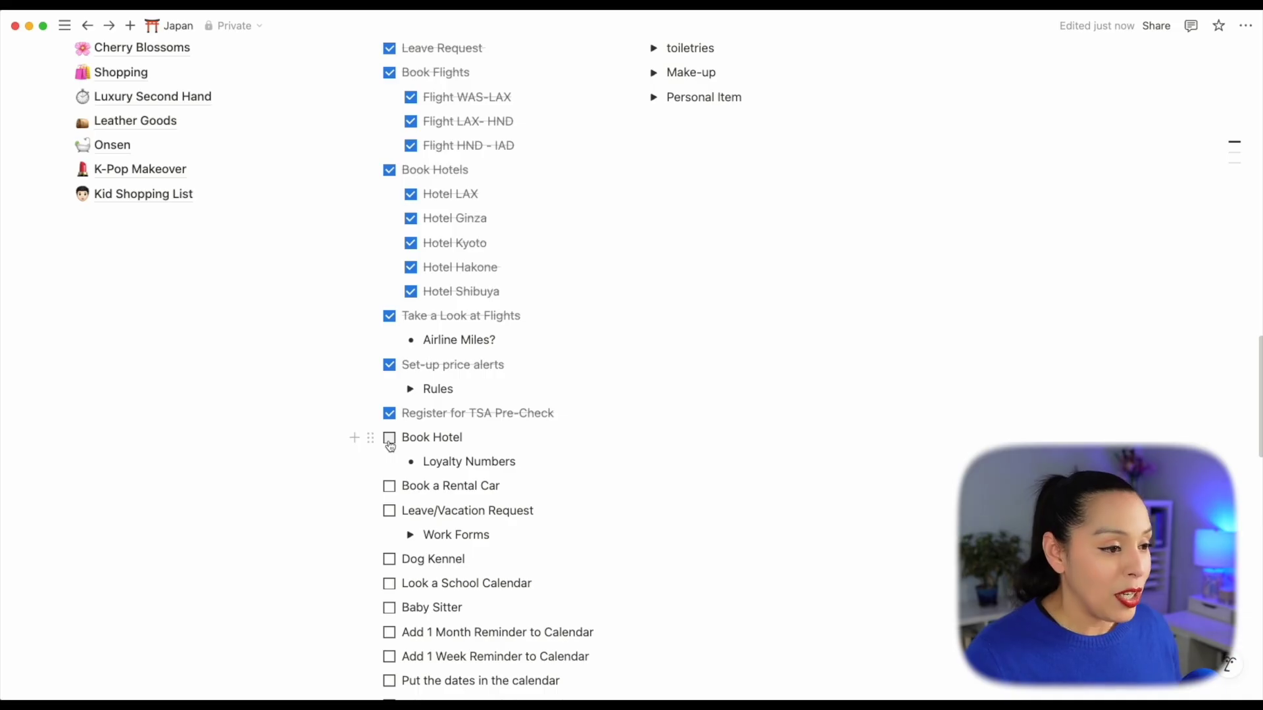
- Check off Book Hotel, Book a Rental Car, Baby Sitter and Dog Kennel in the Start Here list, and collapse the list
{"action": "left_click", "coordinate": [390, 444]}
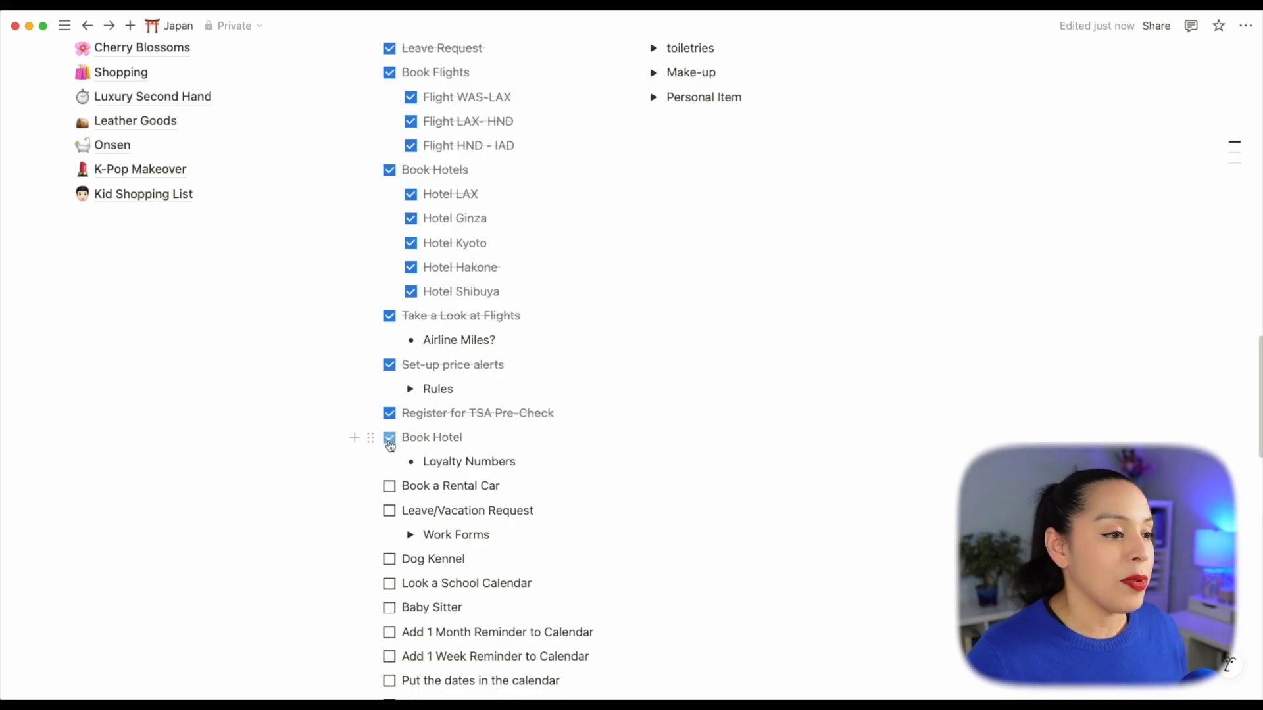
{"action": "left_click", "coordinate": [389, 488]}
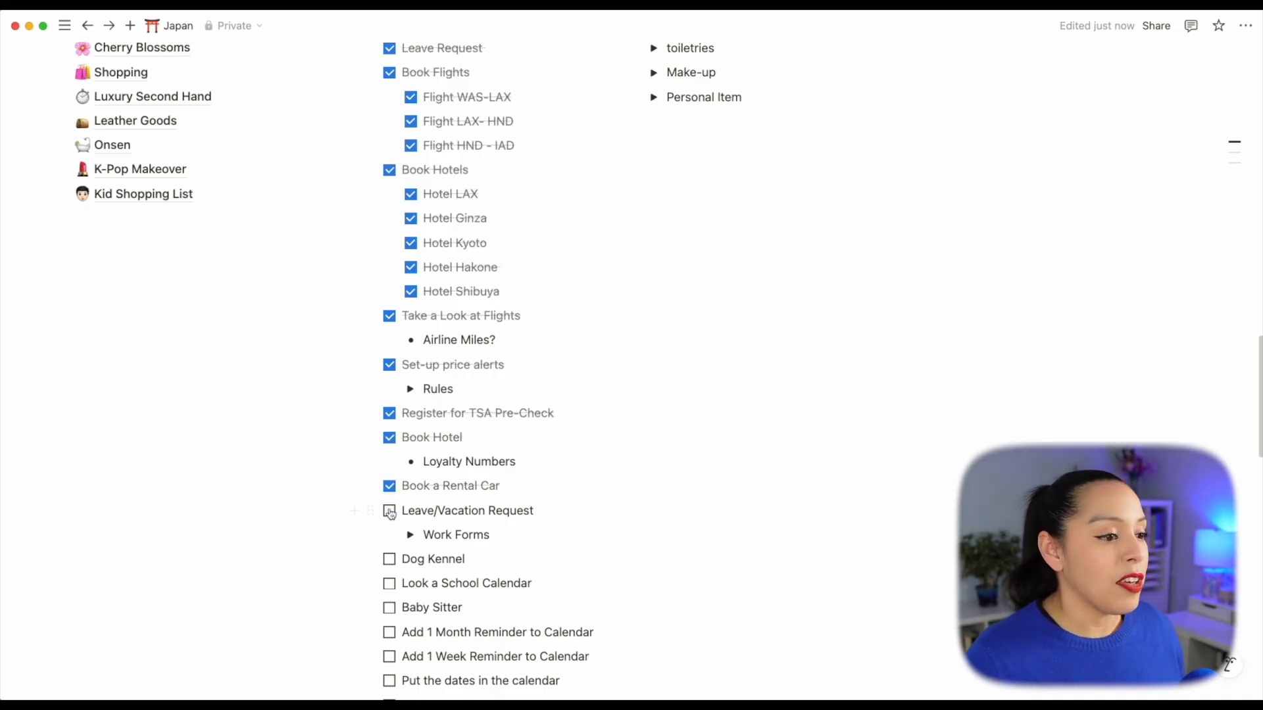
{"action": "scroll", "coordinate": [391, 518], "scroll_direction": "down", "scroll_amount": 5}
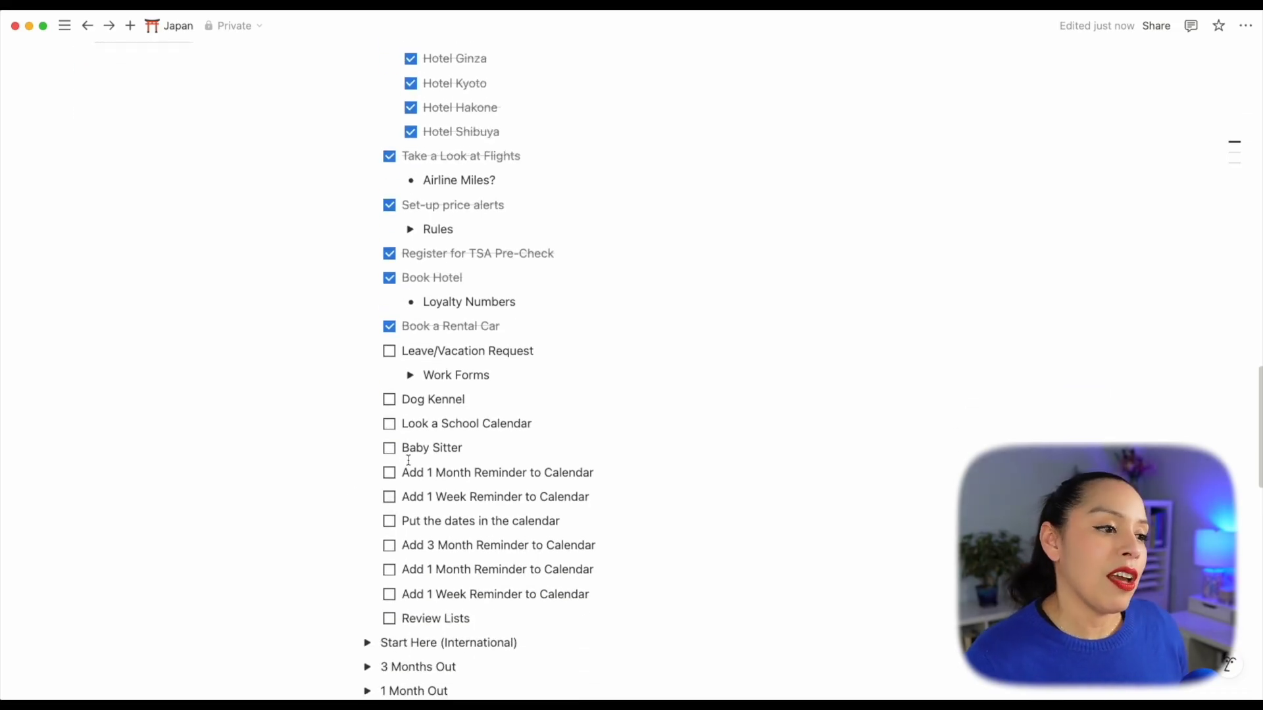
{"action": "left_click", "coordinate": [390, 448]}
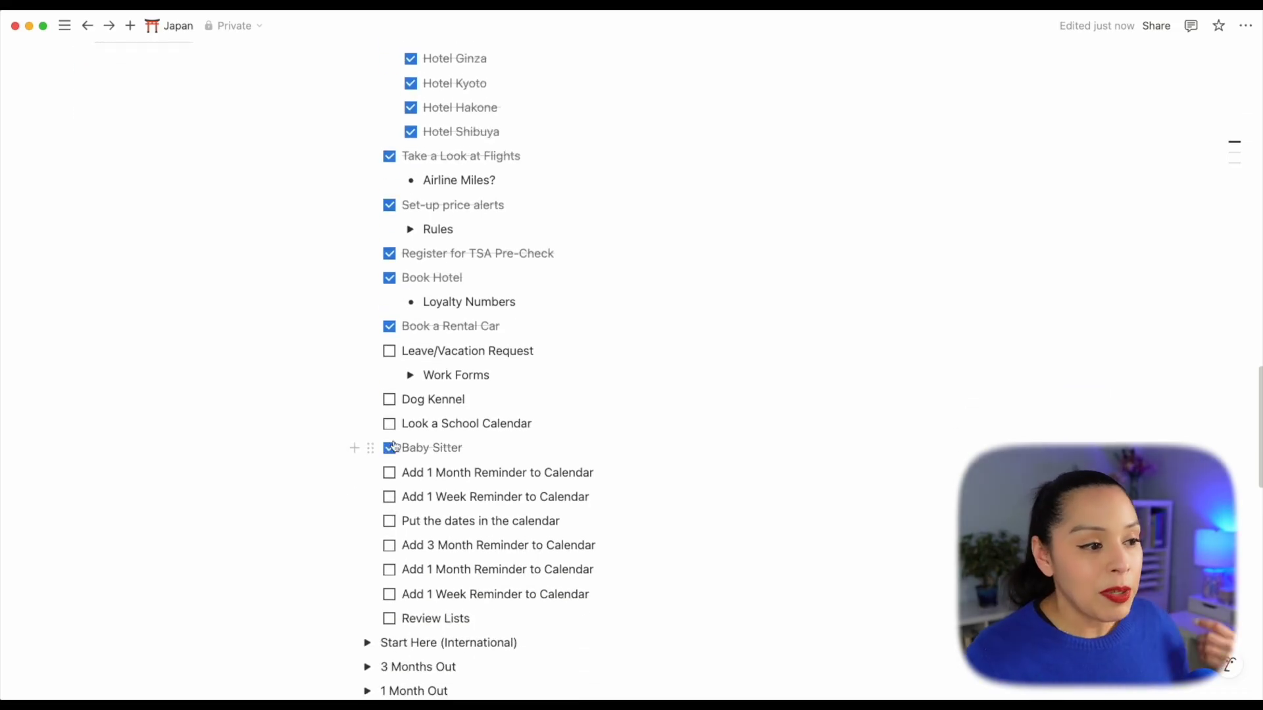
{"action": "left_click", "coordinate": [390, 401]}
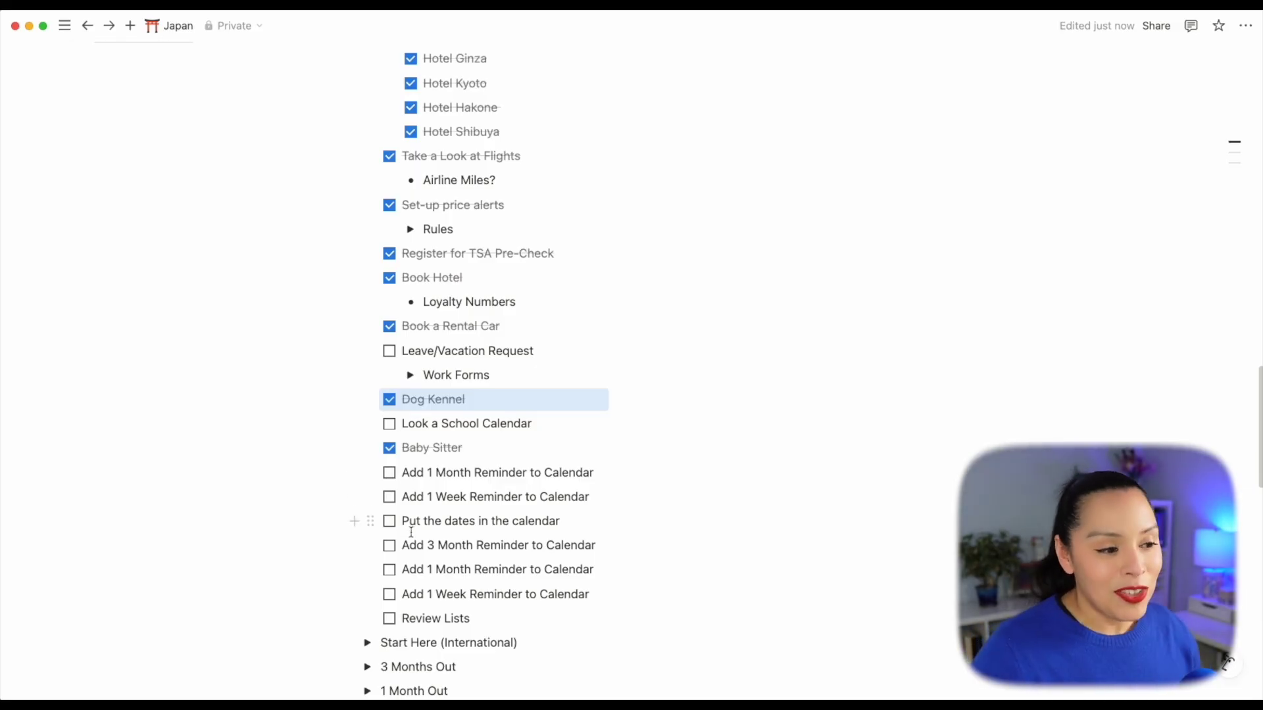
{"action": "scroll", "coordinate": [368, 428], "scroll_direction": "up", "scroll_amount": 5}
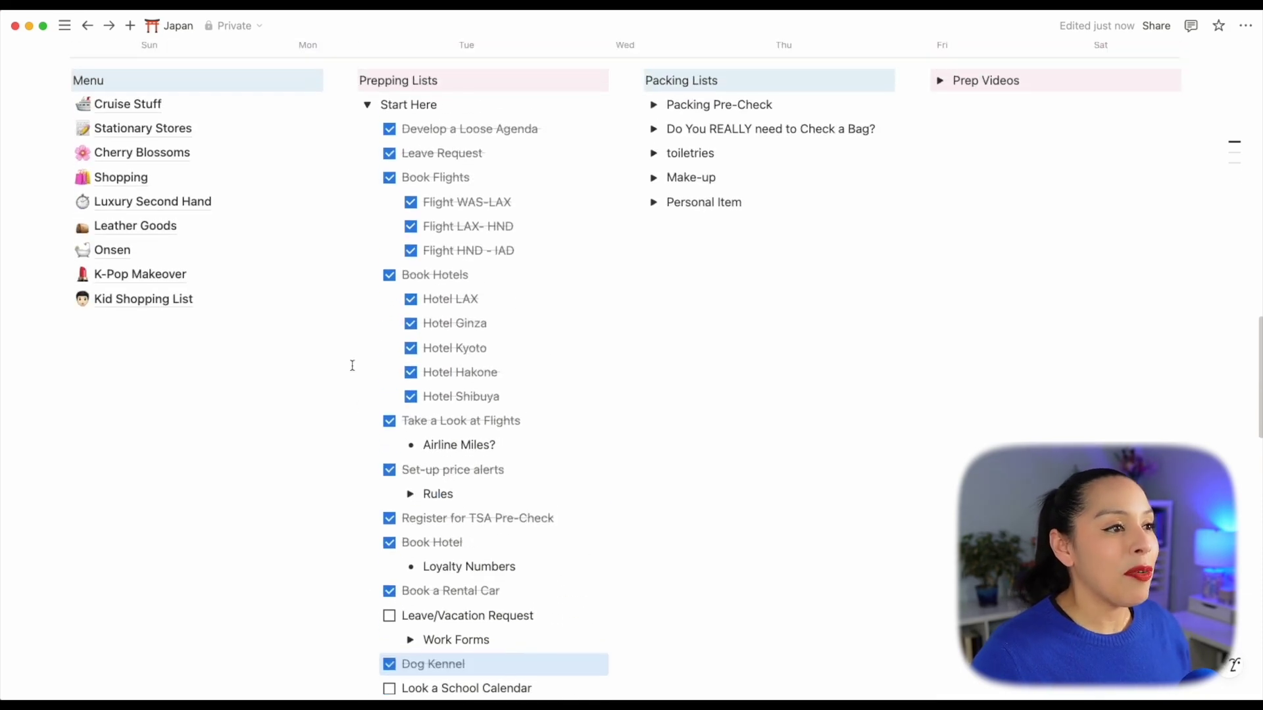
{"action": "left_click", "coordinate": [367, 105]}
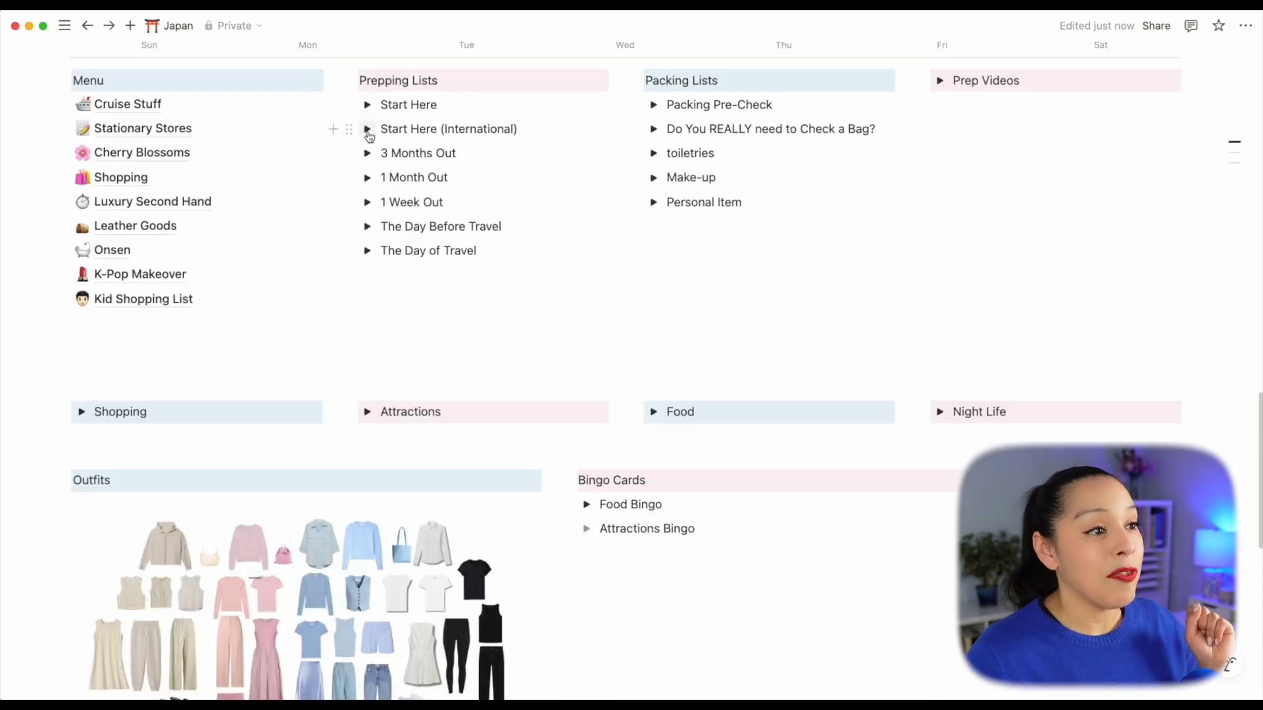
- Review the Start Here (International), 3 Months Out, 1 Month Out and 1 Week Out prepping lists, expanding one at a time
{"action": "left_click", "coordinate": [368, 130]}
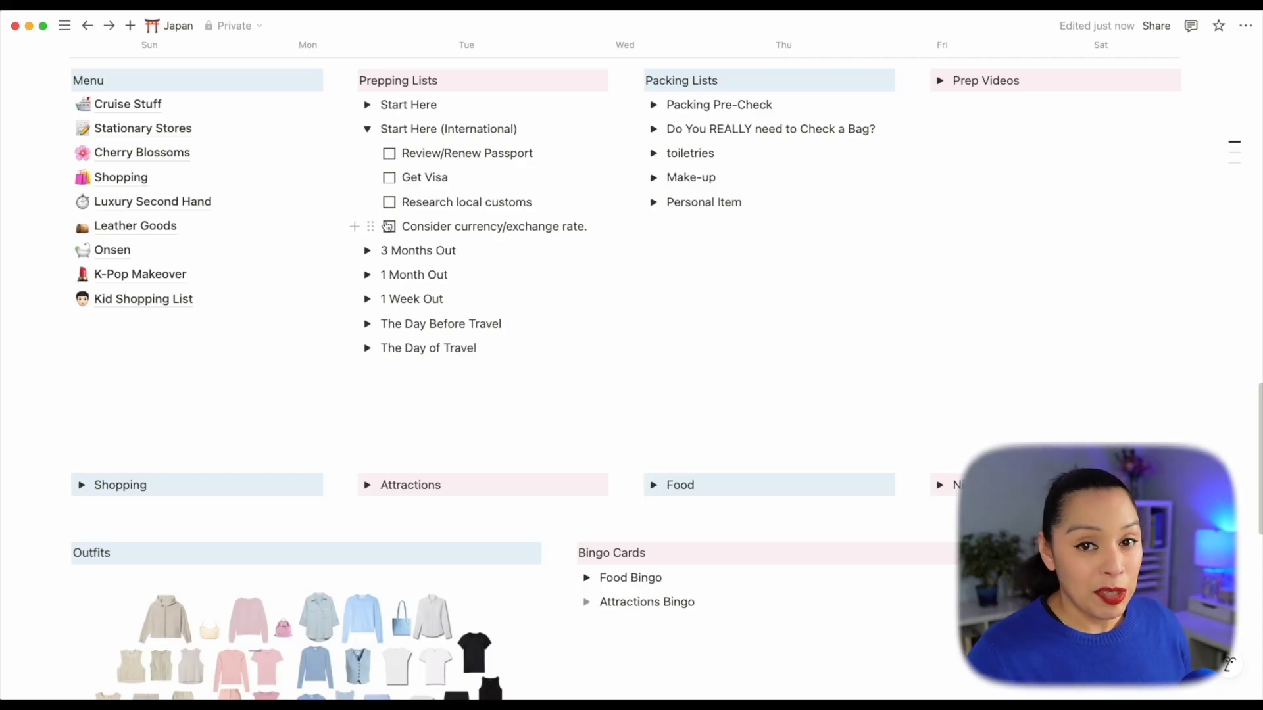
{"action": "left_click", "coordinate": [368, 129]}
{"action": "left_click", "coordinate": [369, 154]}
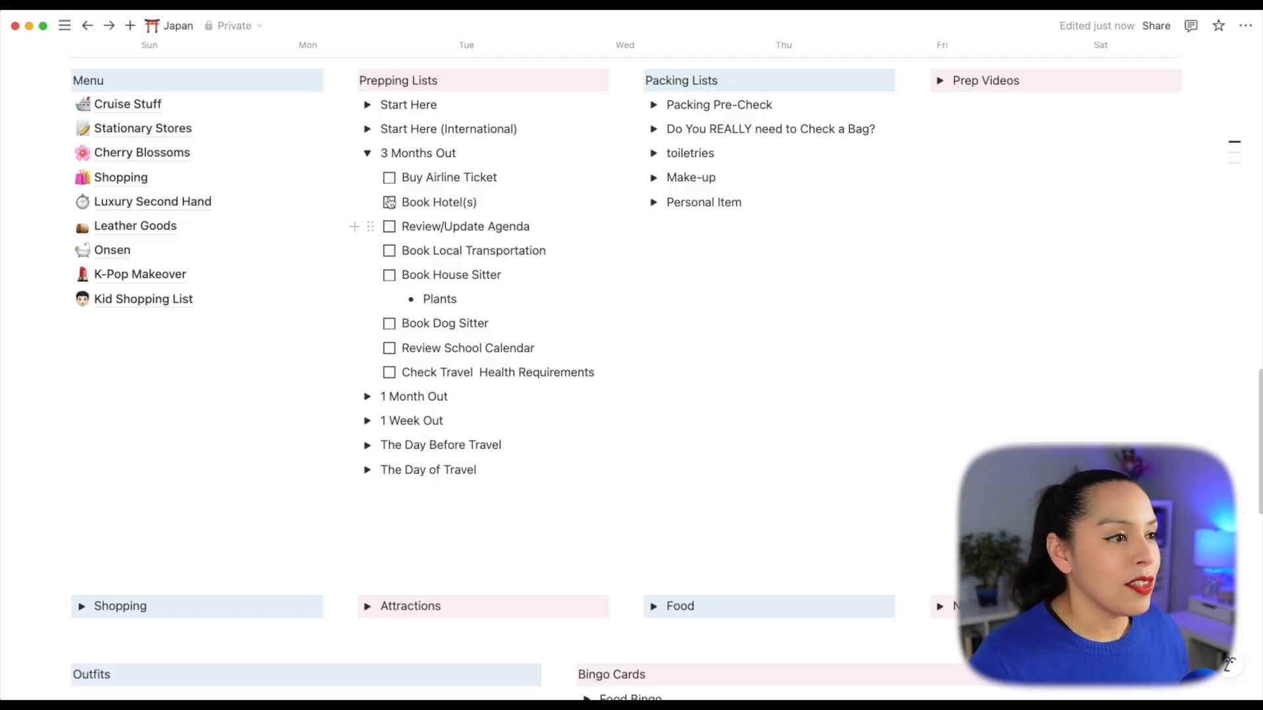
{"action": "left_click", "coordinate": [367, 153]}
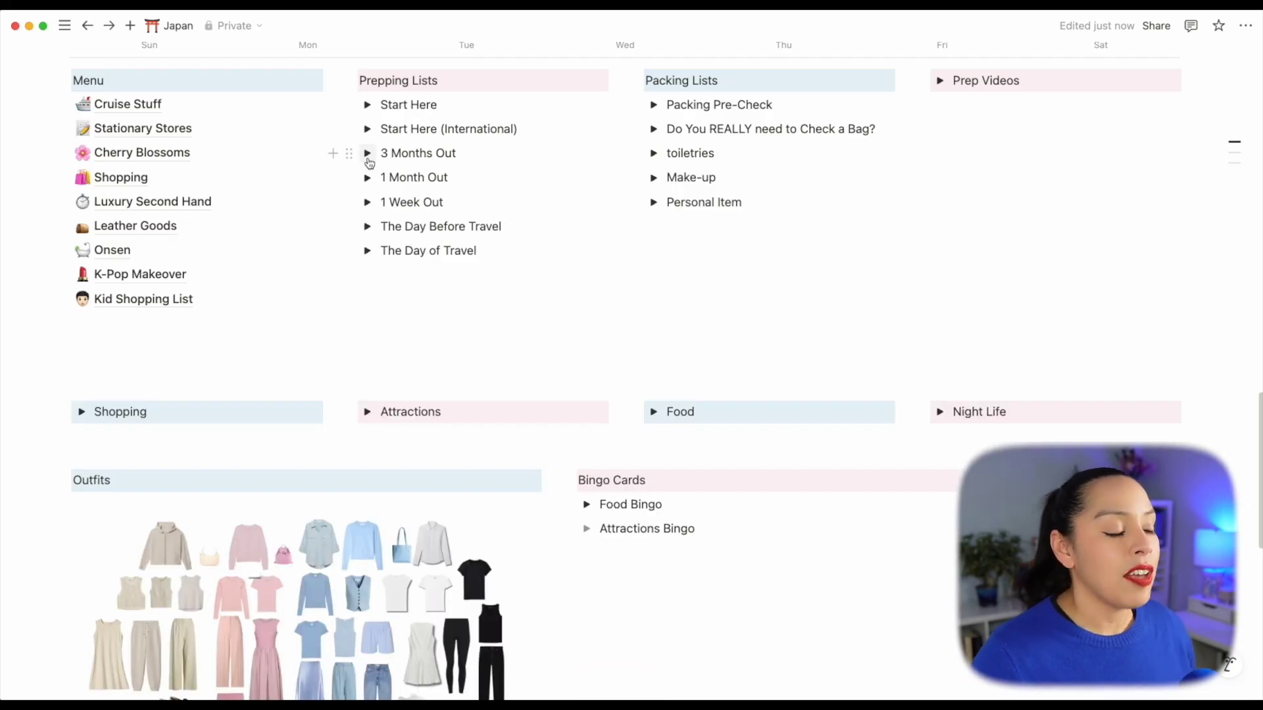
{"action": "left_click", "coordinate": [367, 177]}
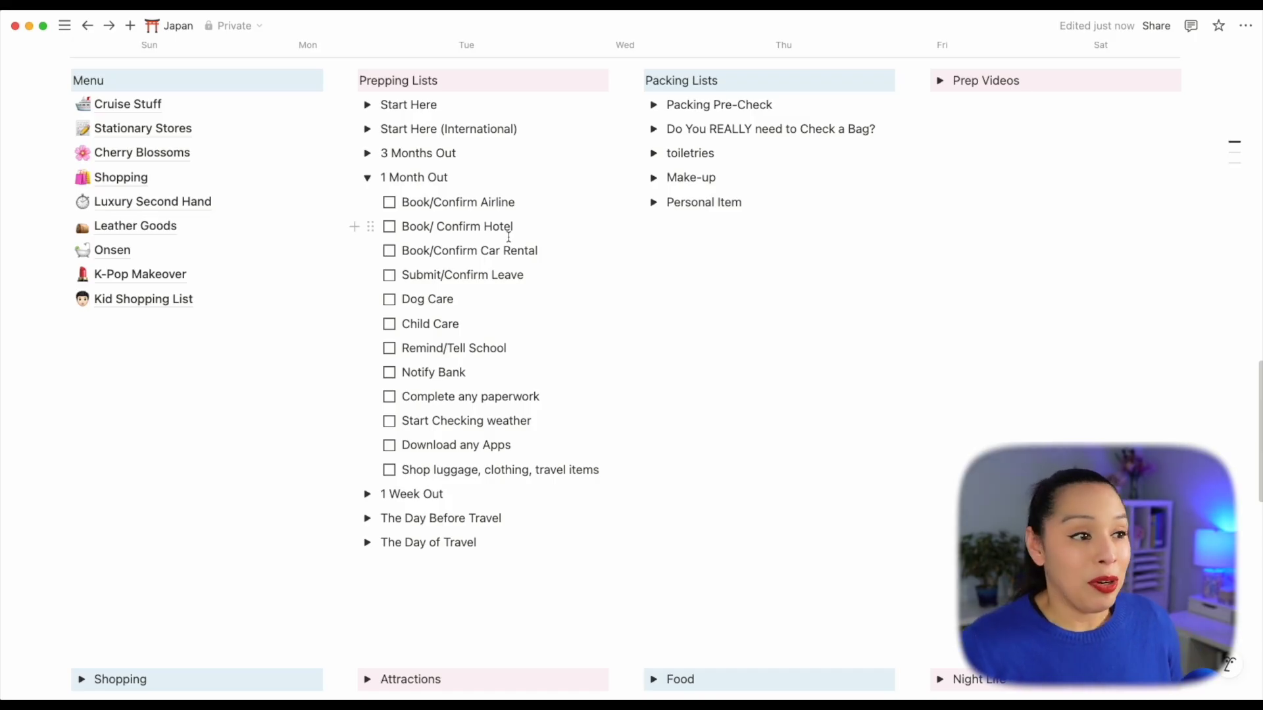
{"action": "left_click", "coordinate": [367, 179]}
{"action": "left_click", "coordinate": [368, 202]}
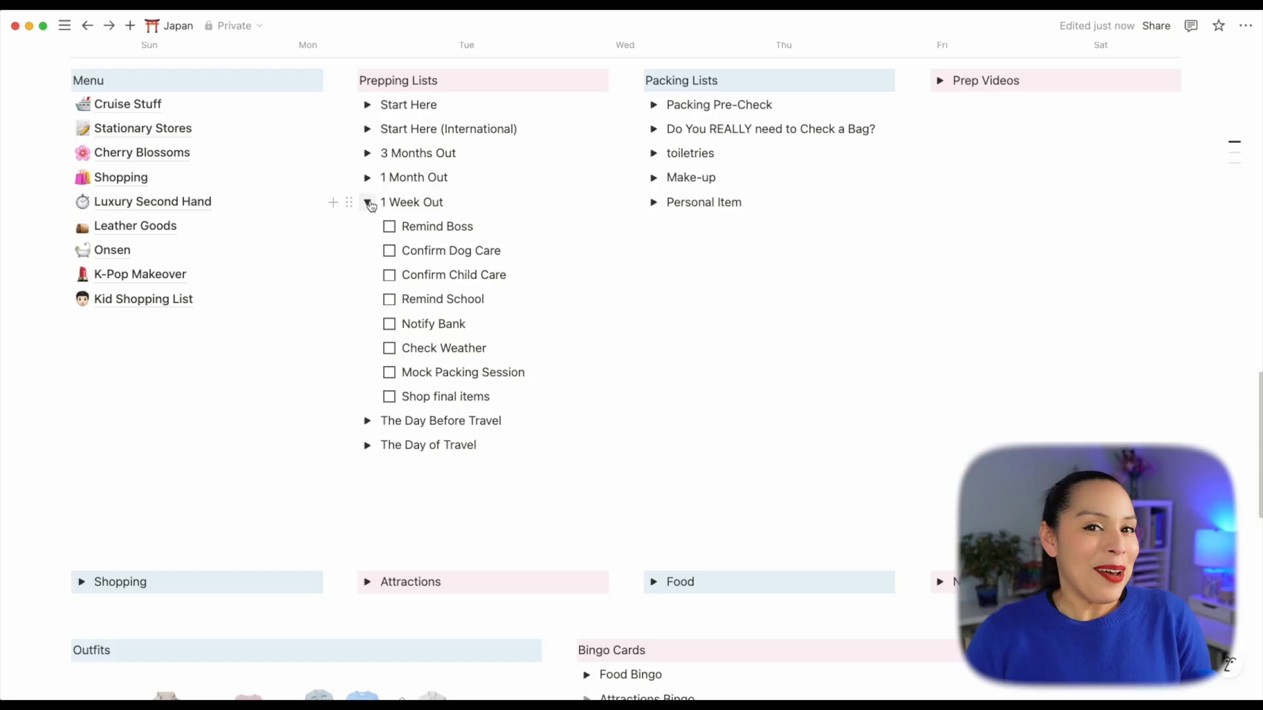
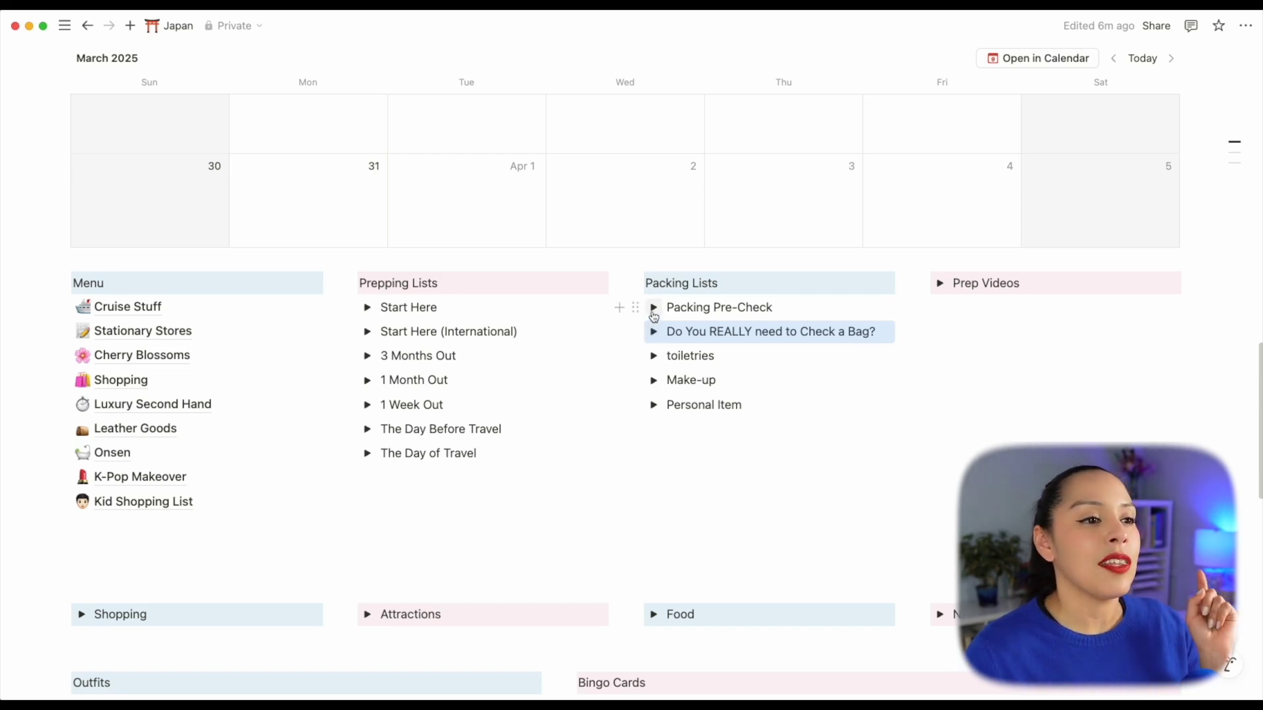
- Review the Packing Pre-Check list and the Do You REALLY need to Check a Bag? list under Packing Lists
{"action": "left_click", "coordinate": [654, 307]}
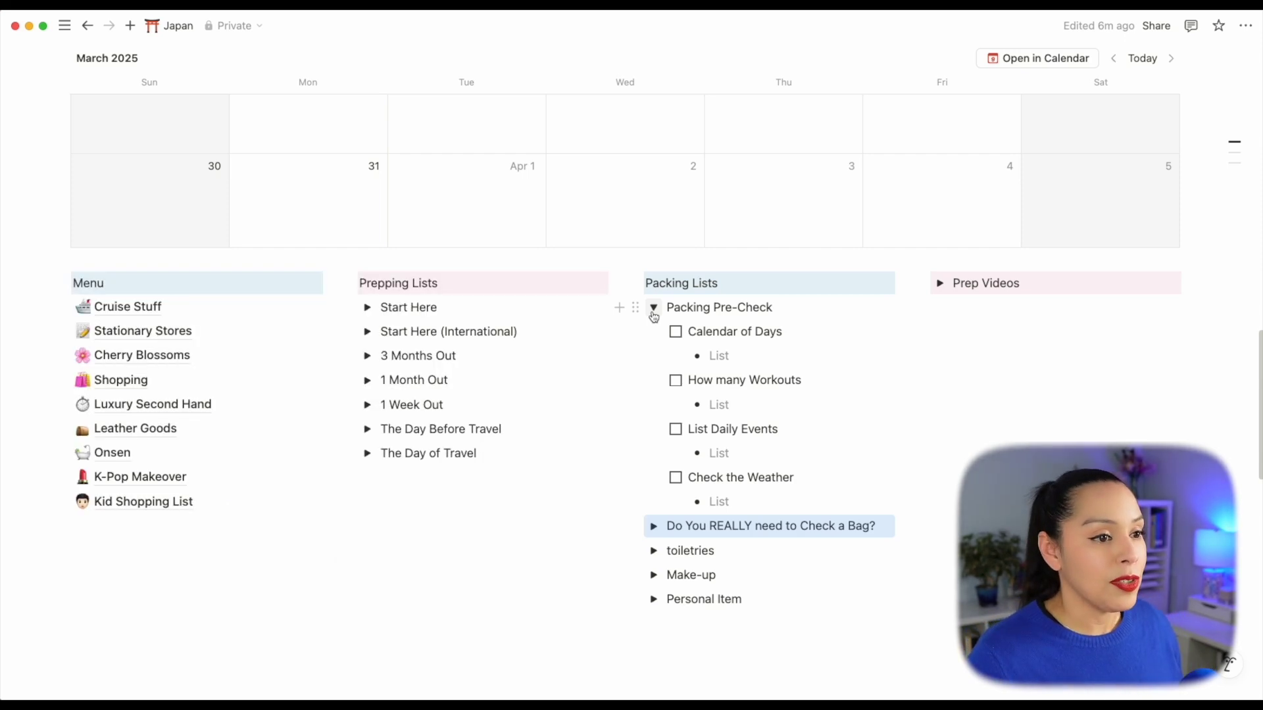
{"action": "left_click", "coordinate": [653, 314]}
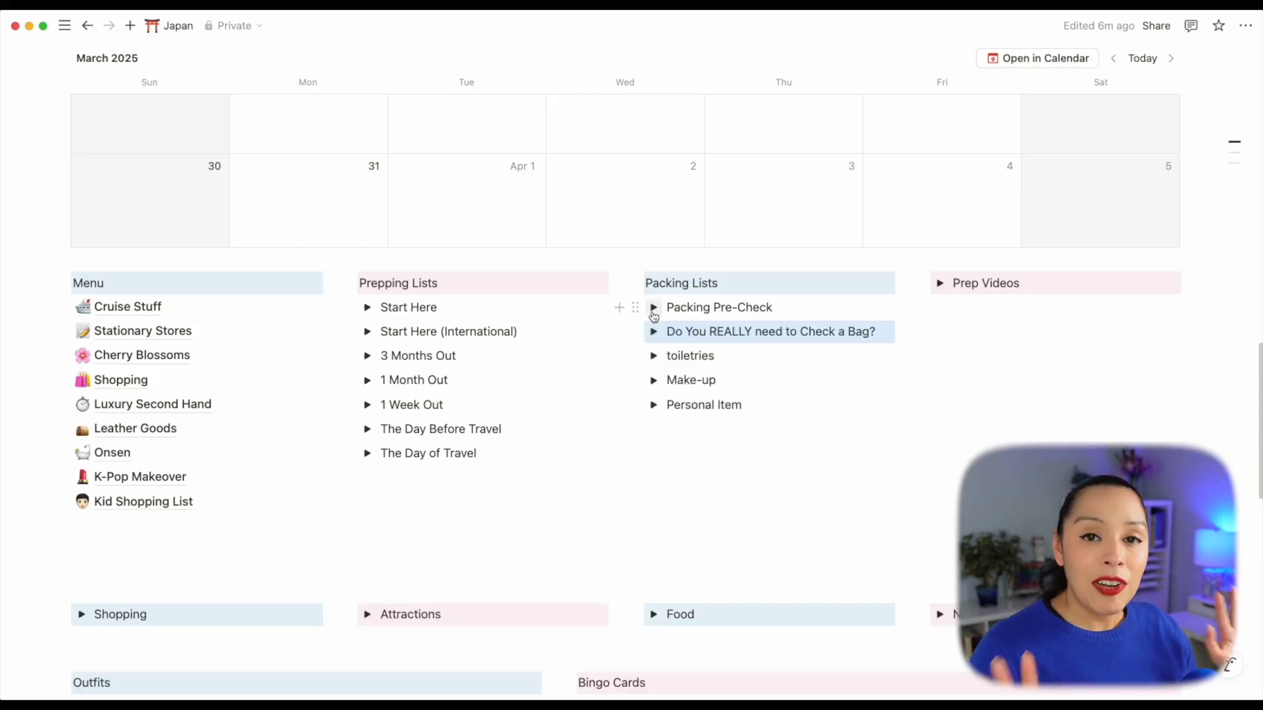
{"action": "scroll", "coordinate": [658, 243], "scroll_direction": "down", "scroll_amount": 3}
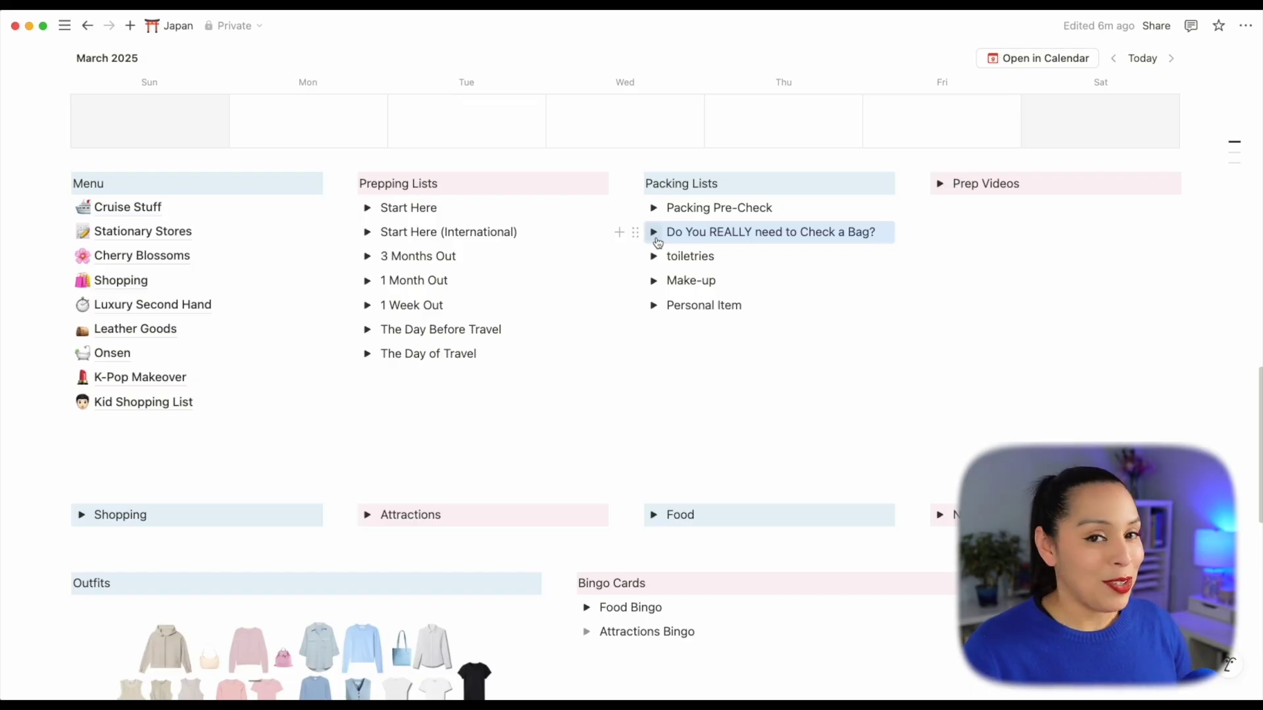
{"action": "left_click", "coordinate": [655, 234]}
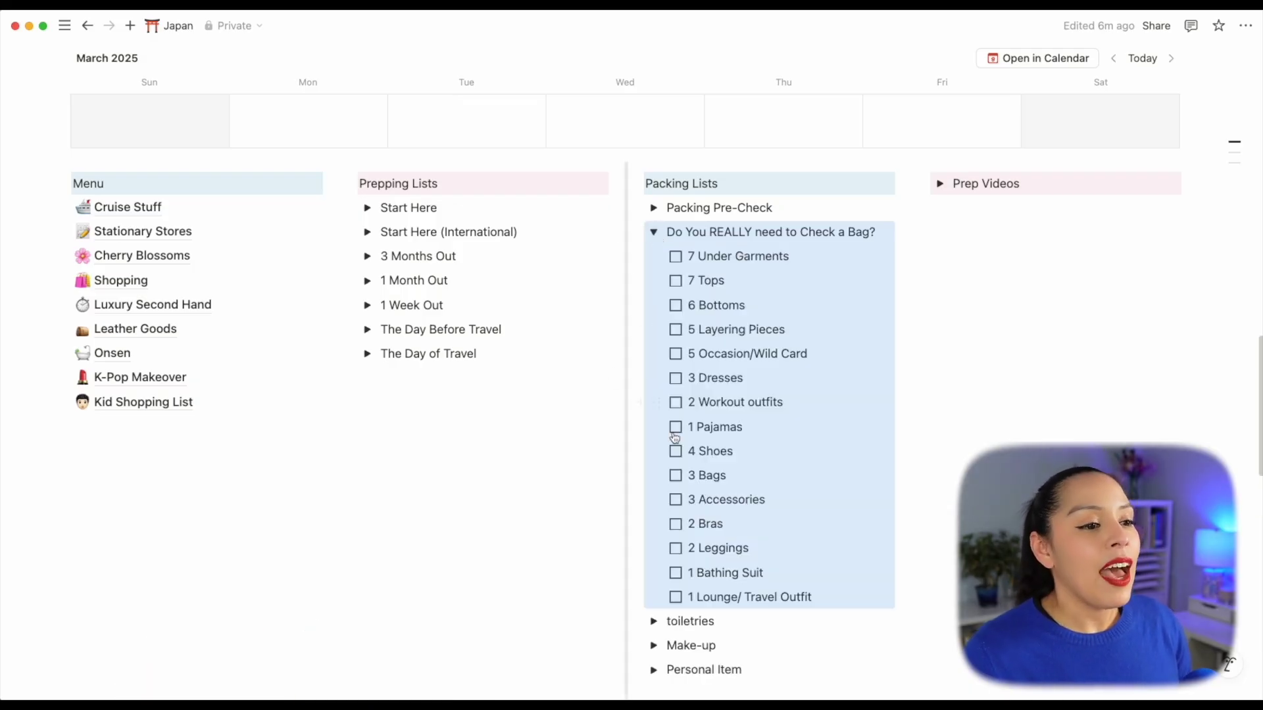
{"action": "scroll", "coordinate": [857, 577], "scroll_direction": "down", "scroll_amount": 1}
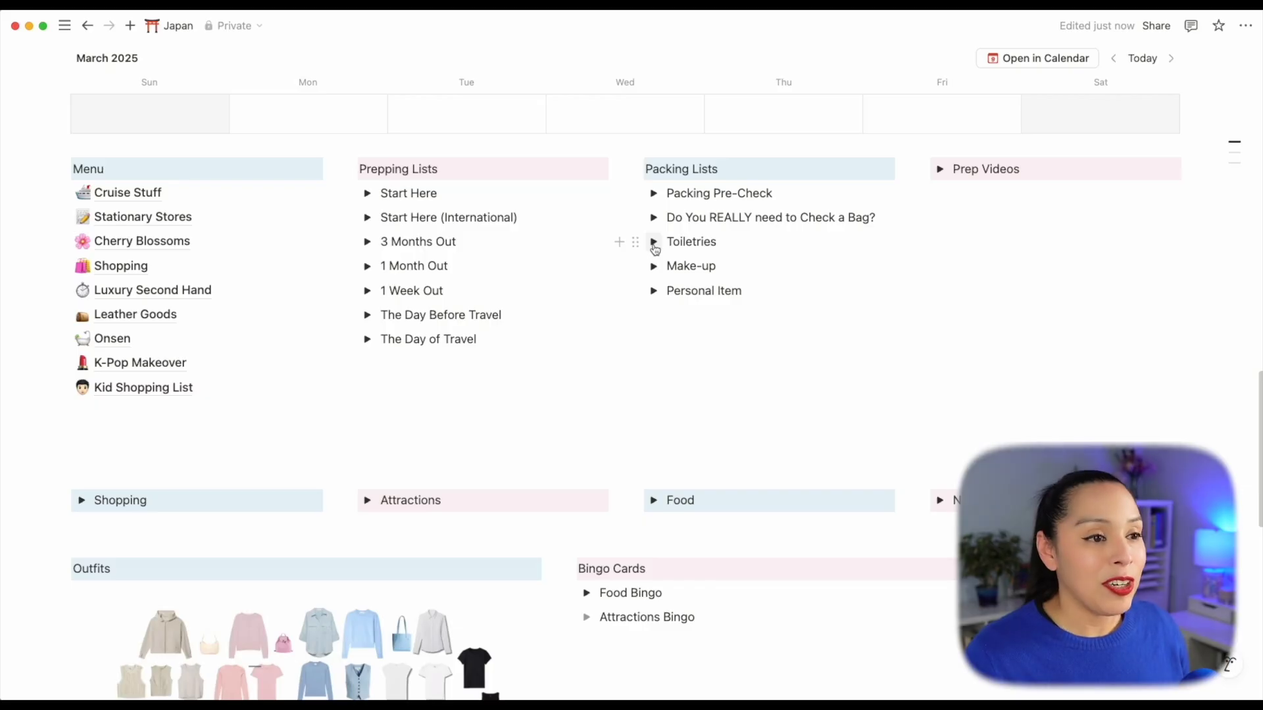
- Review the Toiletries, Make-up and Personal Item packing lists in turn, collapsing each one after viewing
{"action": "left_click", "coordinate": [654, 243]}
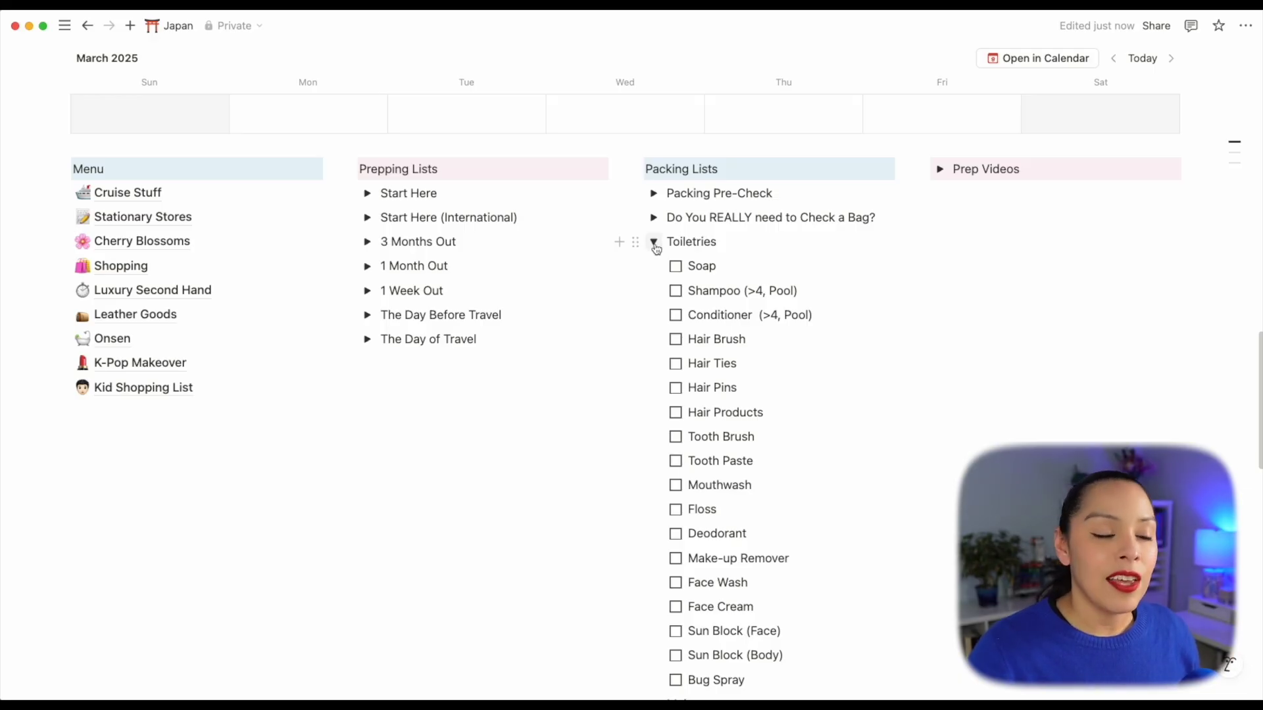
{"action": "left_click", "coordinate": [655, 244]}
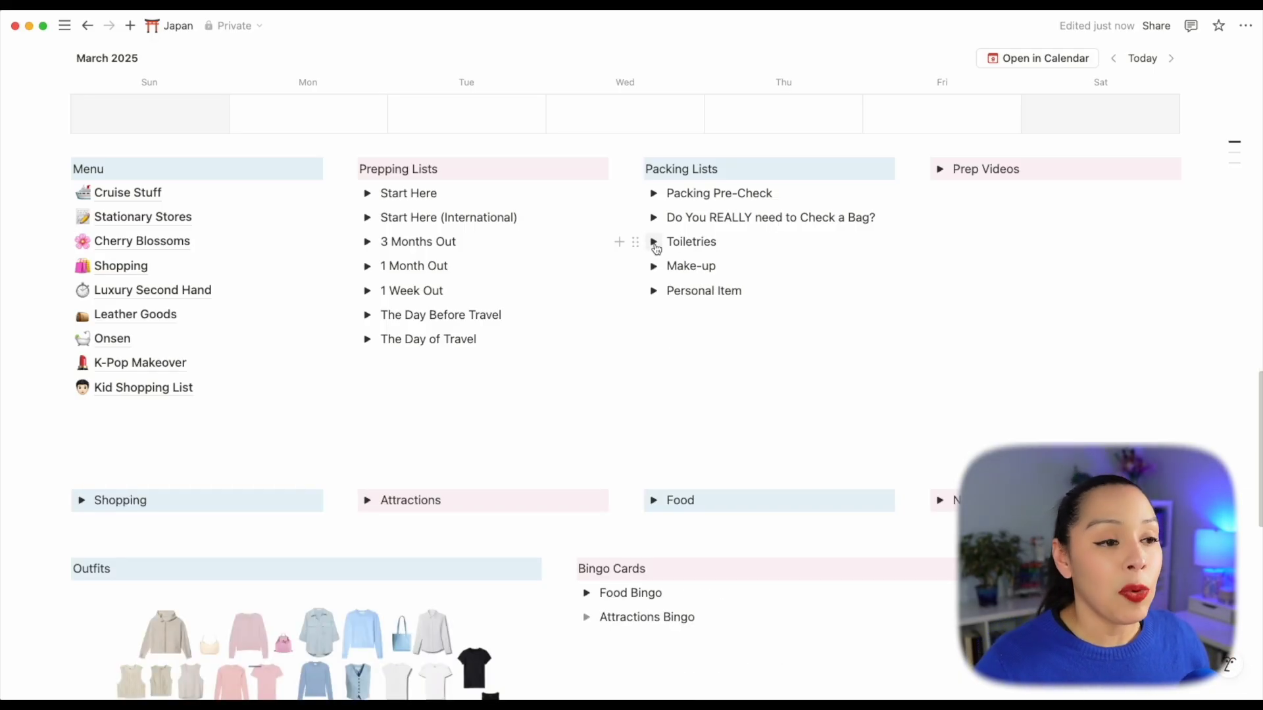
{"action": "left_click", "coordinate": [655, 266]}
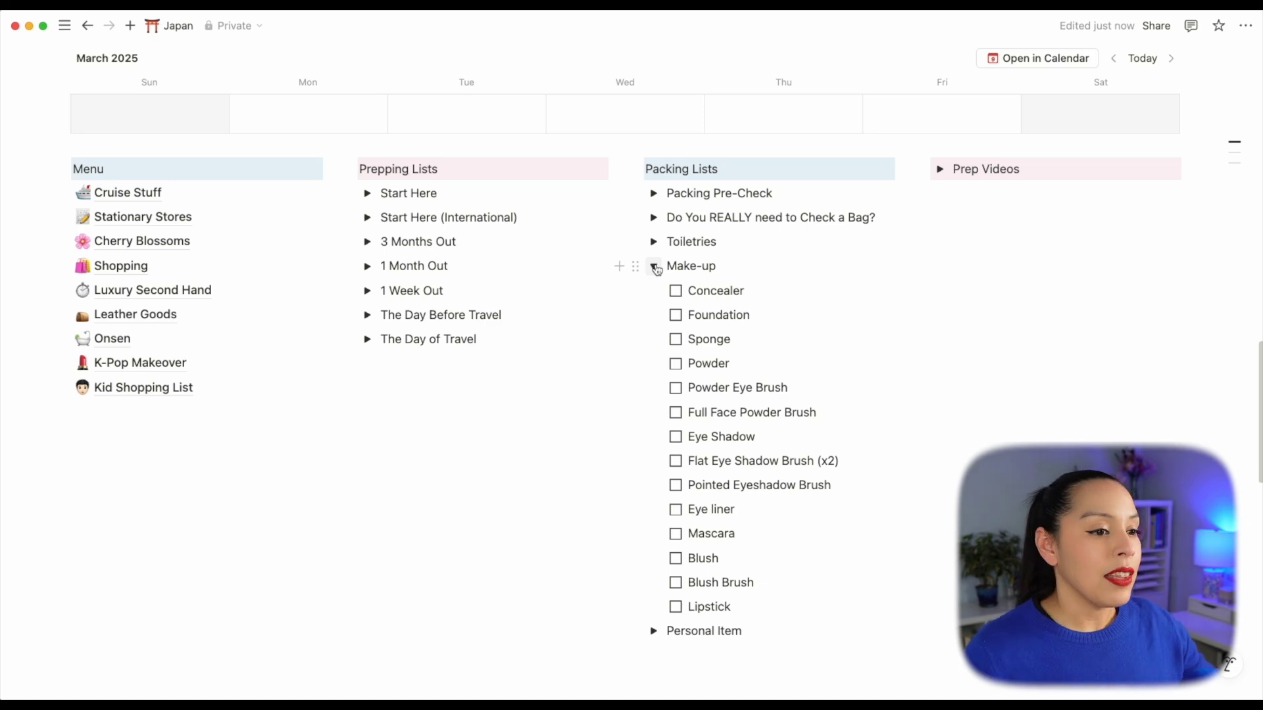
{"action": "left_click", "coordinate": [655, 266]}
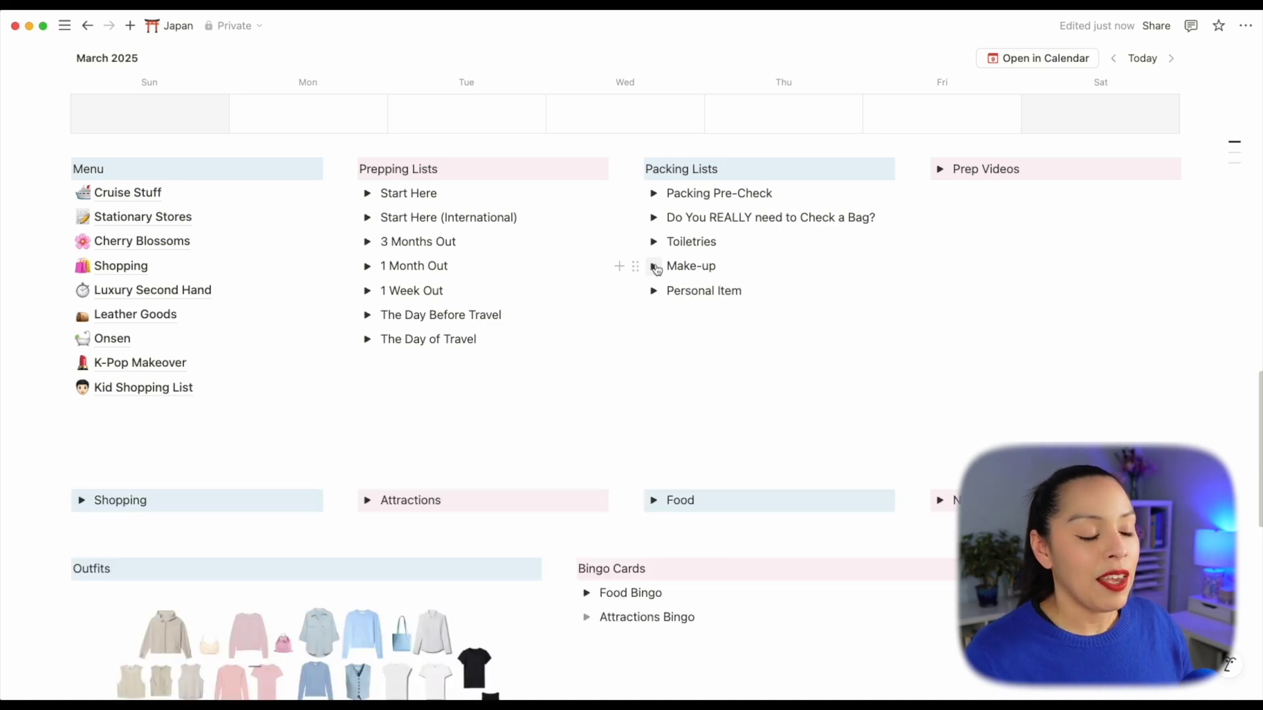
{"action": "left_click", "coordinate": [655, 292]}
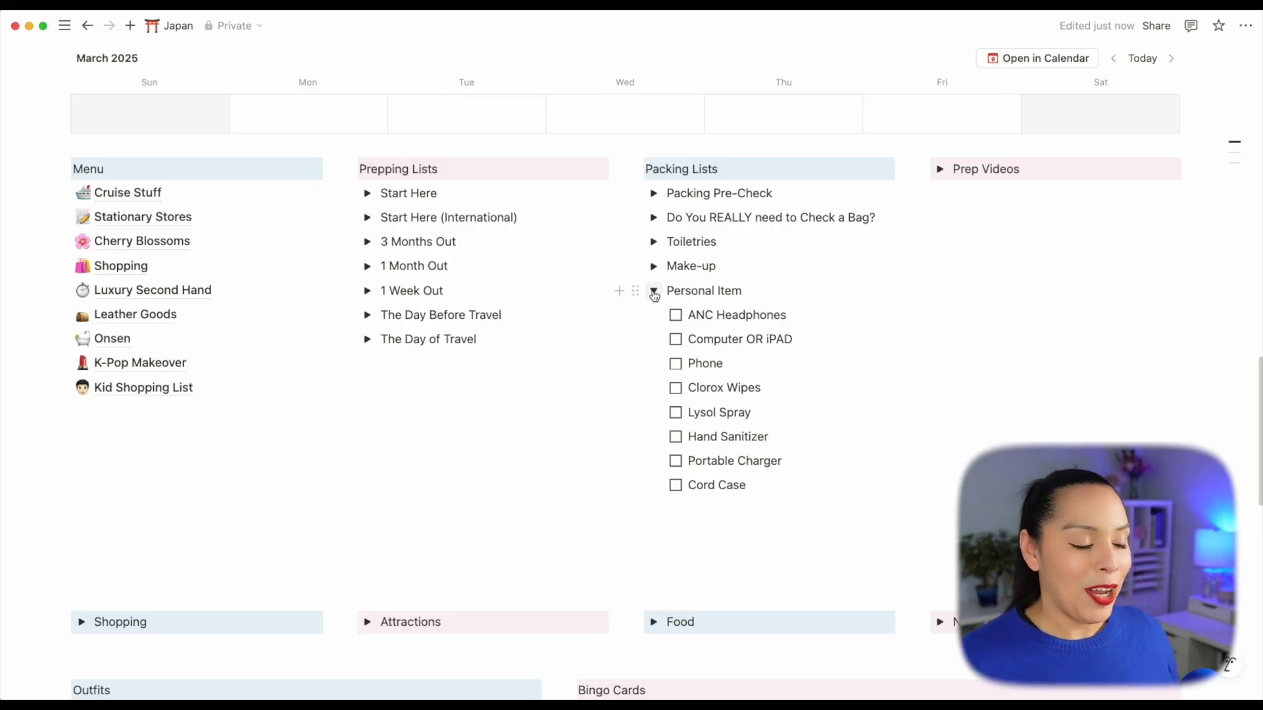
{"action": "left_click", "coordinate": [655, 293]}
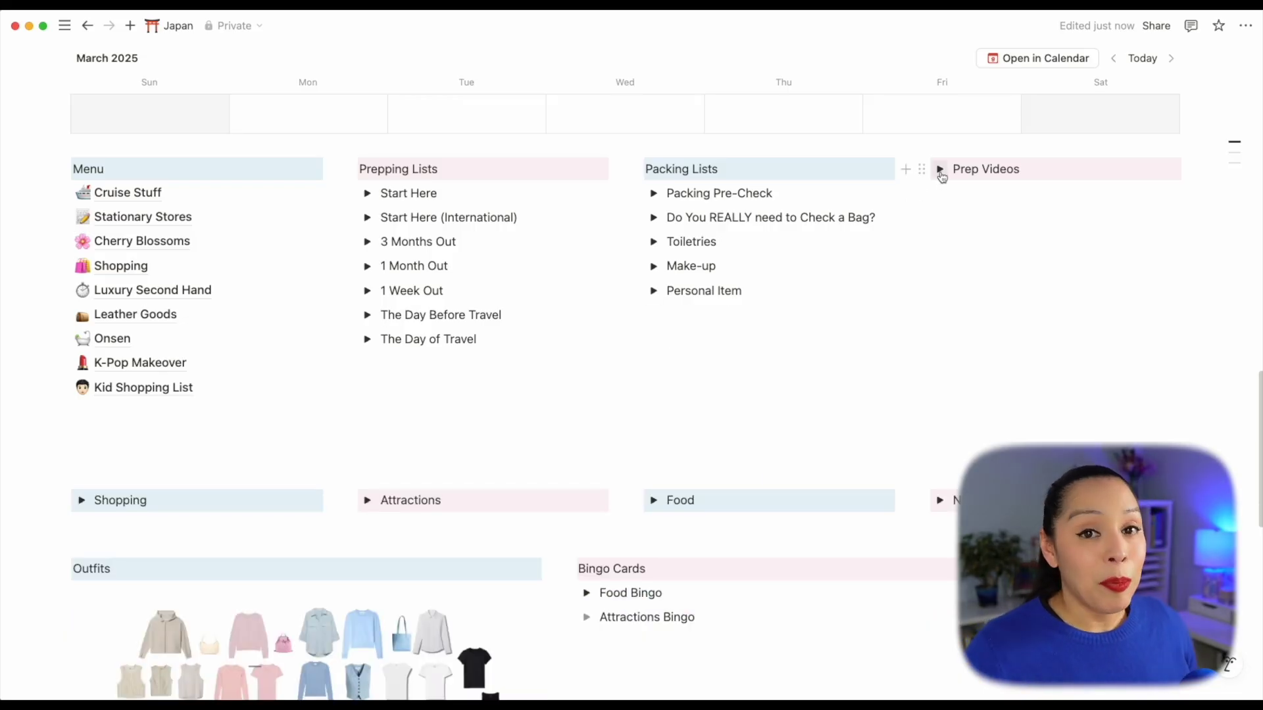
- Look at the saved videos under Prep Videos, Shopping, Attractions, Food and Night Life, and collapse all of these sections again
{"action": "left_click", "coordinate": [941, 172]}
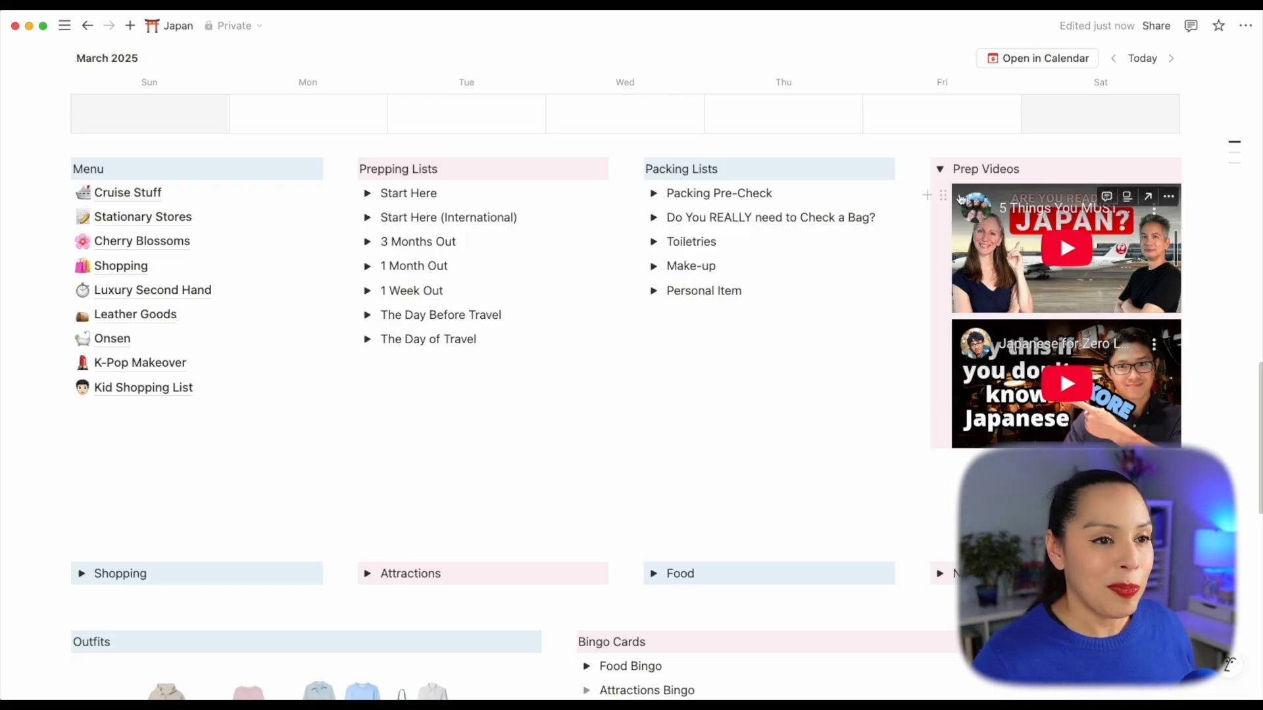
{"action": "left_click", "coordinate": [941, 169]}
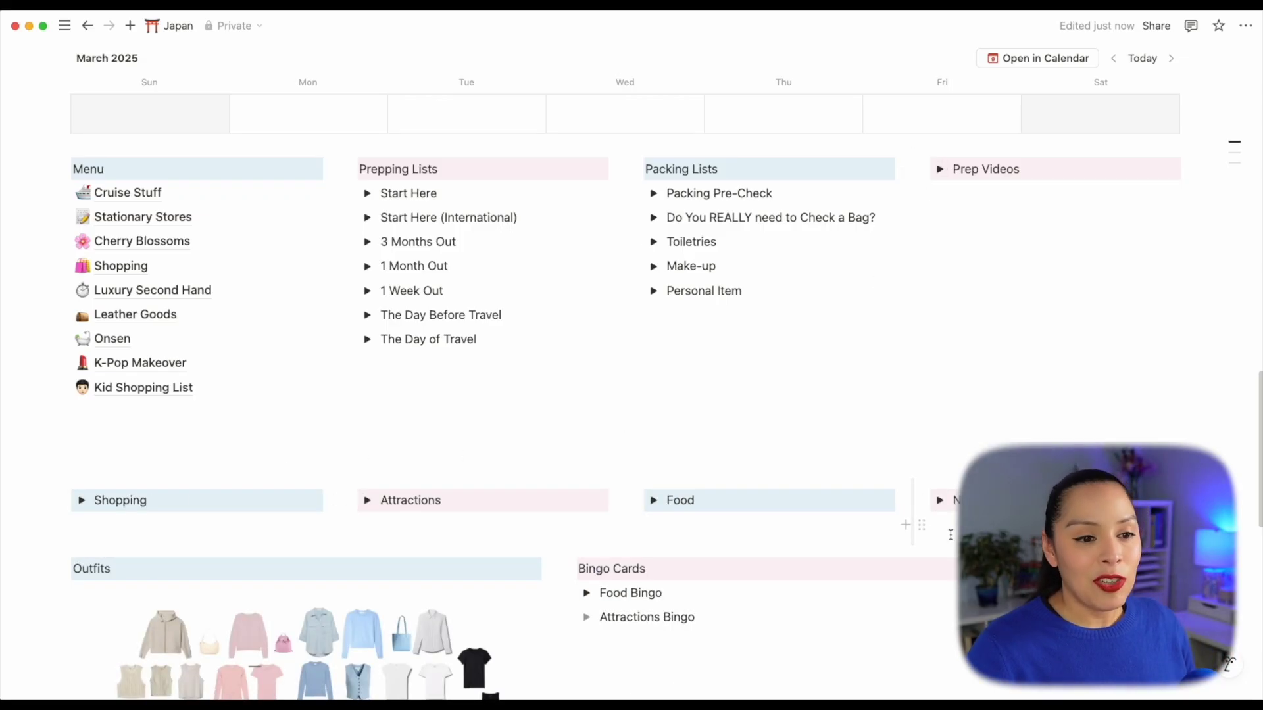
{"action": "left_click", "coordinate": [83, 501]}
{"action": "scroll", "coordinate": [82, 509], "scroll_direction": "down", "scroll_amount": 5}
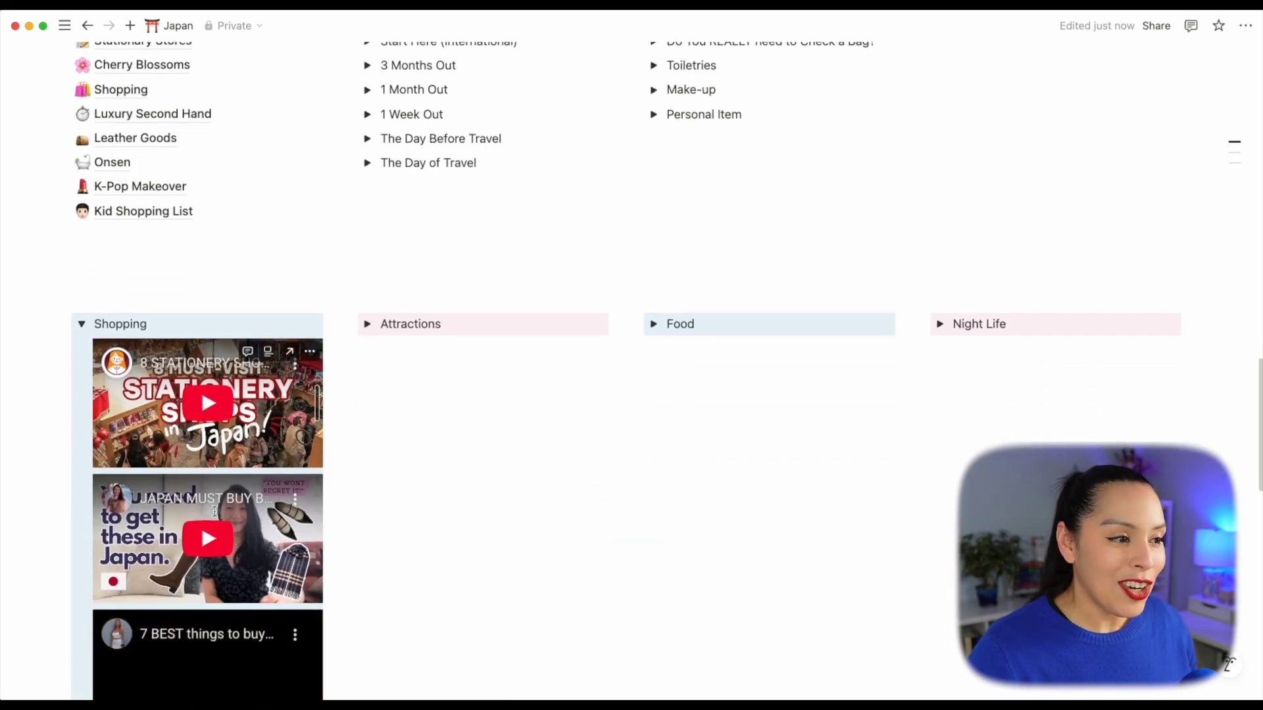
{"action": "left_click", "coordinate": [367, 326]}
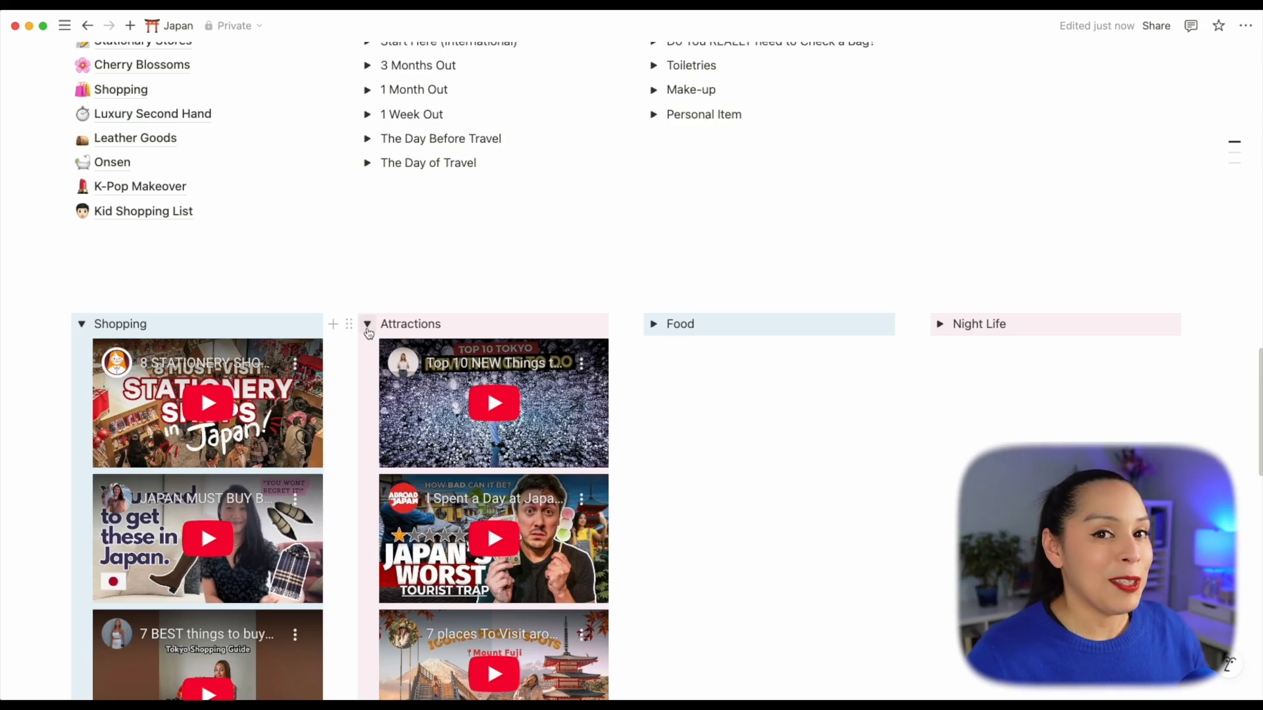
{"action": "left_click", "coordinate": [653, 325]}
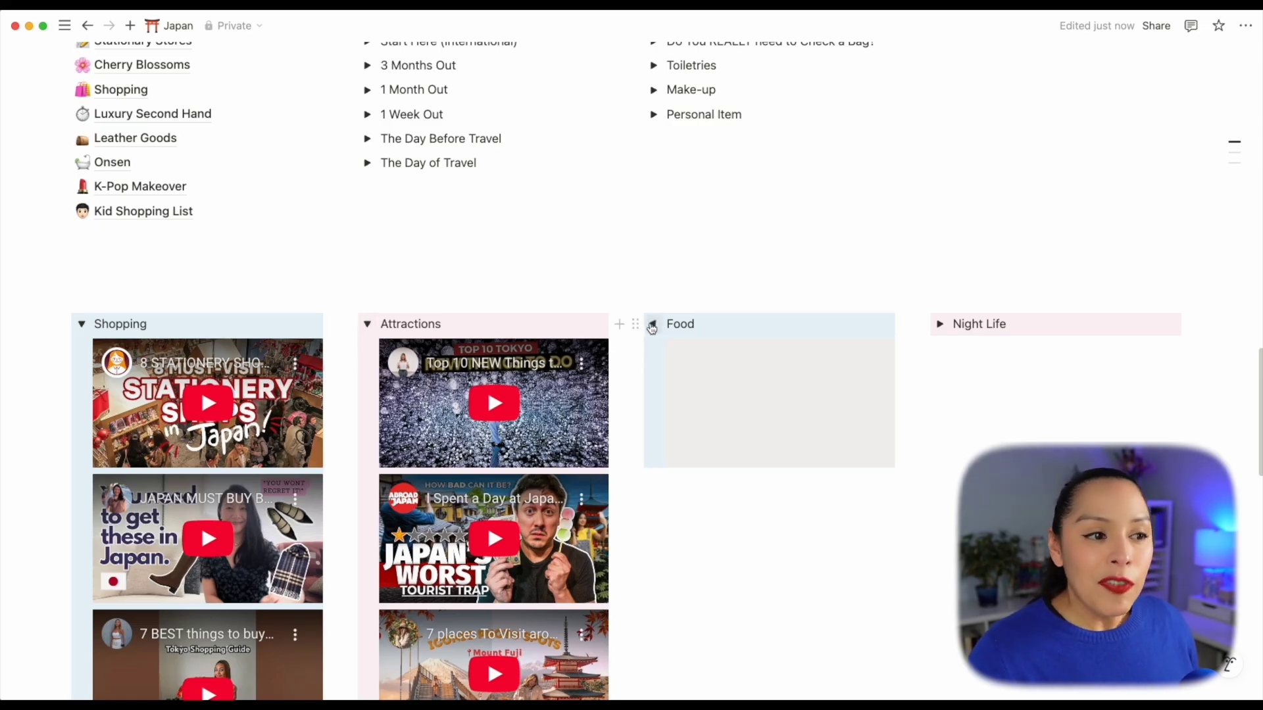
{"action": "left_click", "coordinate": [939, 324]}
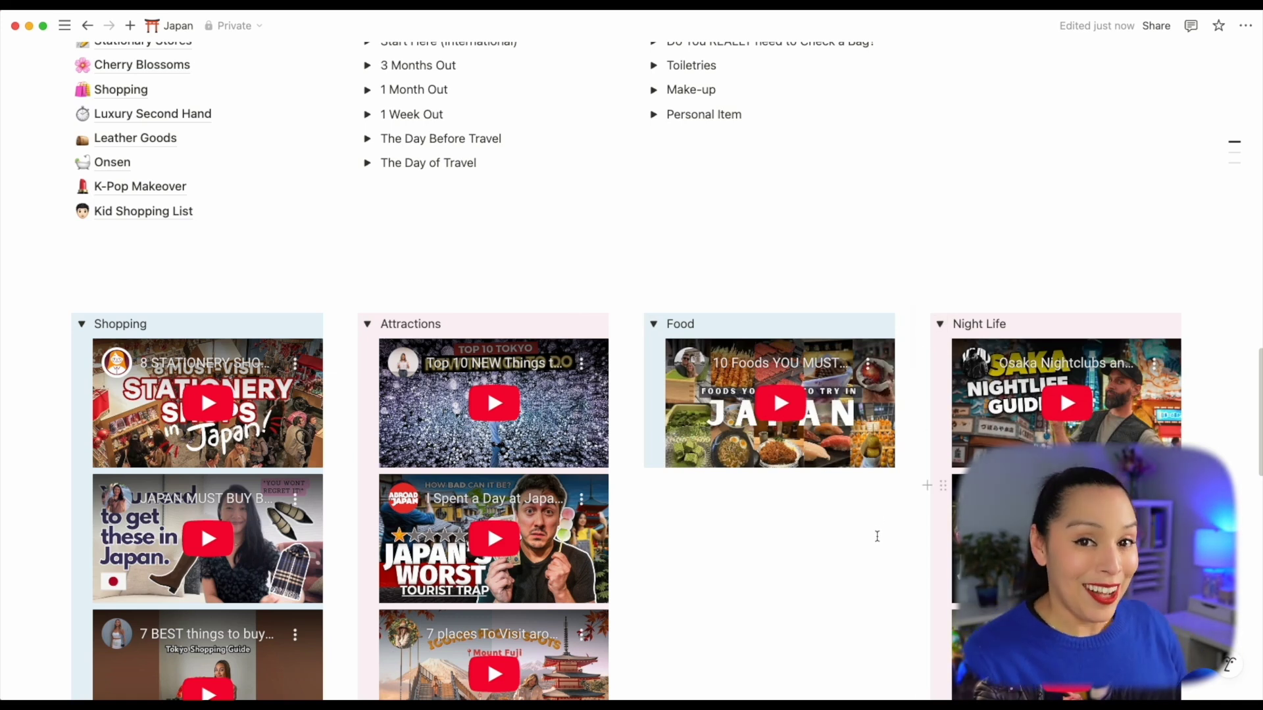
{"action": "left_click", "coordinate": [82, 325], "text": "alt"}
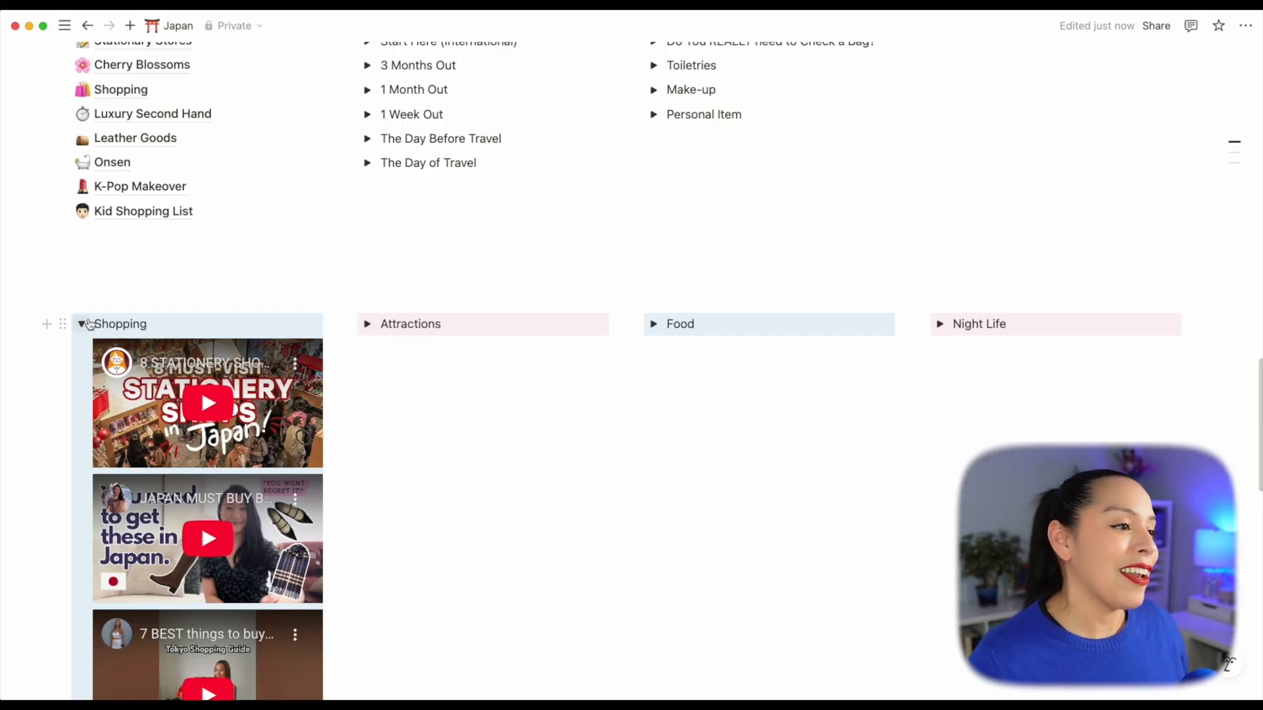
{"action": "left_click", "coordinate": [82, 327]}
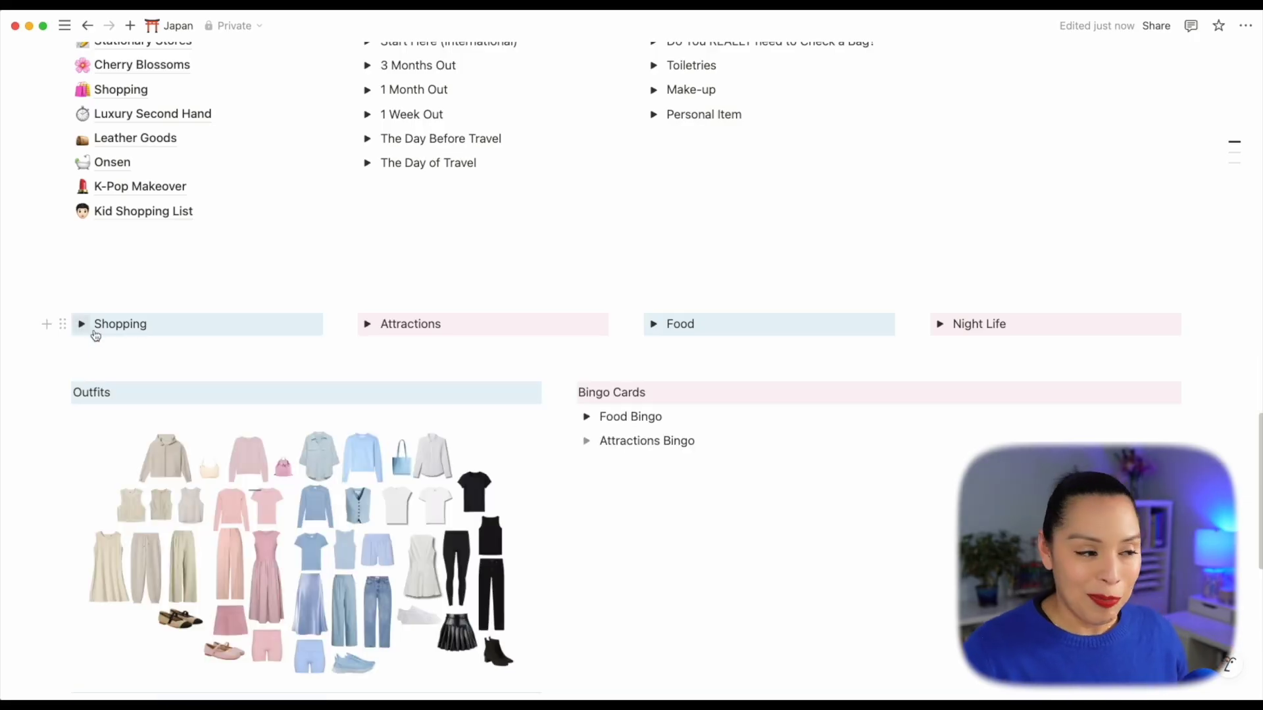
- Look over both clothing collages in the Outfits section beneath the video sections
{"action": "scroll", "coordinate": [141, 364], "scroll_direction": "down", "scroll_amount": 4}
{"action": "scroll", "coordinate": [140, 363], "scroll_direction": "down", "scroll_amount": 3}
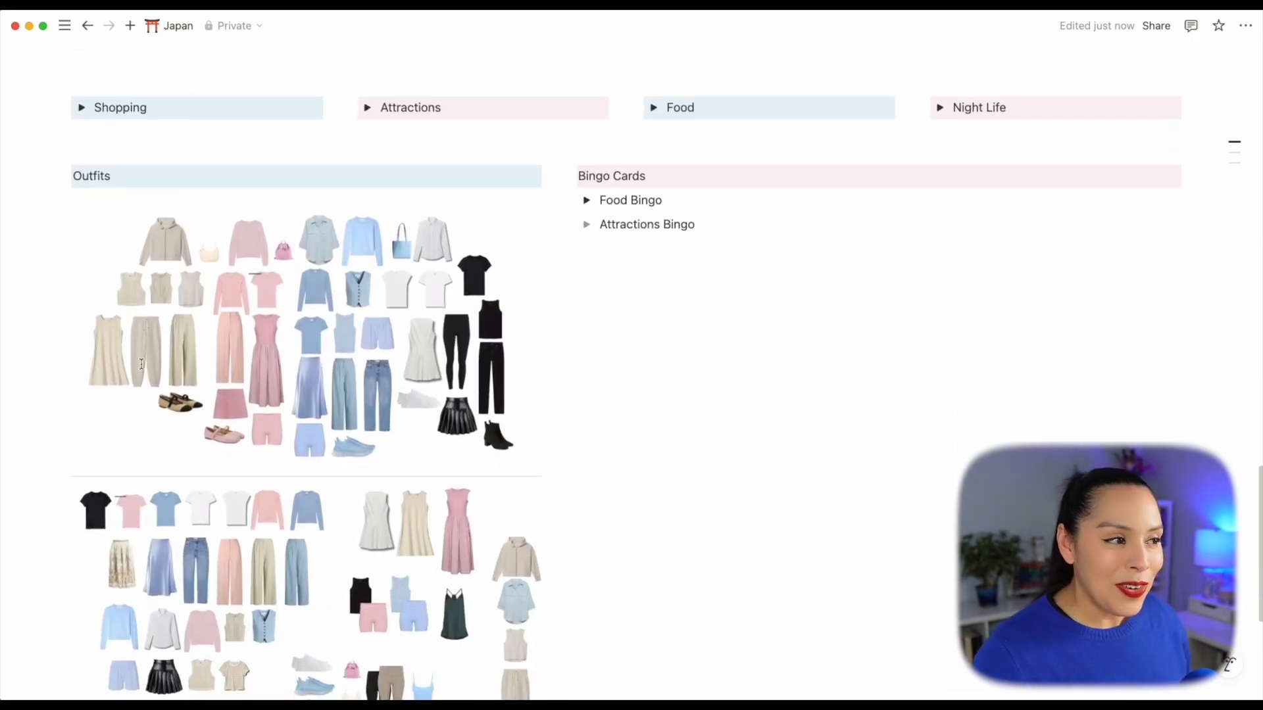
{"action": "scroll", "coordinate": [118, 387], "scroll_direction": "down", "scroll_amount": 2}
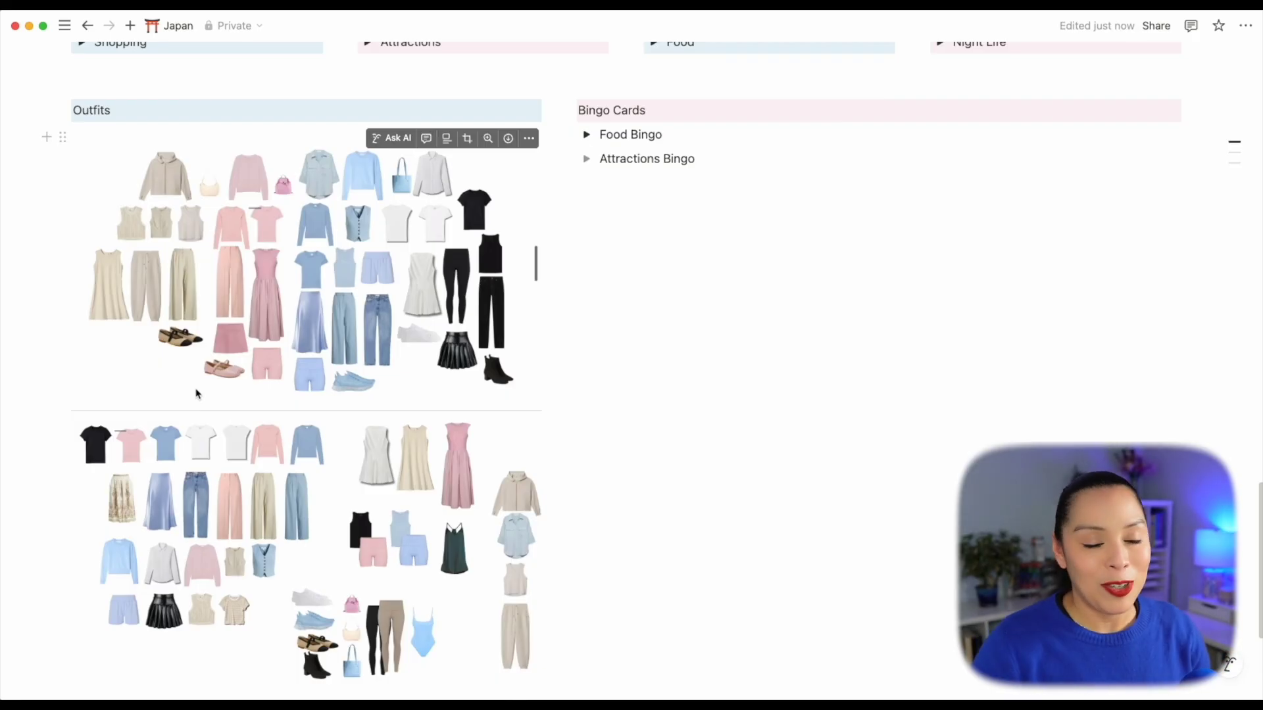
{"action": "scroll", "coordinate": [230, 567], "scroll_direction": "down", "scroll_amount": 2}
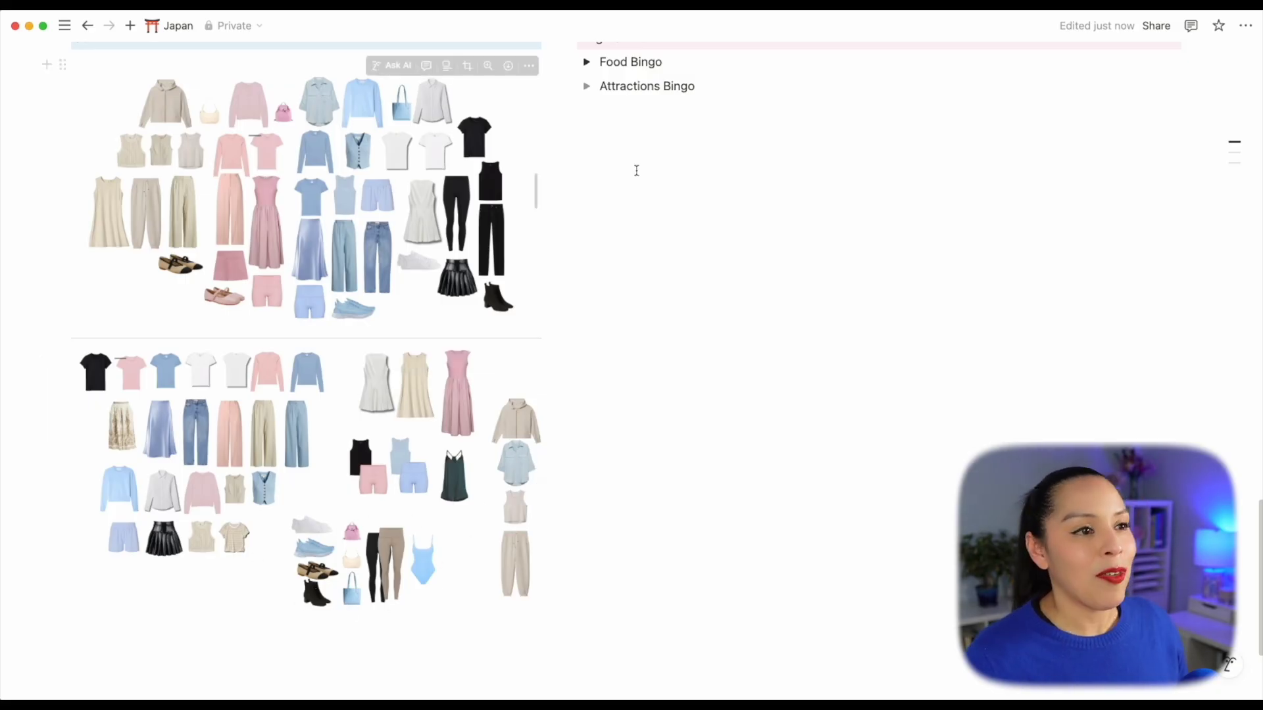
- Look through the Food Bingo picture cards under Bingo Cards and collapse the section again
{"action": "scroll", "coordinate": [689, 225], "scroll_direction": "up", "scroll_amount": 3}
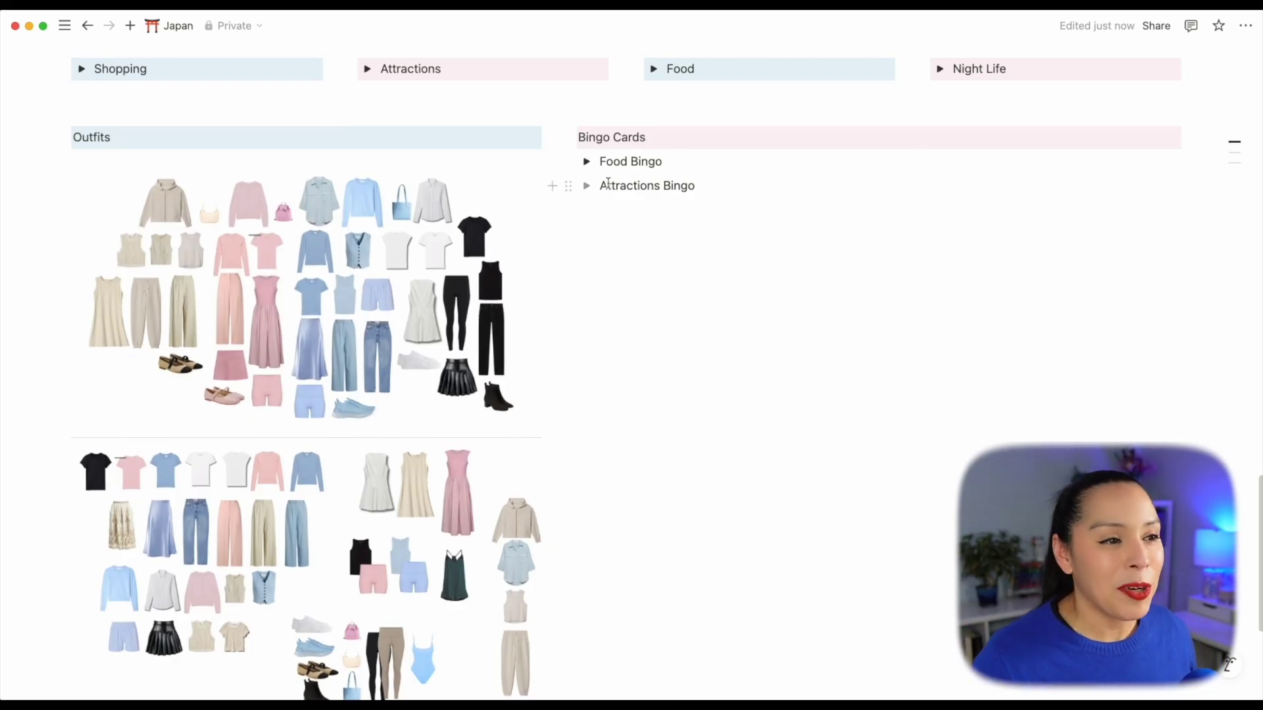
{"action": "left_click", "coordinate": [589, 164]}
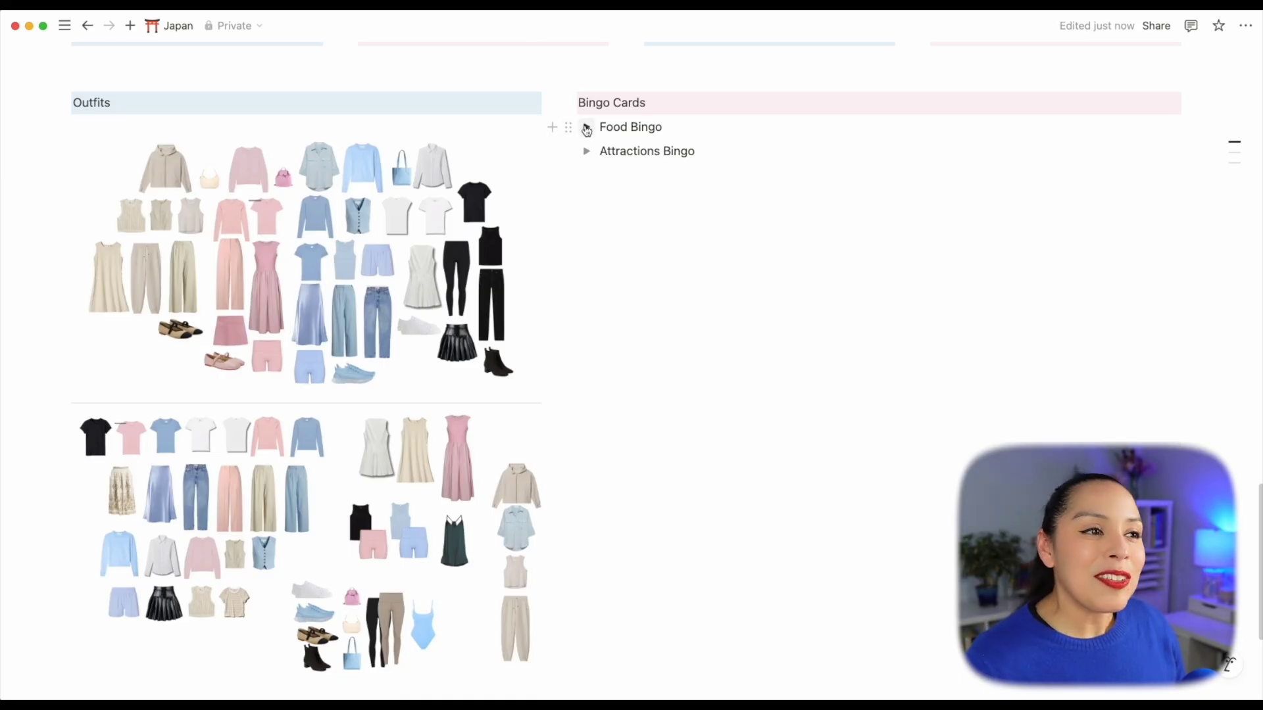
{"action": "left_click", "coordinate": [586, 130]}
{"action": "scroll", "coordinate": [588, 237], "scroll_direction": "down", "scroll_amount": 3}
{"action": "scroll", "coordinate": [588, 238], "scroll_direction": "down", "scroll_amount": 3}
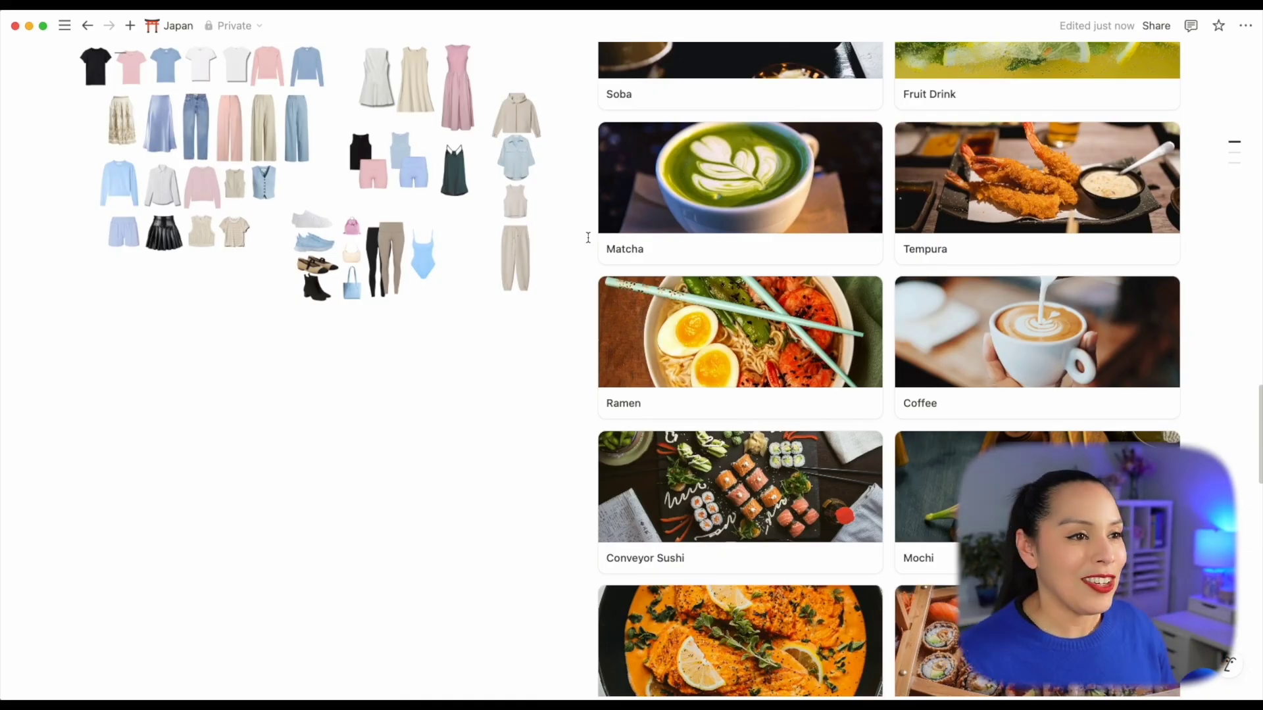
{"action": "scroll", "coordinate": [588, 237], "scroll_direction": "up", "scroll_amount": 6}
{"action": "left_click", "coordinate": [586, 120]}
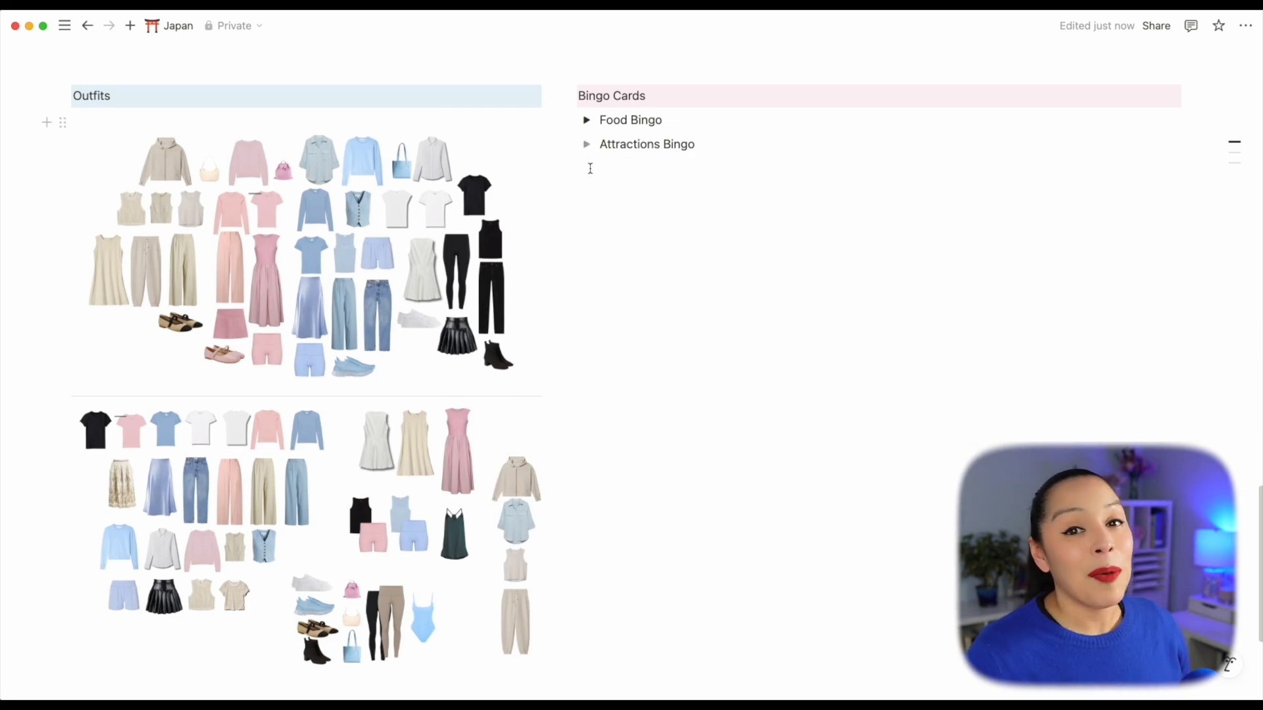
{"action": "scroll", "coordinate": [601, 287], "scroll_direction": "down", "scroll_amount": 1}
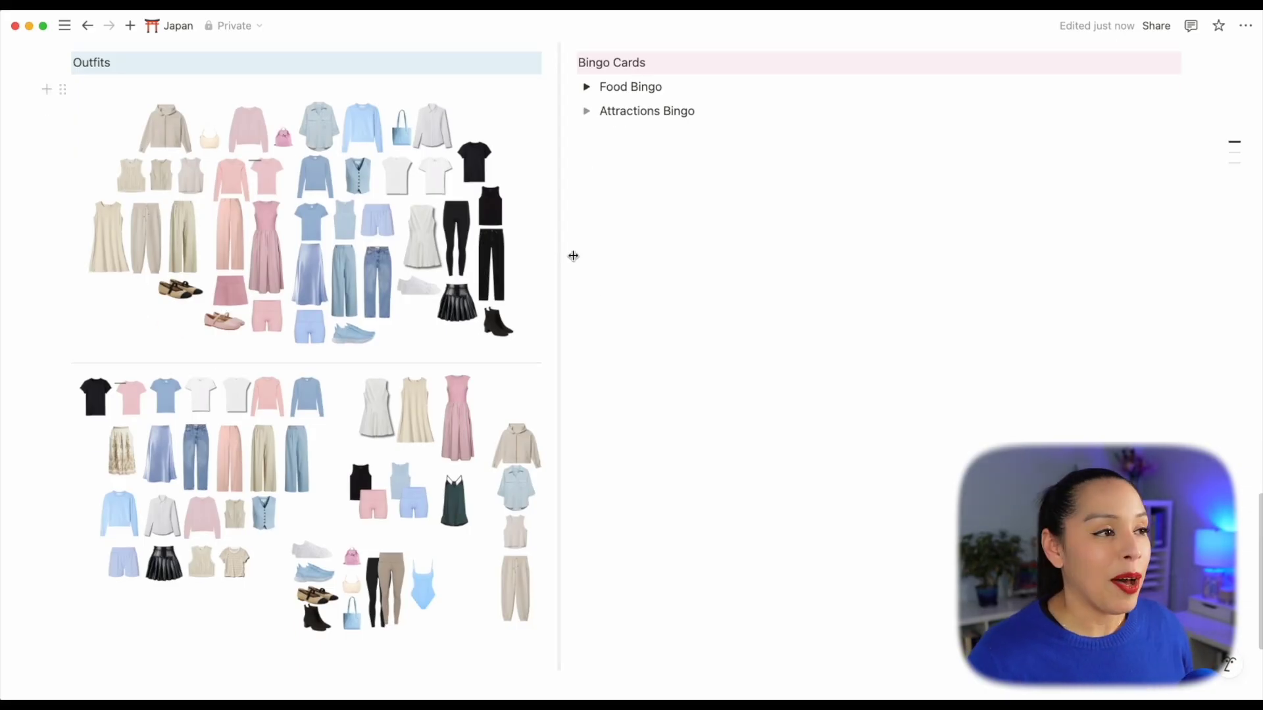
- On the Travel Template (2025) page, open Basic Travel Template (2025) from the Vacation Planner gallery as a full page
{"action": "mouse_move", "coordinate": [71, 37]}
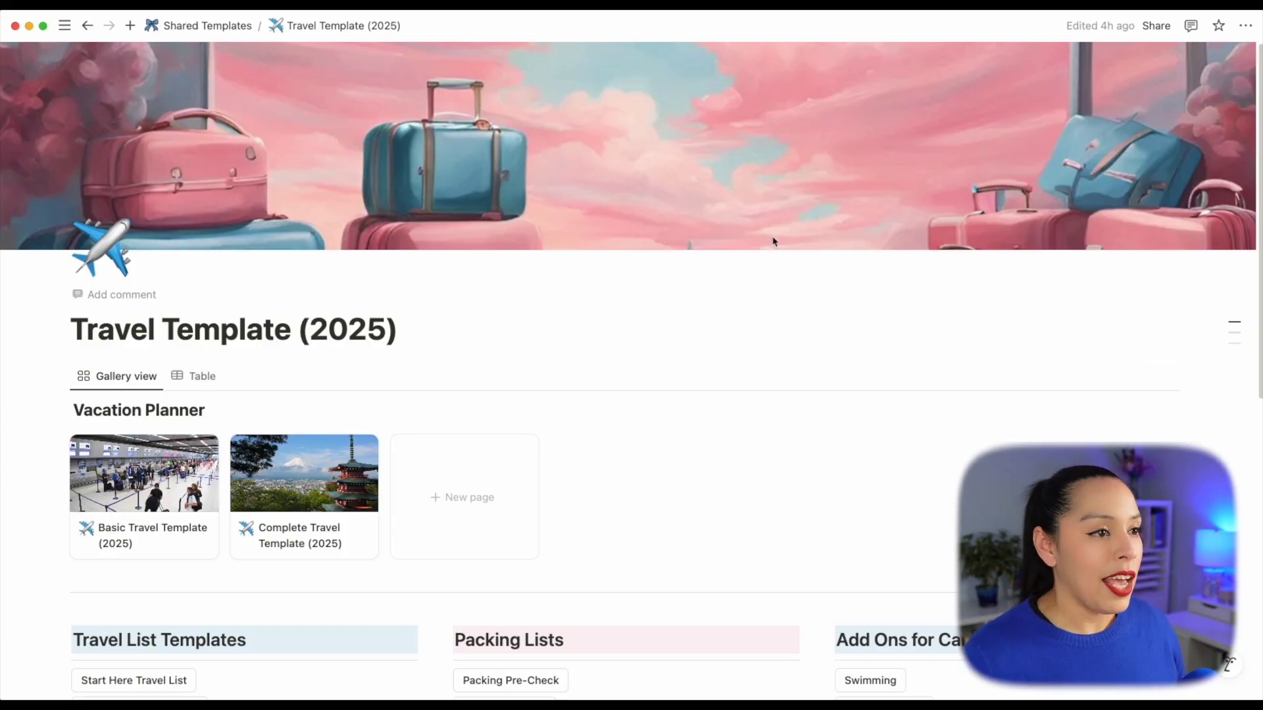
{"action": "scroll", "coordinate": [421, 369], "scroll_direction": "down", "scroll_amount": 3}
{"action": "scroll", "coordinate": [415, 371], "scroll_direction": "down", "scroll_amount": 1}
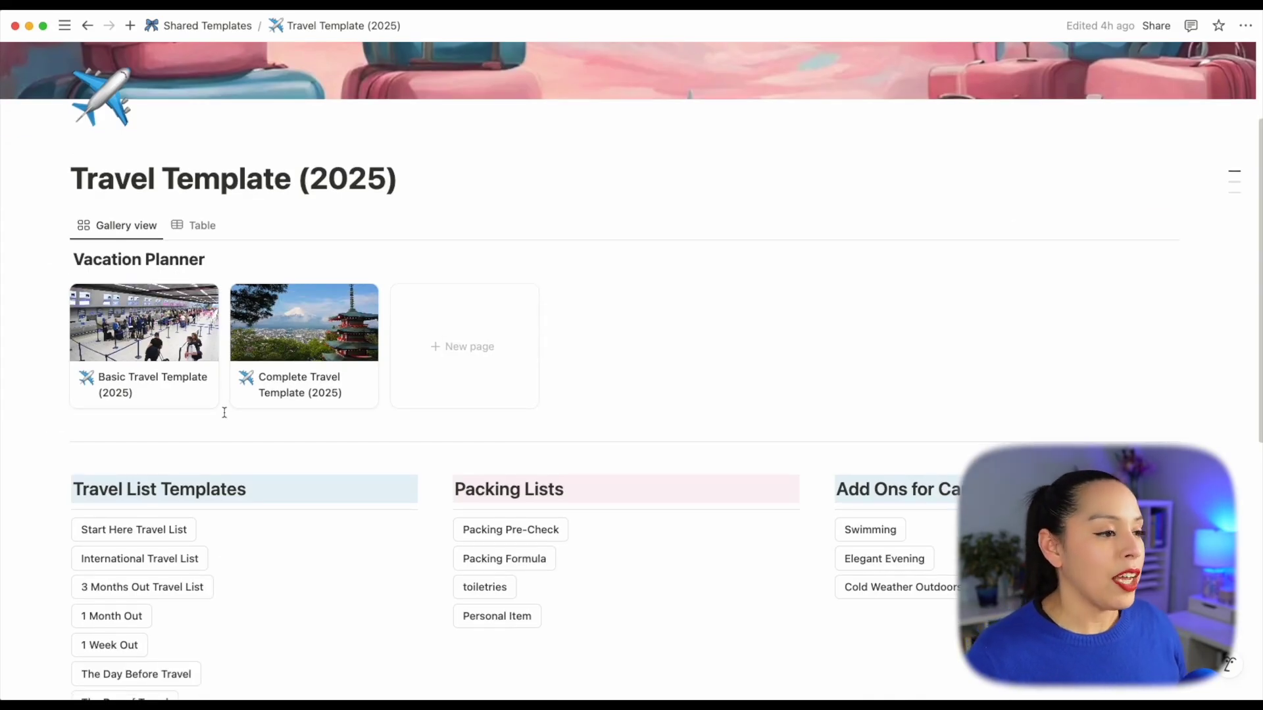
{"action": "mouse_move", "coordinate": [209, 309]}
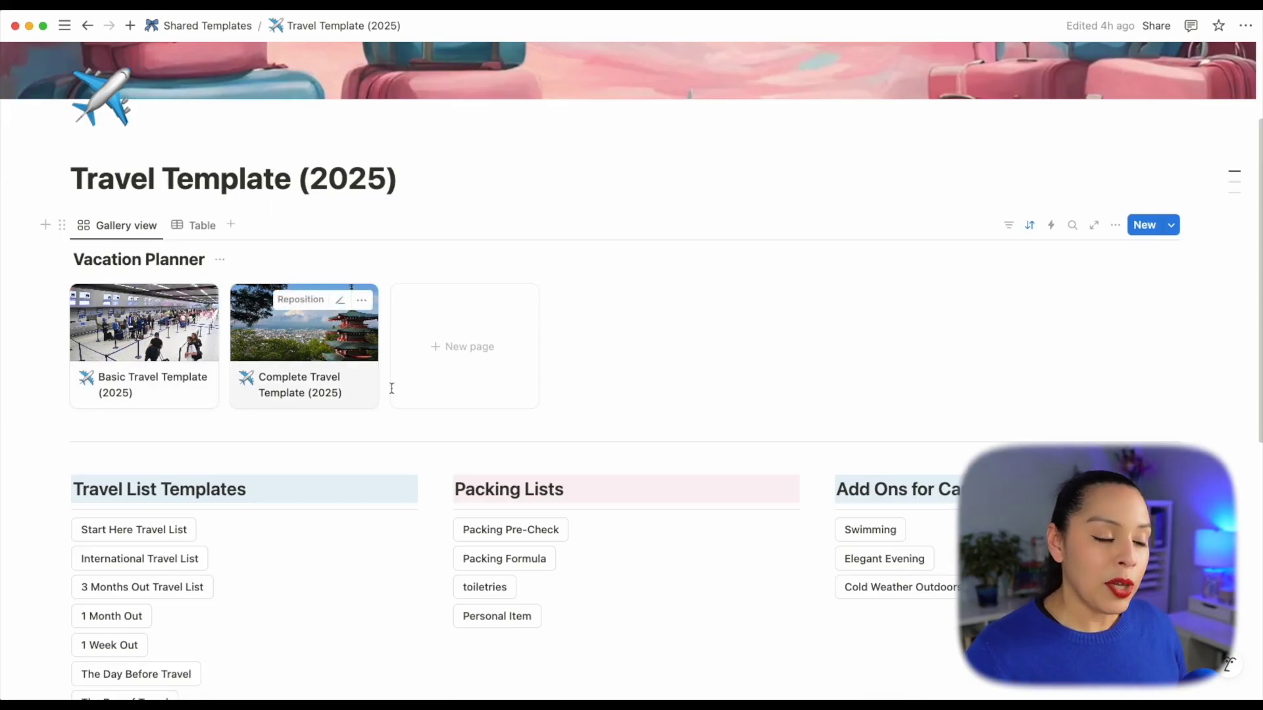
{"action": "left_click", "coordinate": [164, 338]}
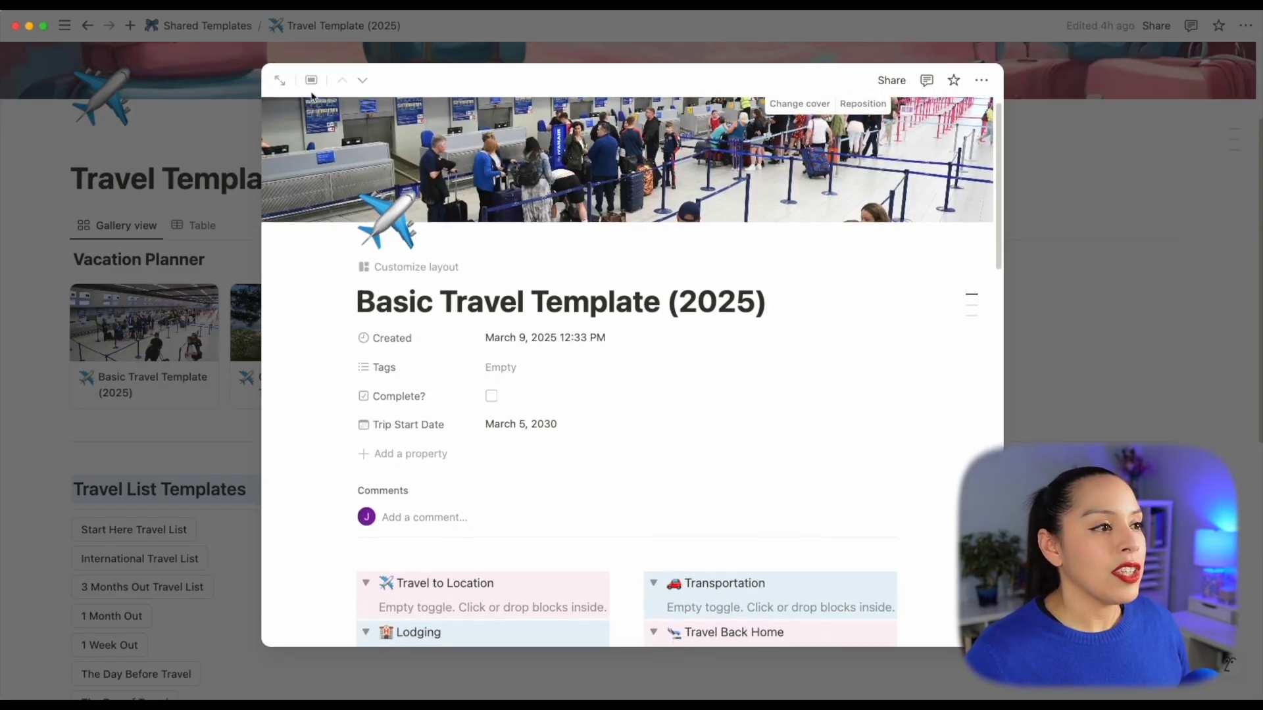
{"action": "left_click", "coordinate": [311, 80]}
{"action": "left_click", "coordinate": [305, 147]}
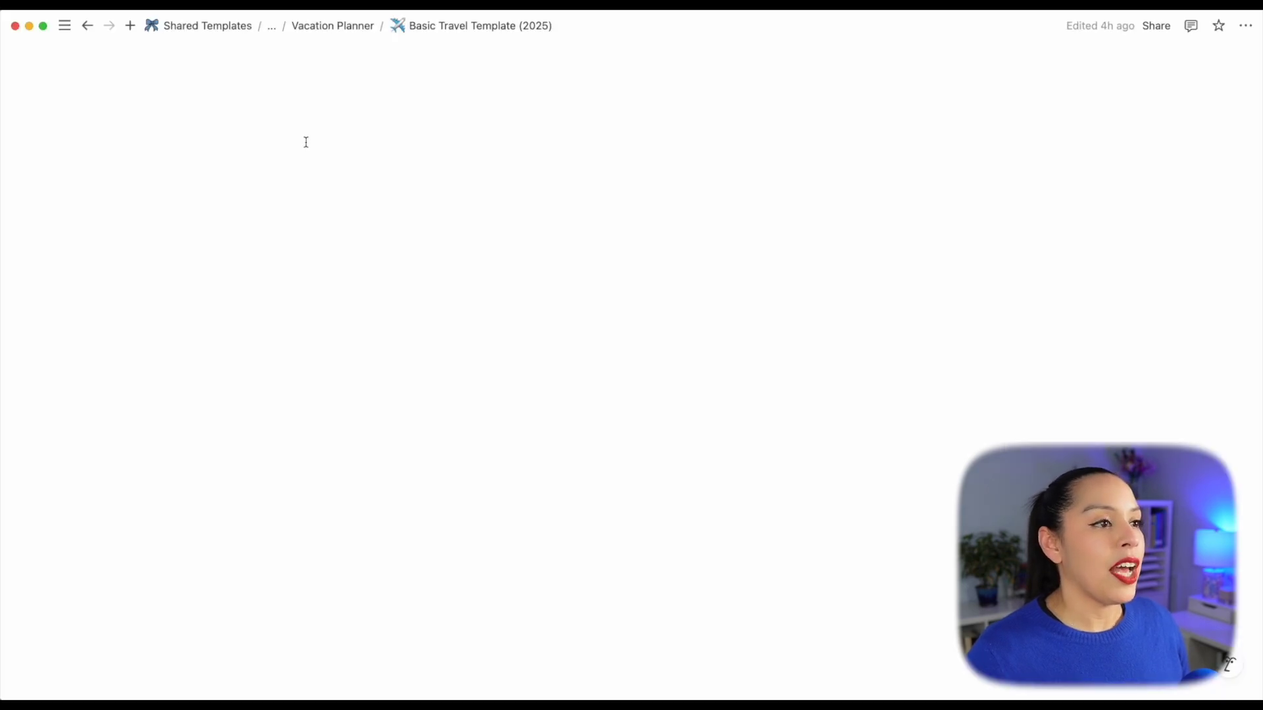
- Collapse the empty Travel to Location, Lodging, Transportation and Travel Back Home sections
{"action": "scroll", "coordinate": [530, 394], "scroll_direction": "down", "scroll_amount": 5}
{"action": "left_click", "coordinate": [82, 270]}
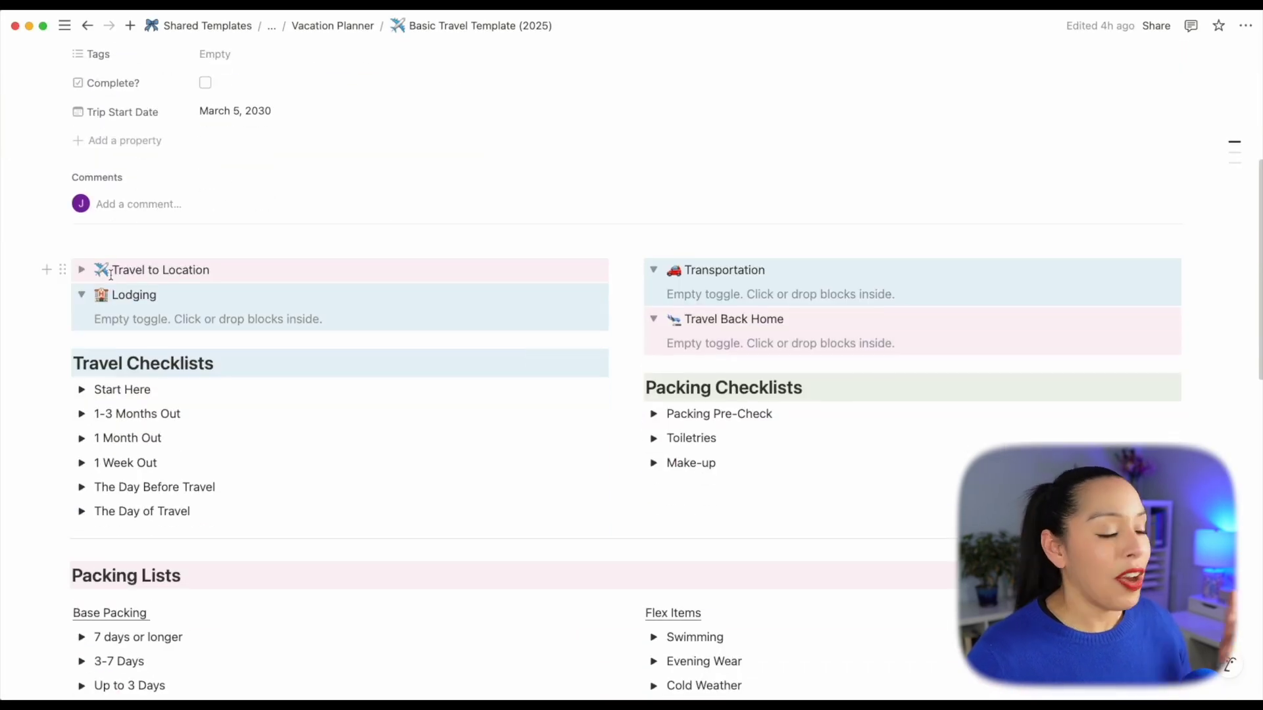
{"action": "left_click", "coordinate": [82, 294]}
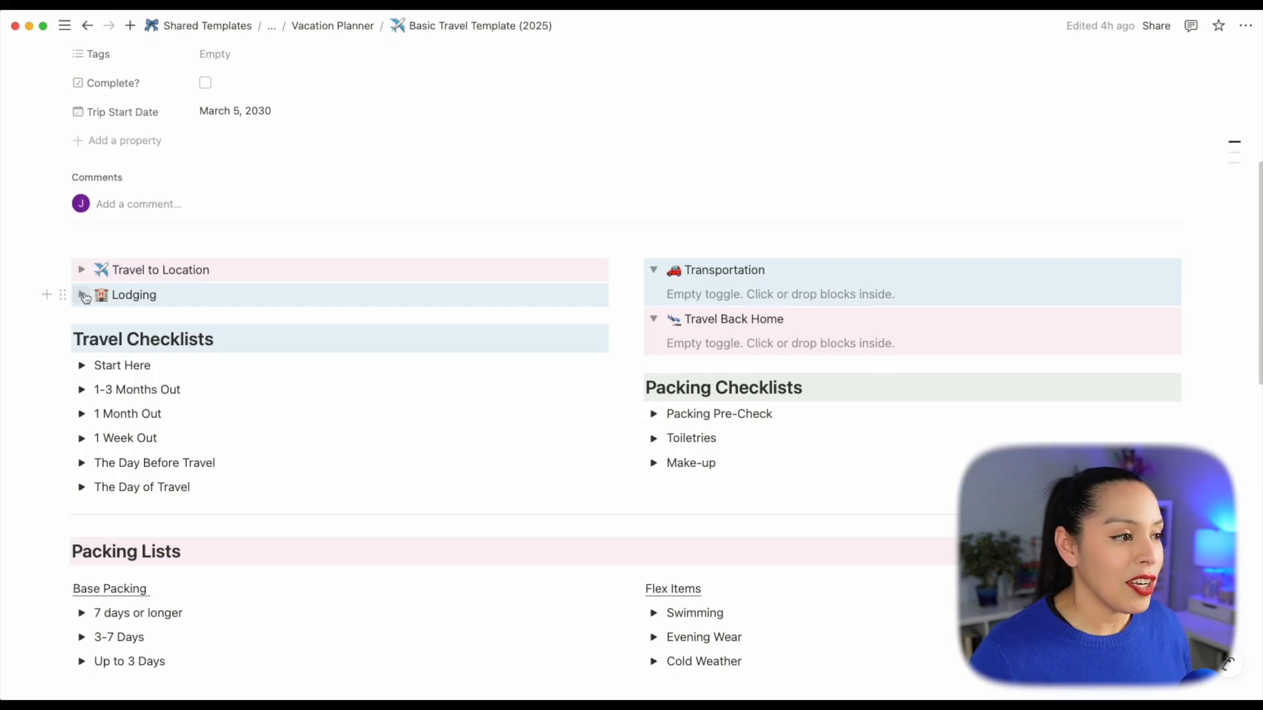
{"action": "left_click", "coordinate": [654, 274]}
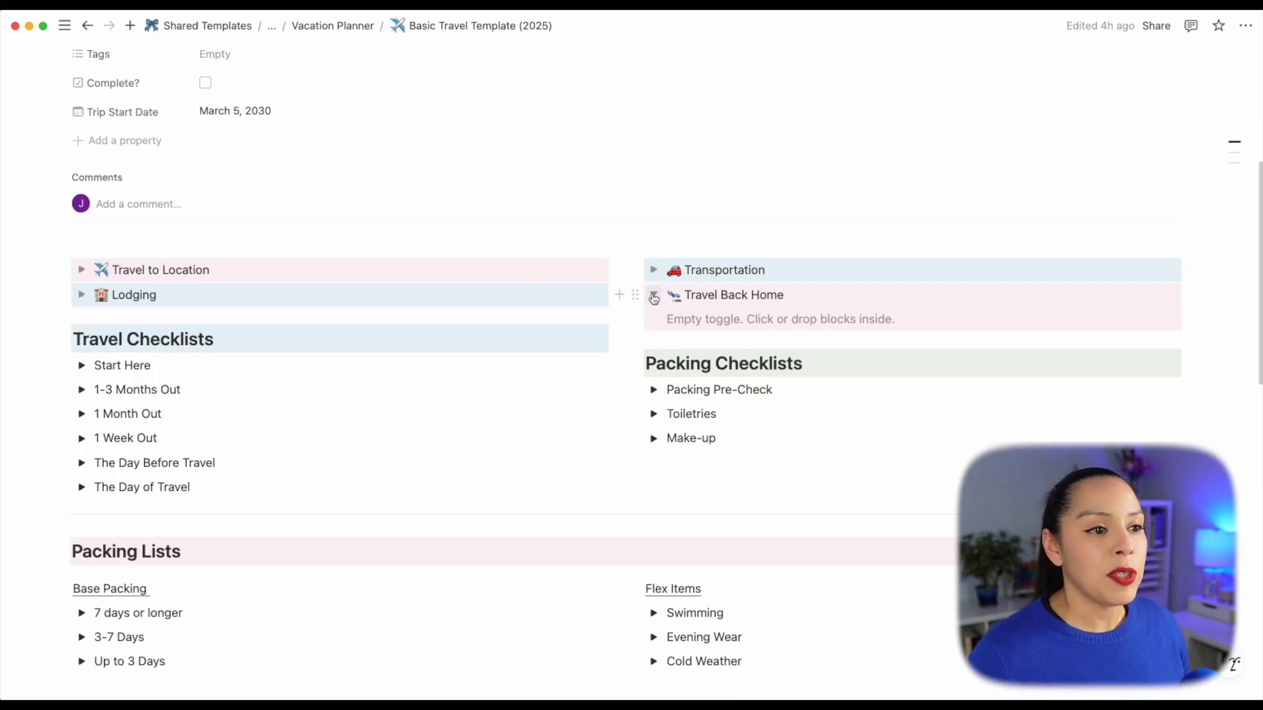
{"action": "left_click", "coordinate": [654, 295]}
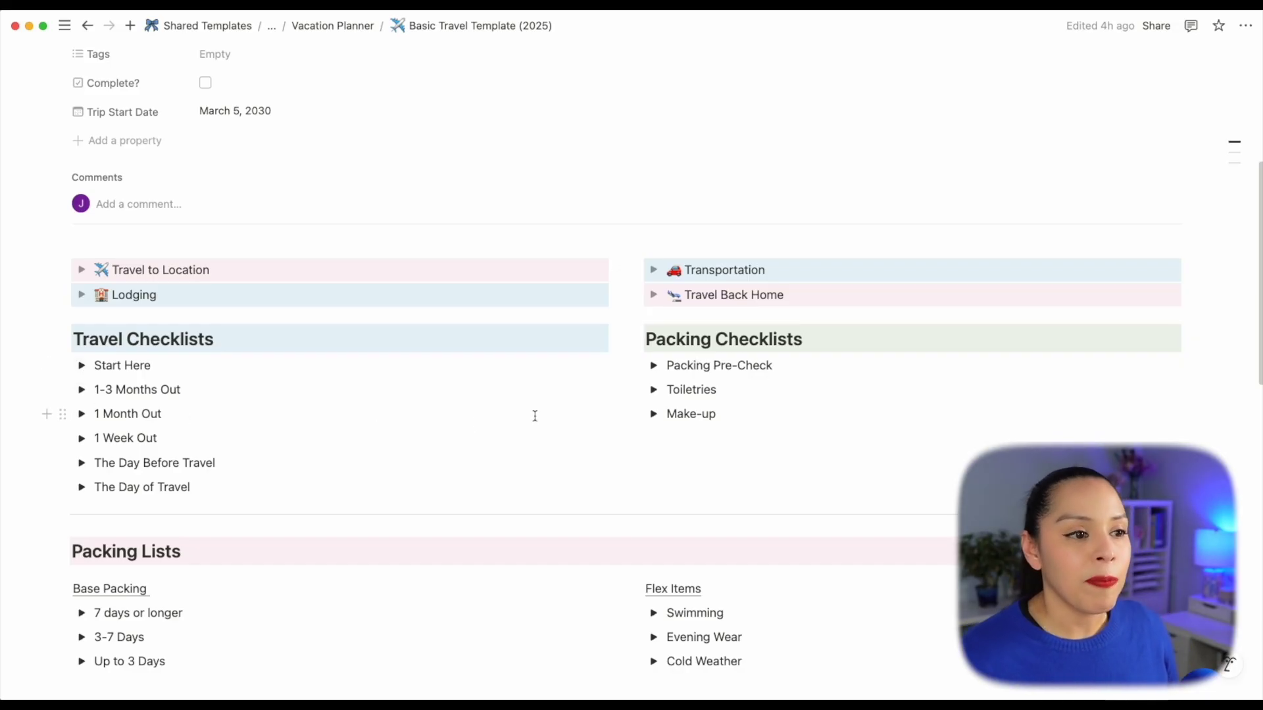
- Review the Packing Pre-Check, Swimming and Evening Wear lists, collapsing each one, and look over the calendar below them
{"action": "left_click", "coordinate": [654, 367]}
{"action": "left_click", "coordinate": [654, 366]}
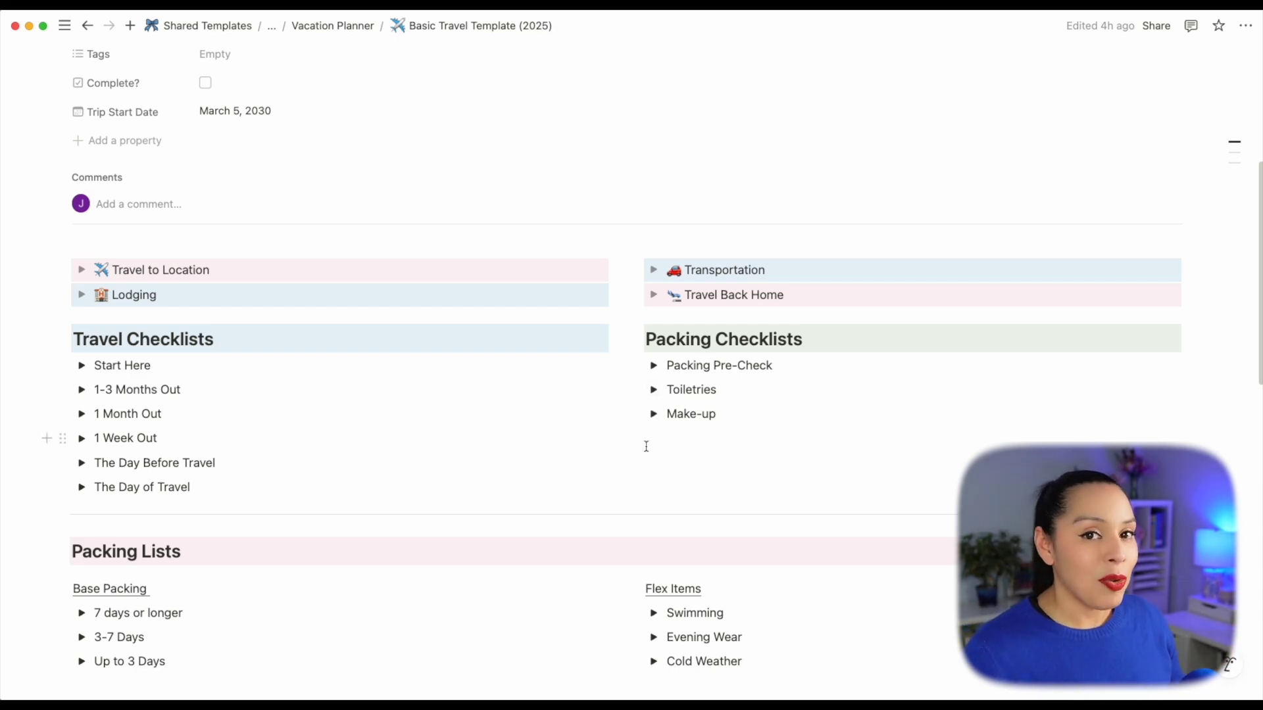
{"action": "scroll", "coordinate": [647, 446], "scroll_direction": "down", "scroll_amount": 3}
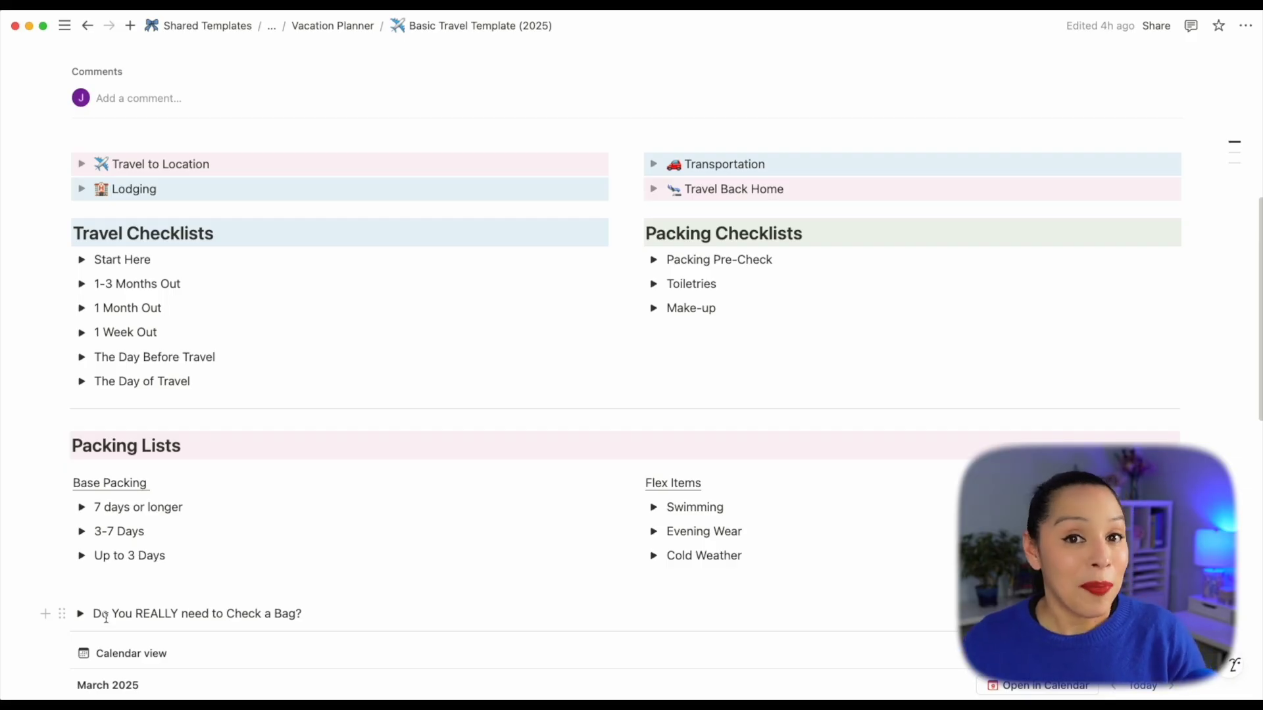
{"action": "left_click", "coordinate": [654, 508]}
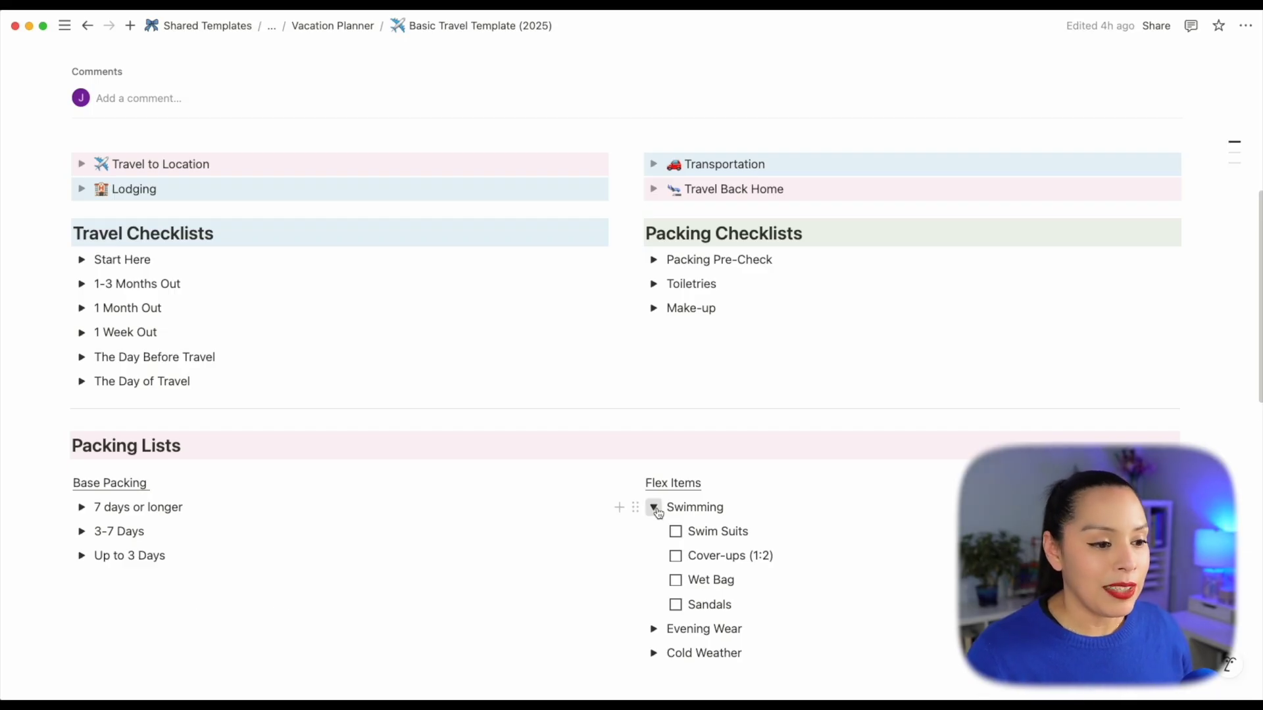
{"action": "left_click", "coordinate": [654, 508]}
{"action": "left_click", "coordinate": [654, 532]}
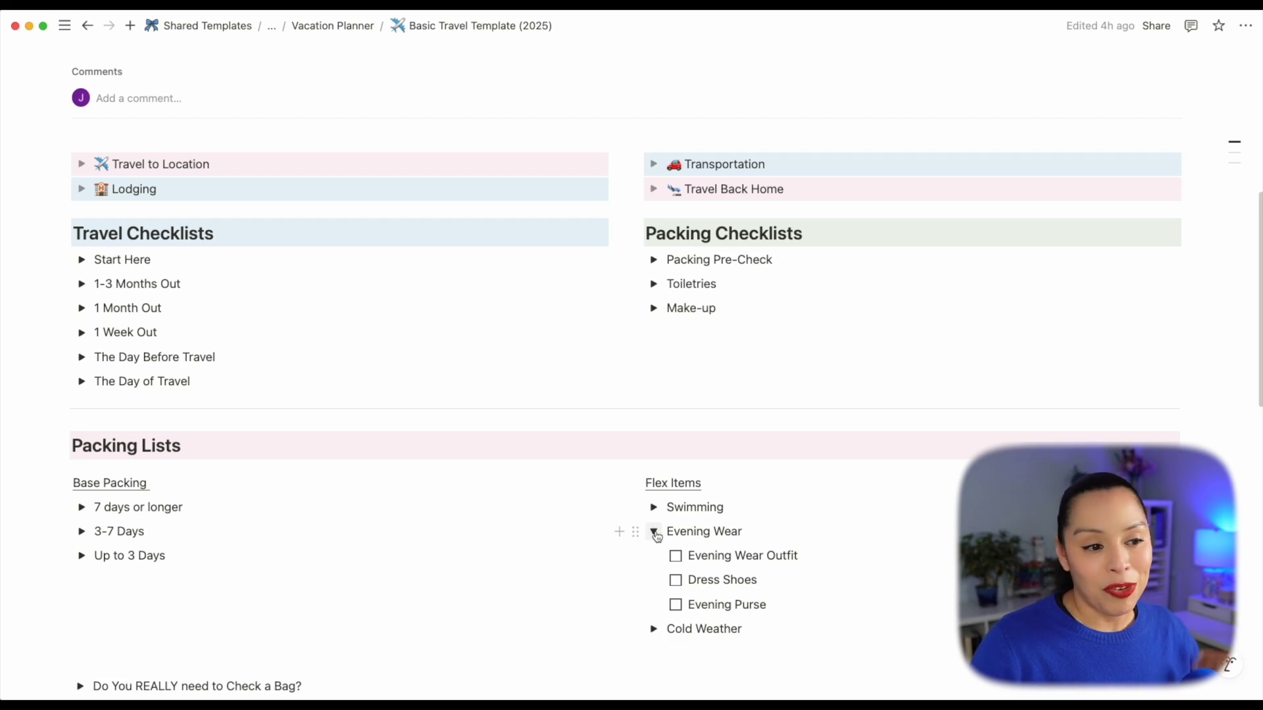
{"action": "left_click", "coordinate": [655, 532]}
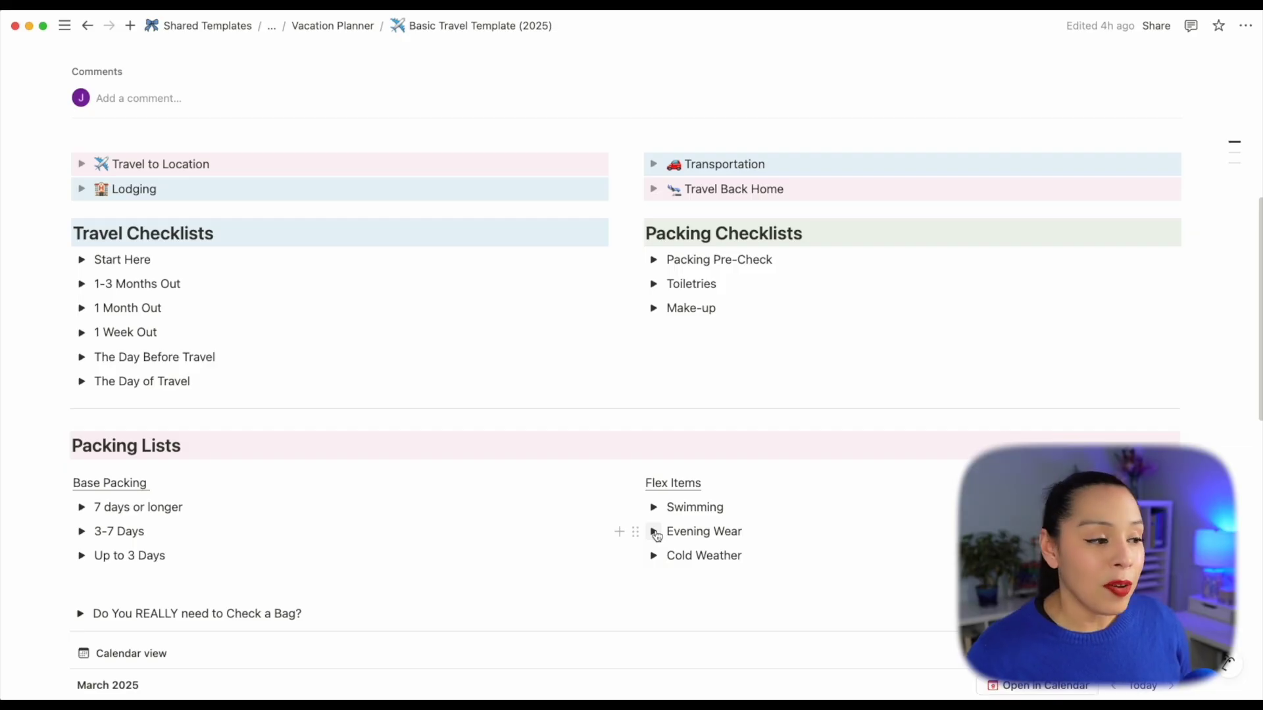
{"action": "scroll", "coordinate": [913, 577], "scroll_direction": "down", "scroll_amount": 10}
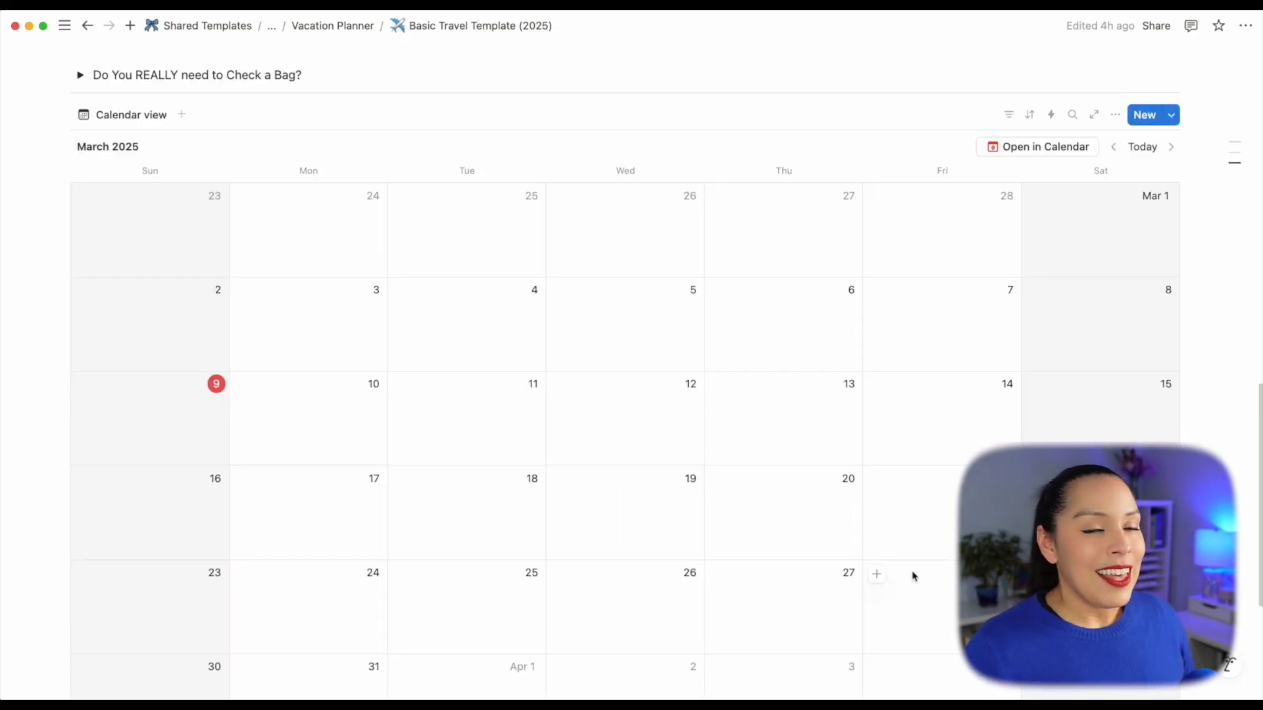
{"action": "scroll", "coordinate": [906, 576], "scroll_direction": "down", "scroll_amount": 3}
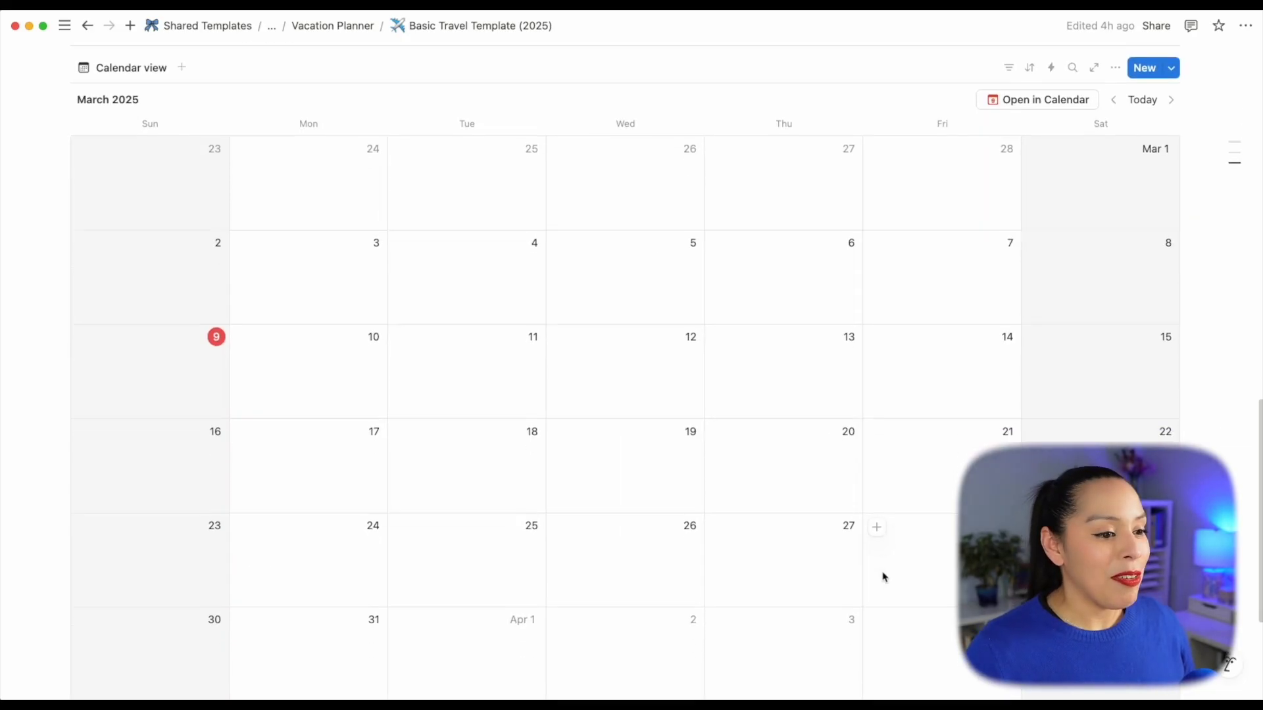
- Return to the Vacation Planner and open Complete Travel Template (2025) as a full page
{"action": "left_click", "coordinate": [339, 25]}
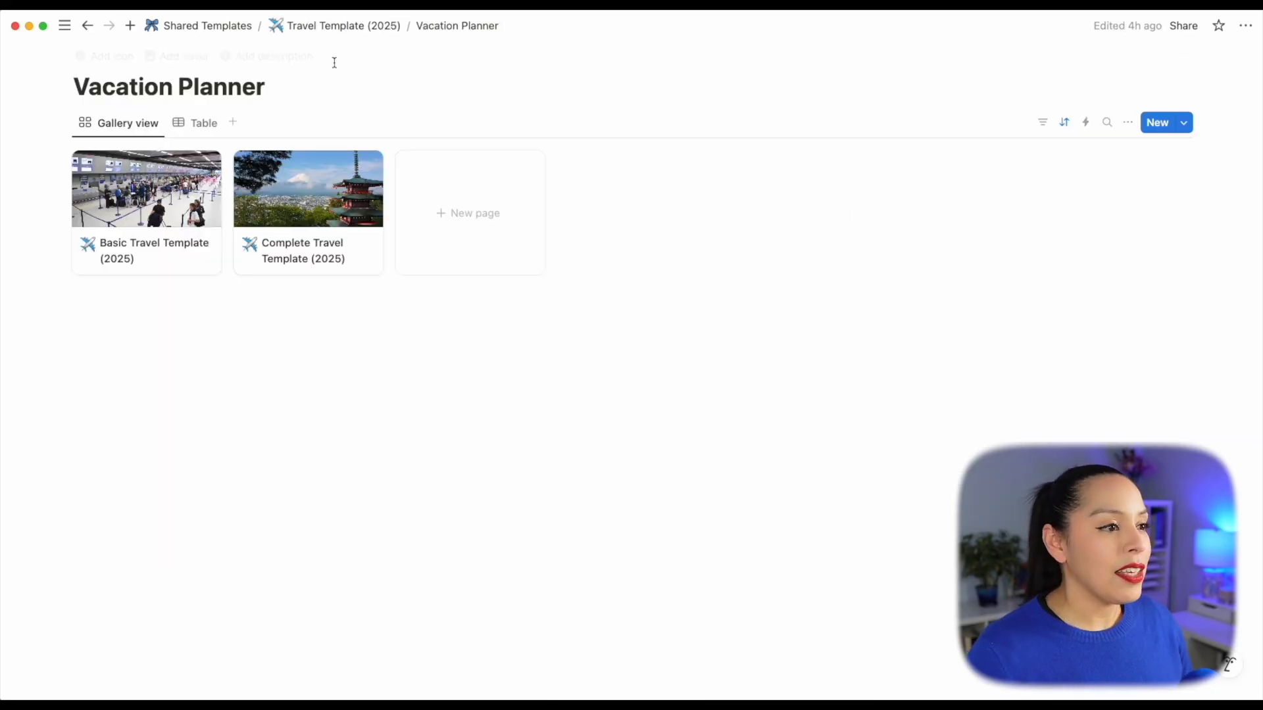
{"action": "left_click", "coordinate": [325, 220]}
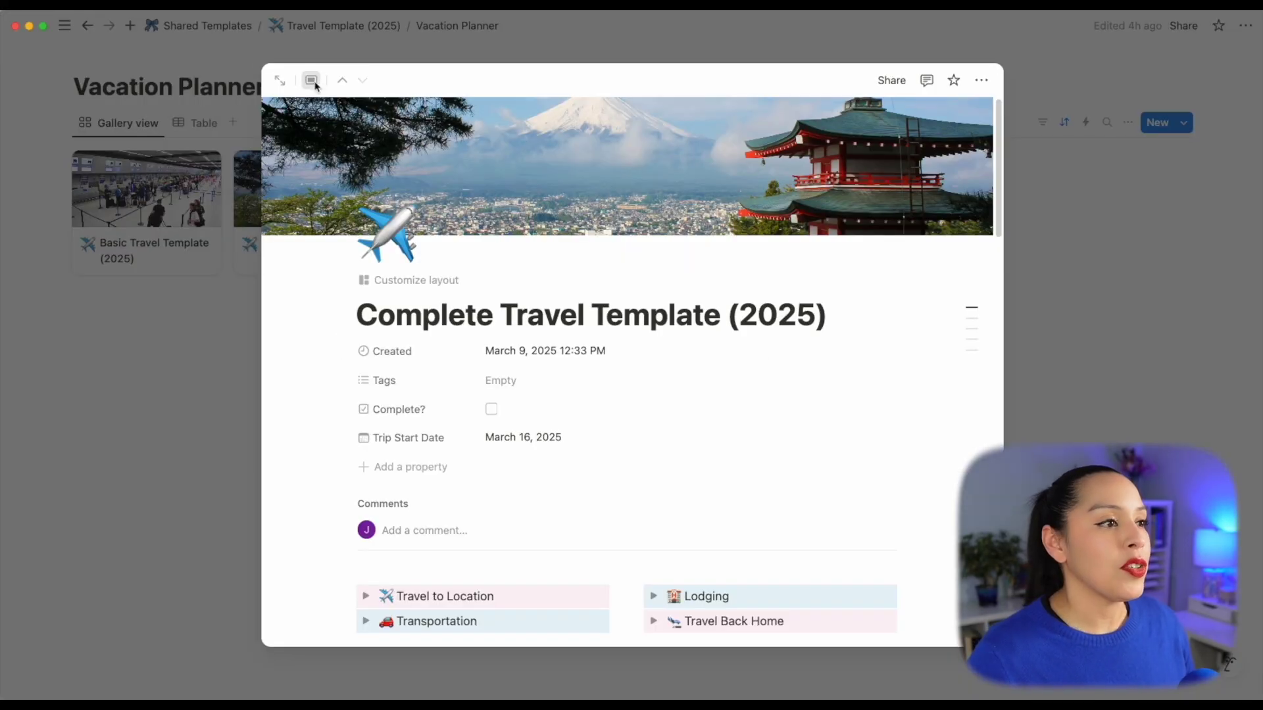
{"action": "left_click", "coordinate": [313, 81]}
{"action": "left_click", "coordinate": [304, 150]}
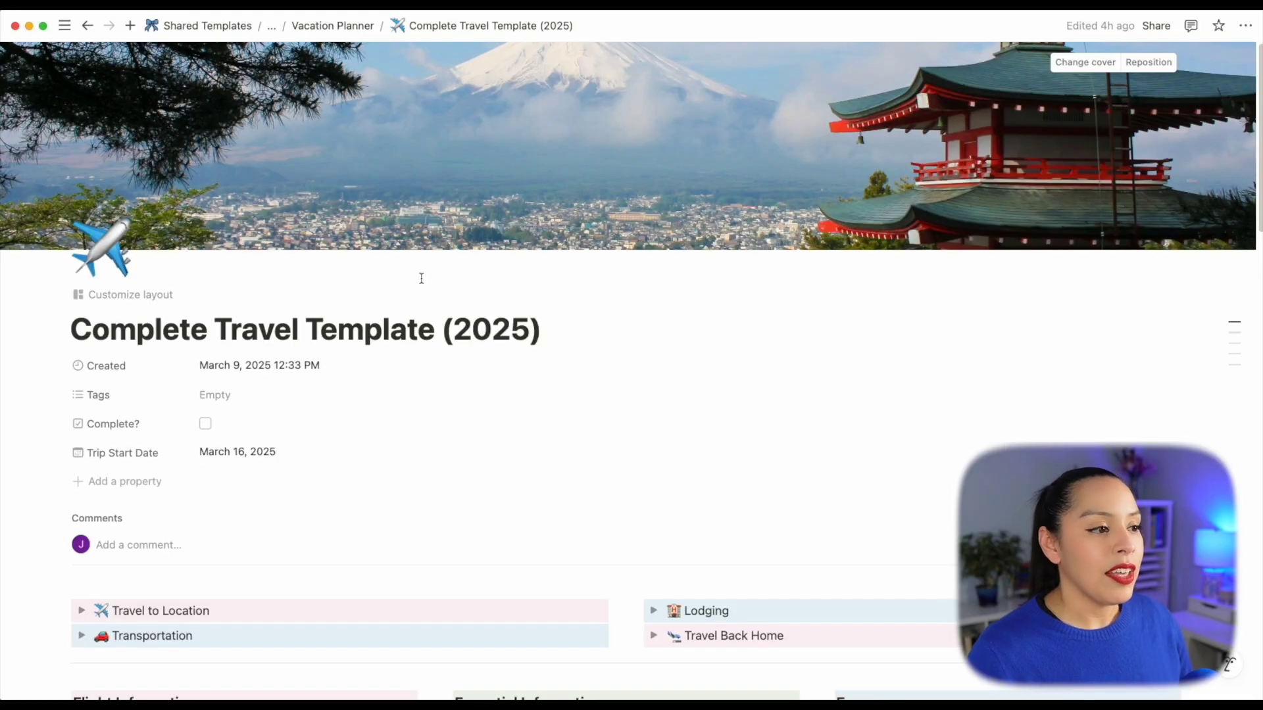
- Look over the template's properties and trip sections, and view the Flight 1 fields under Flight Information before collapsing them
{"action": "scroll", "coordinate": [540, 451], "scroll_direction": "down", "scroll_amount": 2}
{"action": "scroll", "coordinate": [520, 454], "scroll_direction": "down", "scroll_amount": 2}
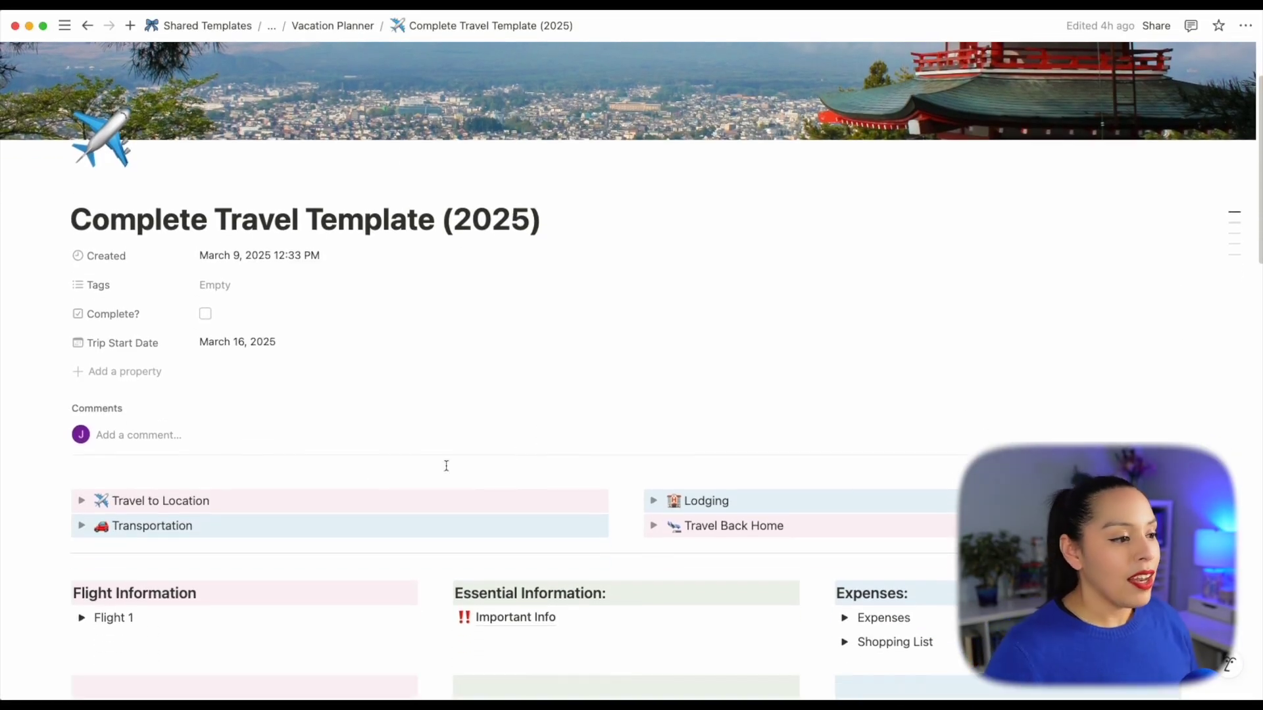
{"action": "scroll", "coordinate": [361, 536], "scroll_direction": "down", "scroll_amount": 2}
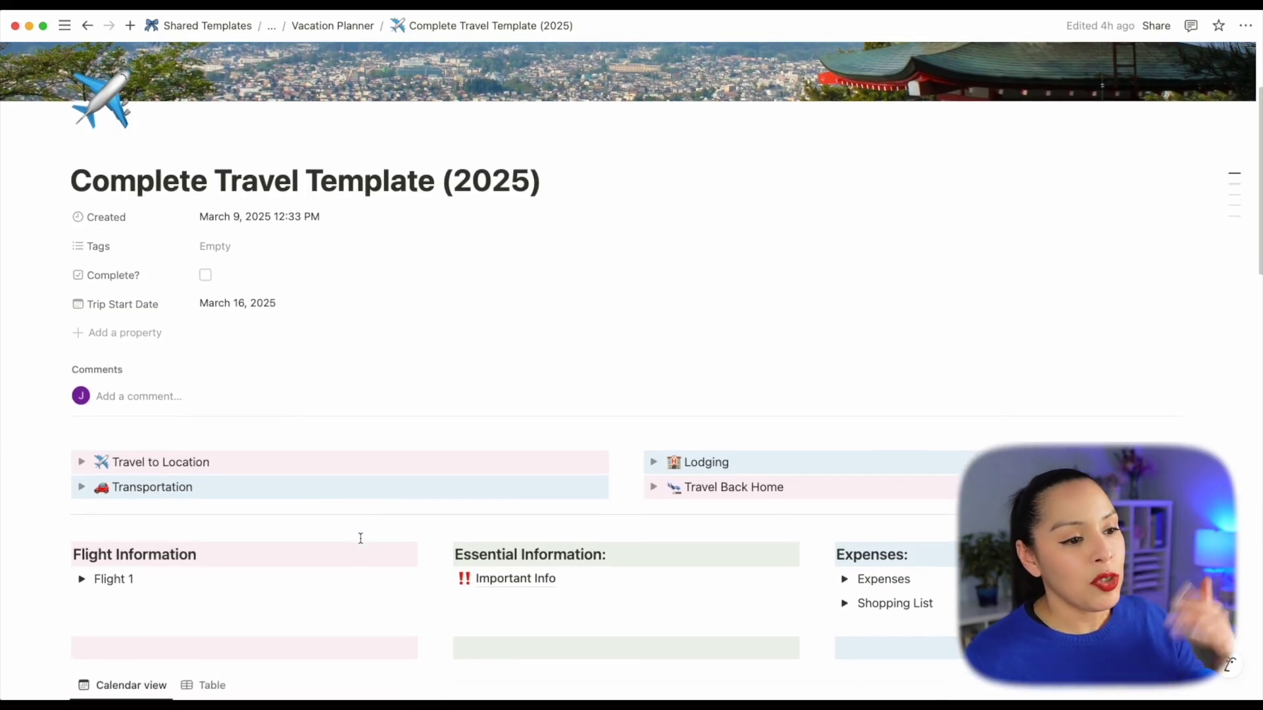
{"action": "scroll", "coordinate": [360, 538], "scroll_direction": "down", "scroll_amount": 3}
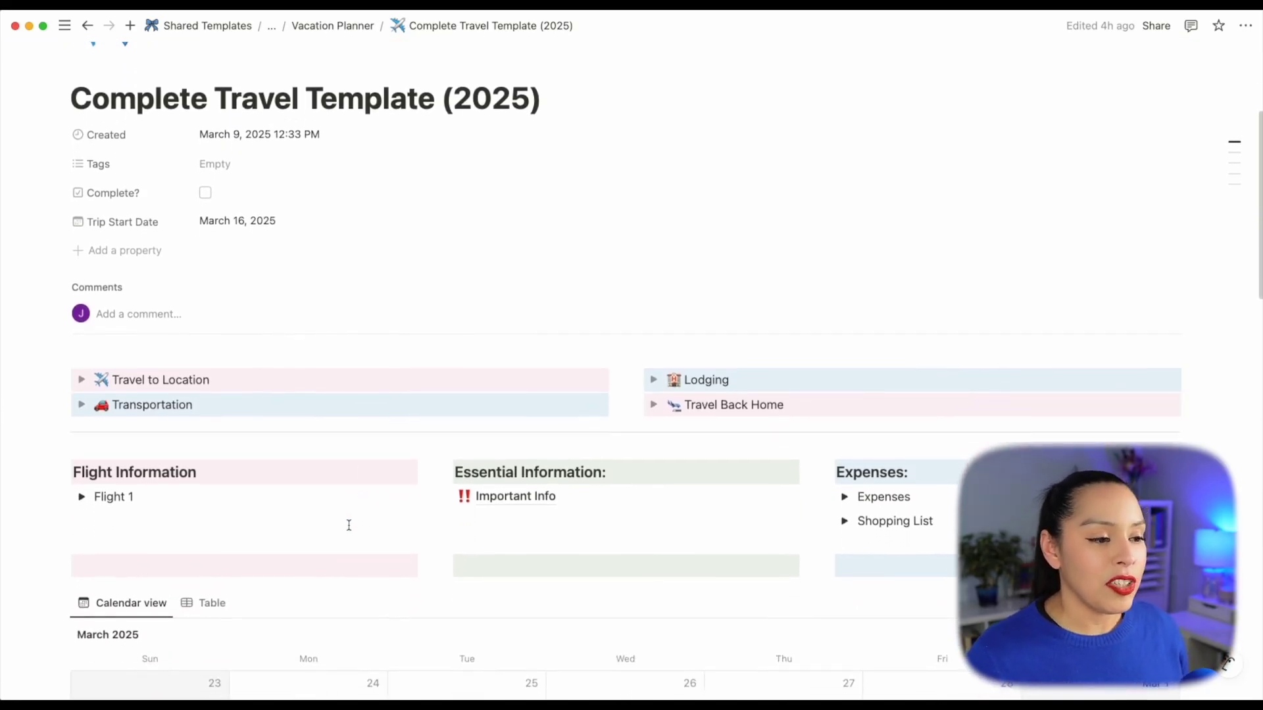
{"action": "scroll", "coordinate": [349, 526], "scroll_direction": "down", "scroll_amount": 2}
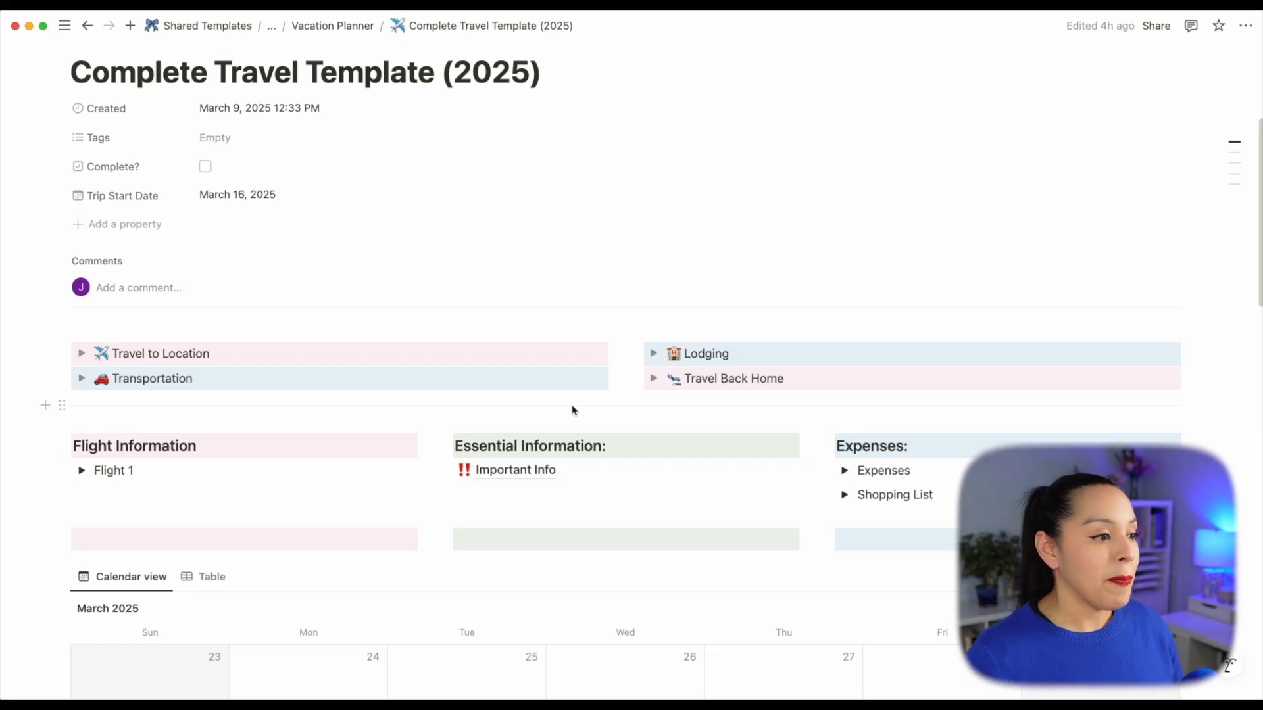
{"action": "scroll", "coordinate": [241, 441], "scroll_direction": "down", "scroll_amount": 4}
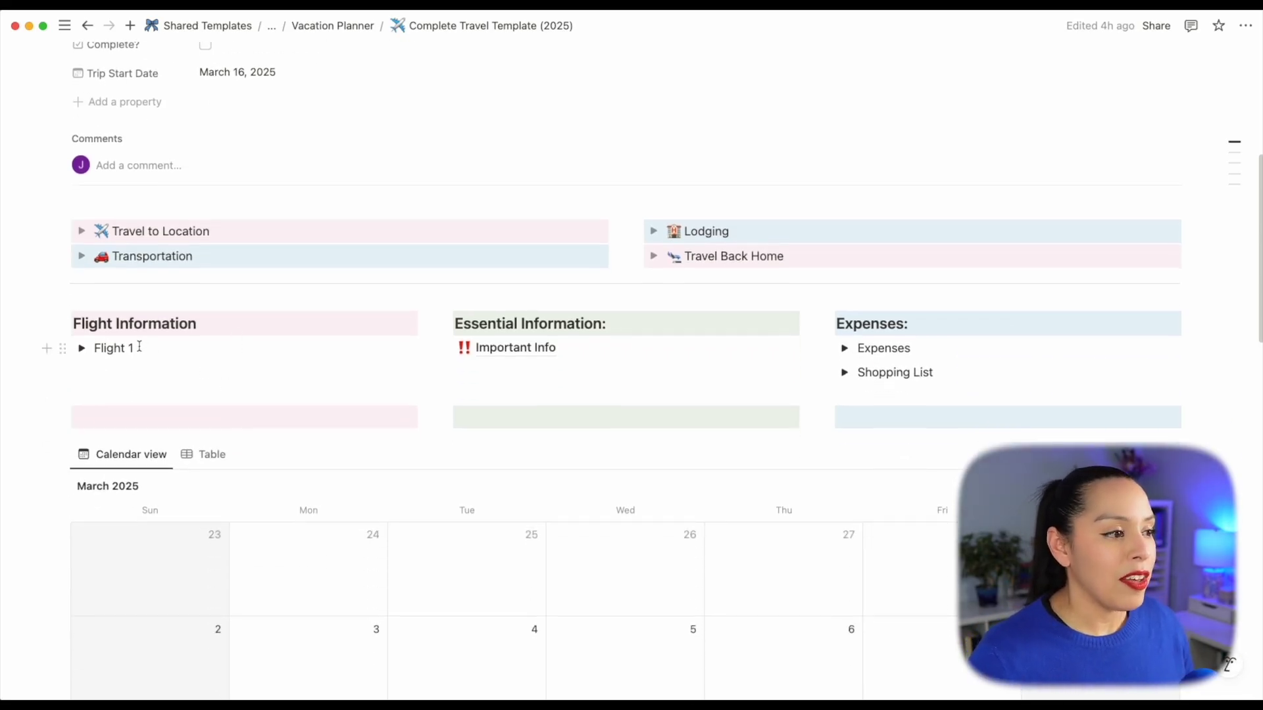
{"action": "left_click", "coordinate": [81, 348]}
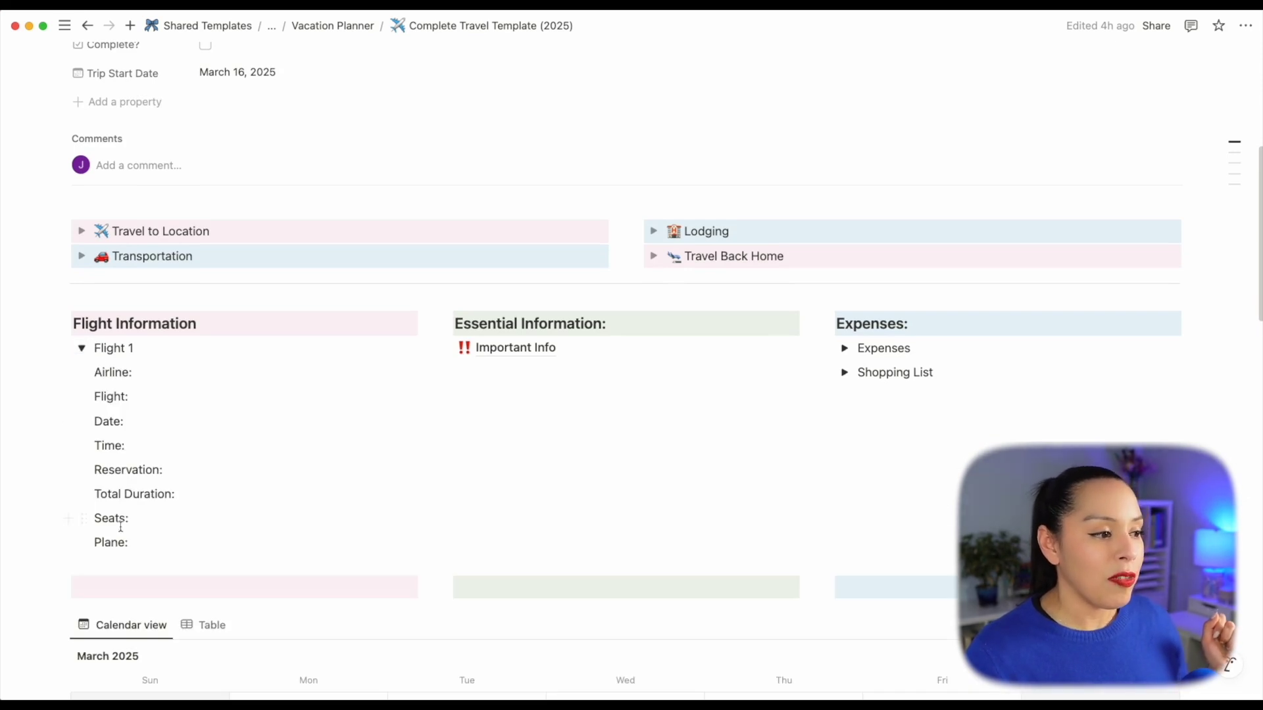
{"action": "left_click", "coordinate": [82, 352]}
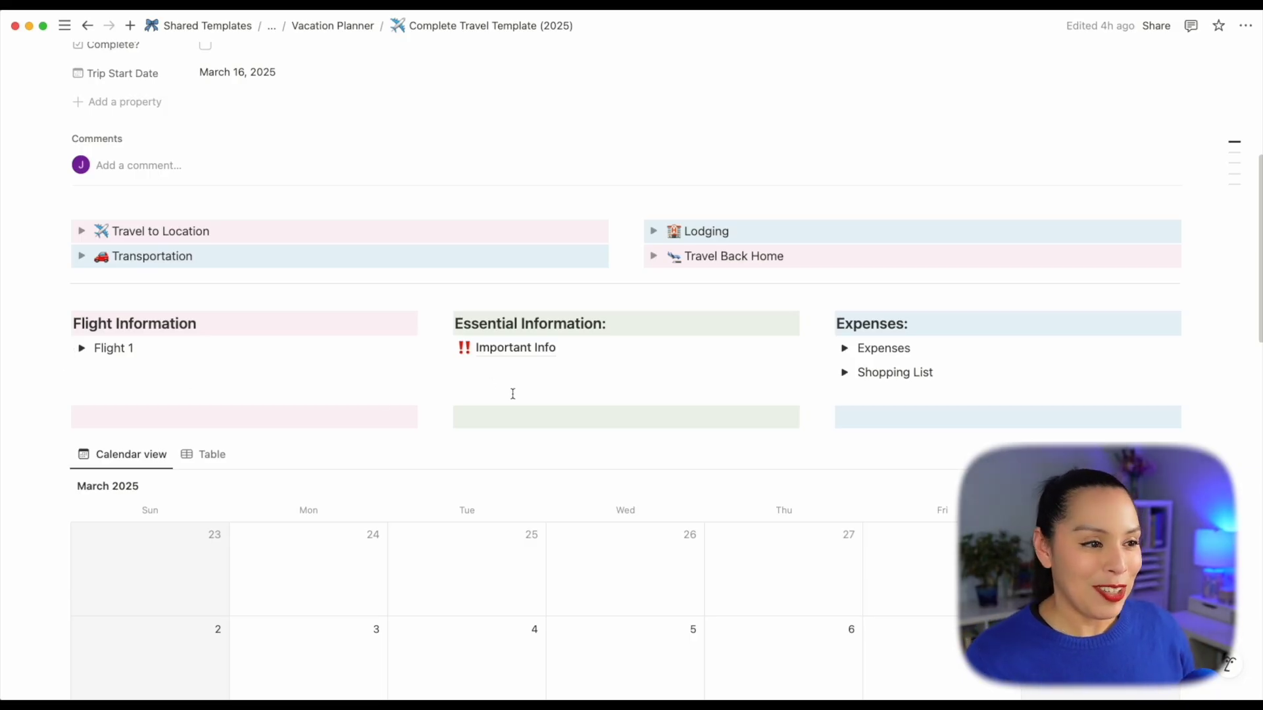
- View the Expenses table and the Shopping List in turn, collapsing each one again
{"action": "left_click", "coordinate": [845, 348]}
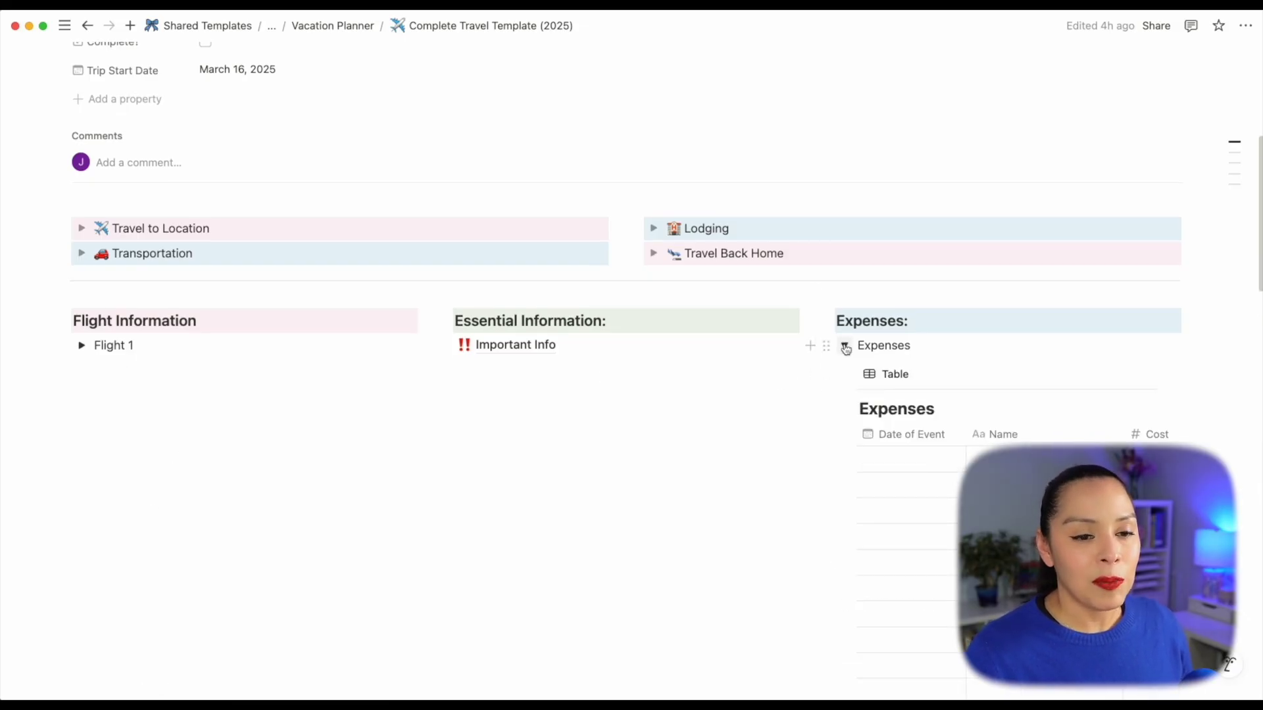
{"action": "left_click", "coordinate": [845, 348]}
{"action": "left_click", "coordinate": [845, 371]}
{"action": "left_click", "coordinate": [846, 372]}
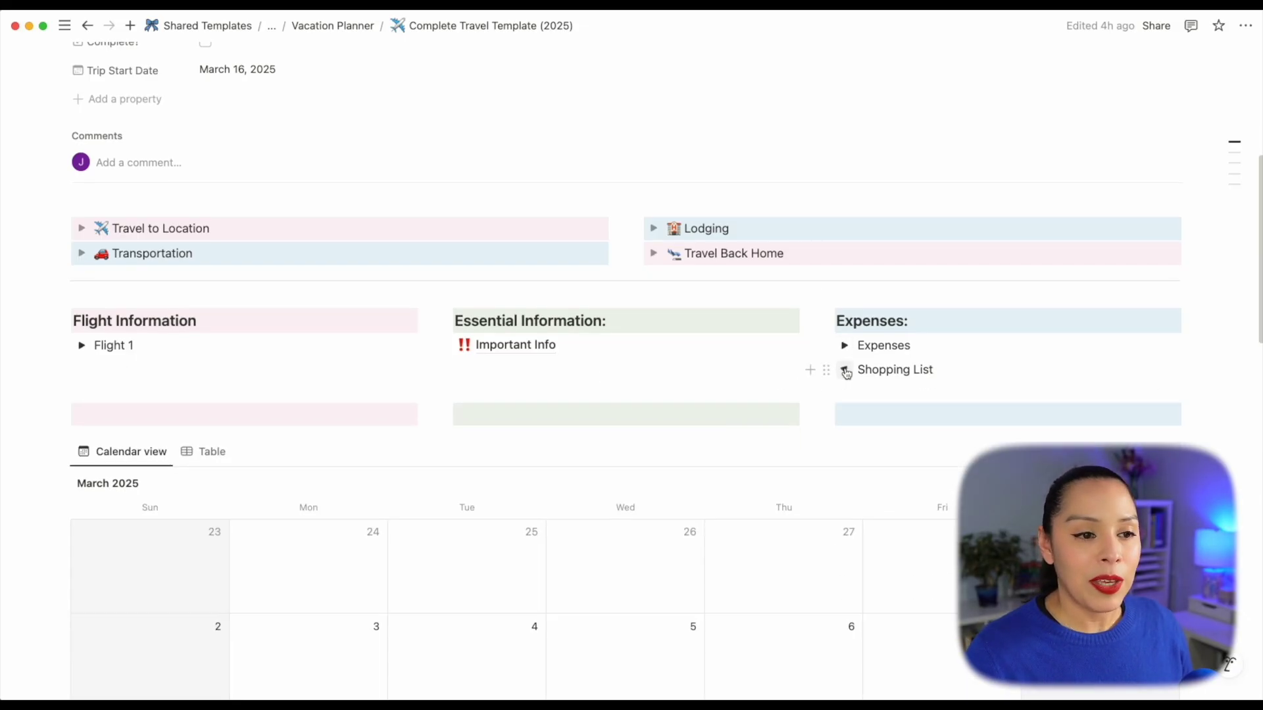
- Look over the Prepping Lists and Packing Lists below the calendar, and briefly expand and collapse Prep Videos
{"action": "scroll", "coordinate": [819, 383], "scroll_direction": "down", "scroll_amount": 7}
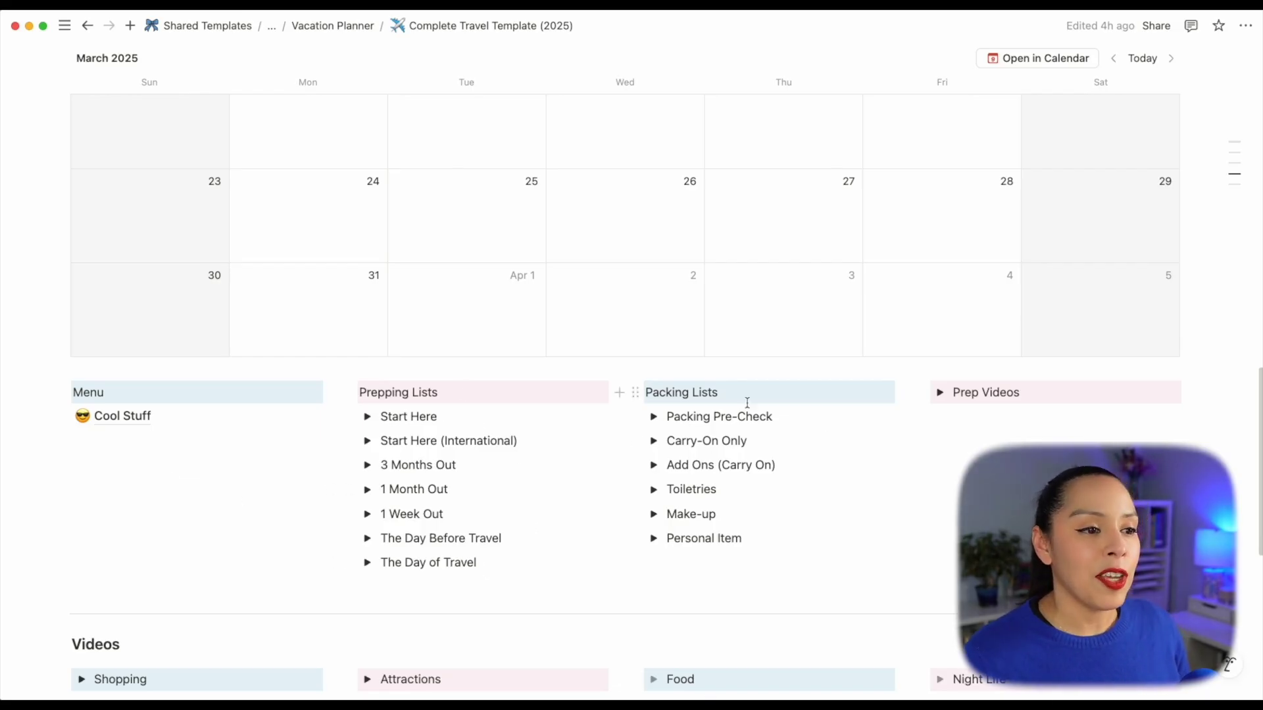
{"action": "left_click", "coordinate": [944, 397]}
{"action": "left_click", "coordinate": [940, 395]}
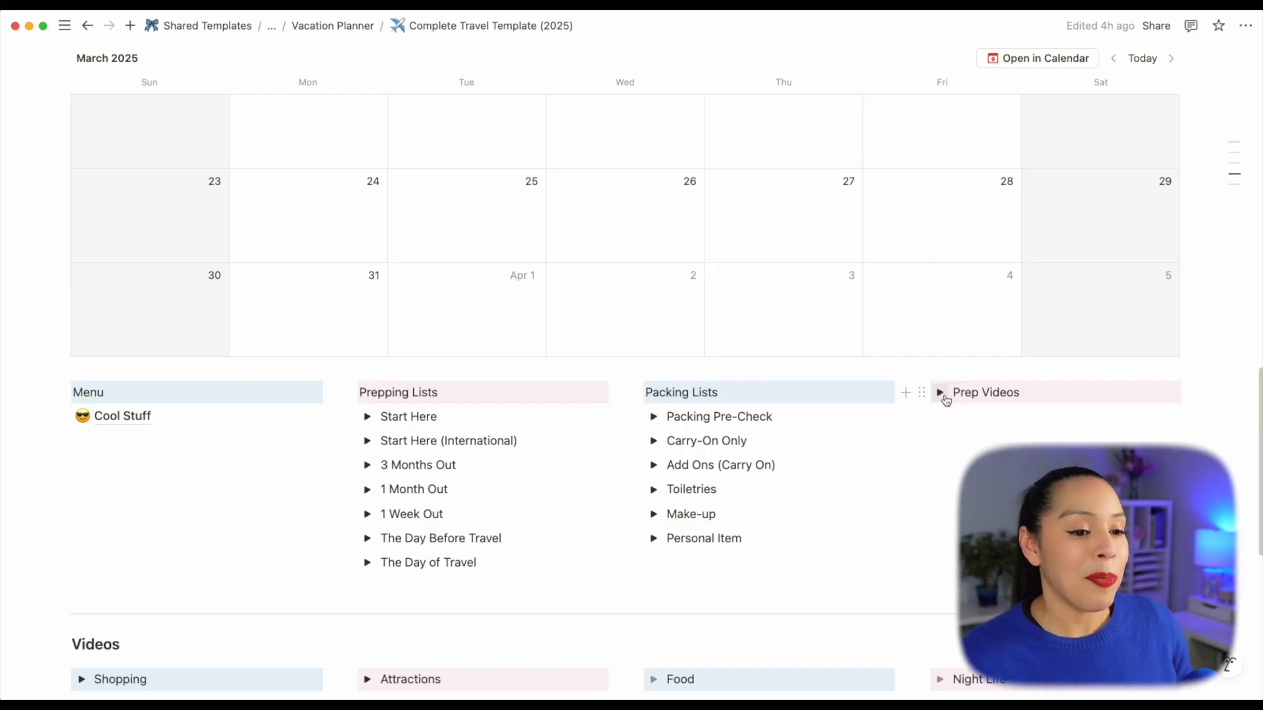
- Rename the Night Life toggle in the Videos section to Temples, and briefly expand and collapse it
{"action": "scroll", "coordinate": [911, 497], "scroll_direction": "down", "scroll_amount": 5}
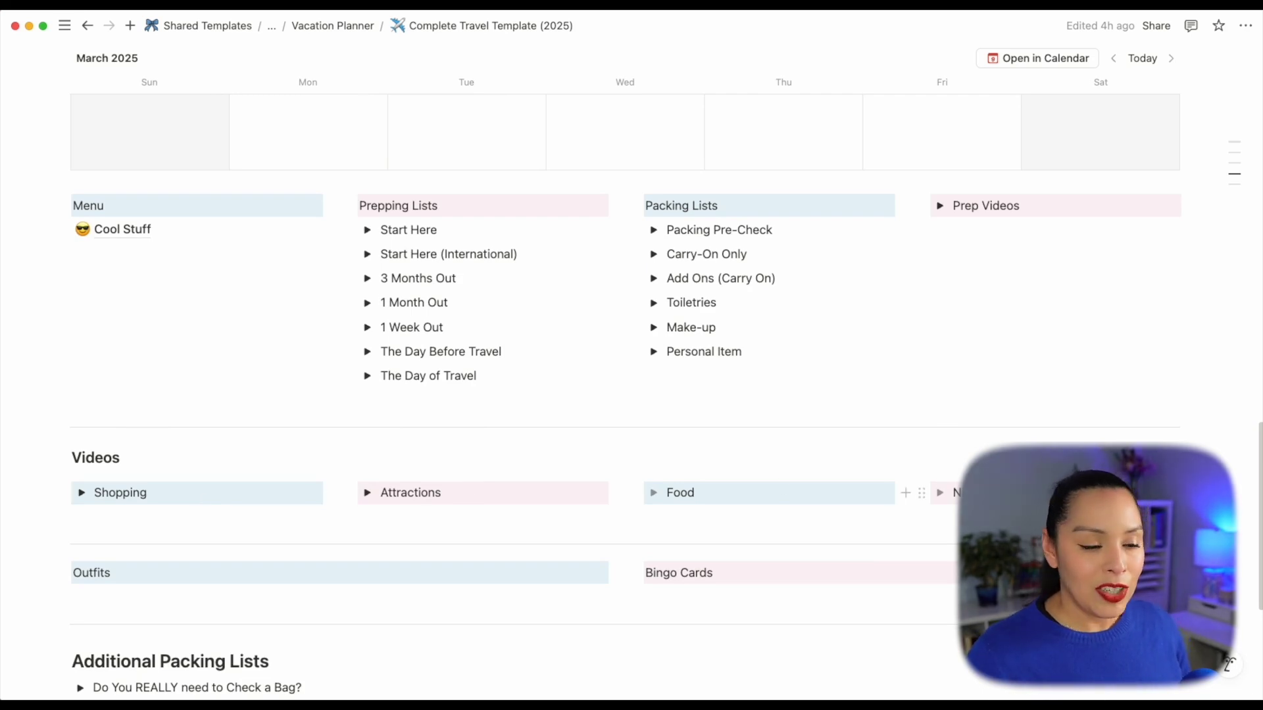
{"action": "double_click", "coordinate": [955, 492]}
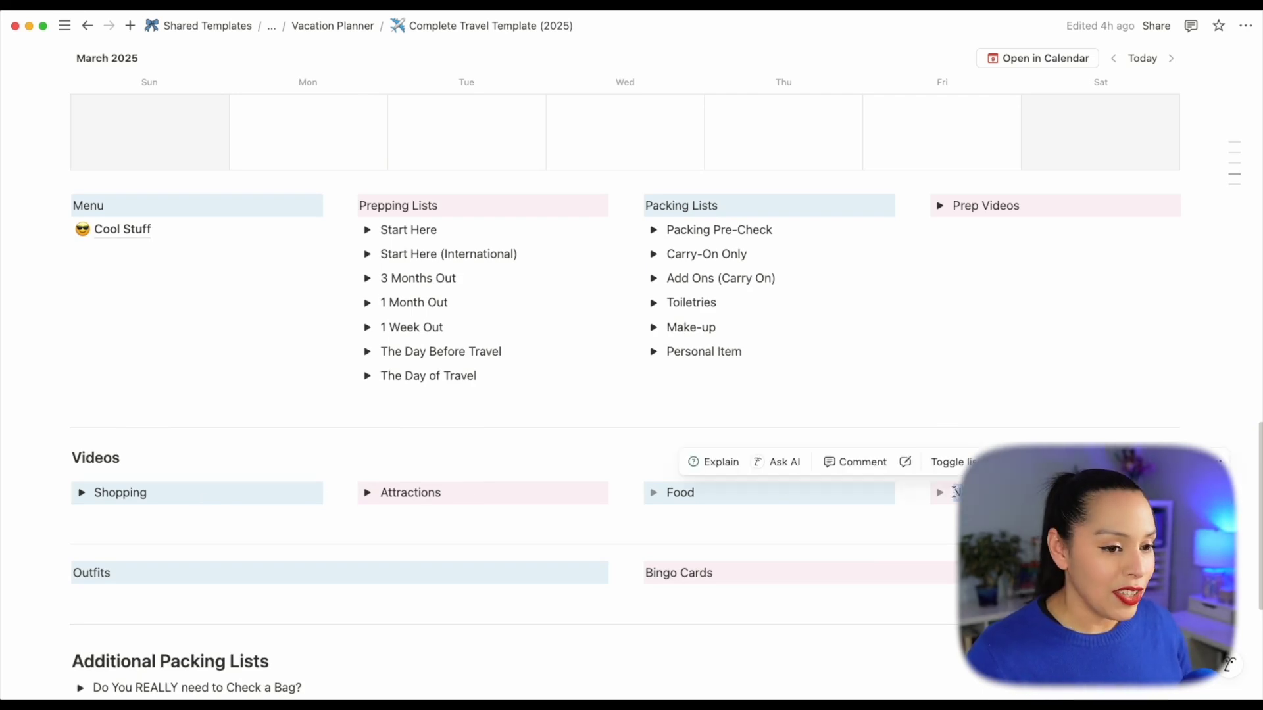
{"action": "type", "text": "T"}
{"action": "left_click", "coordinate": [940, 493]}
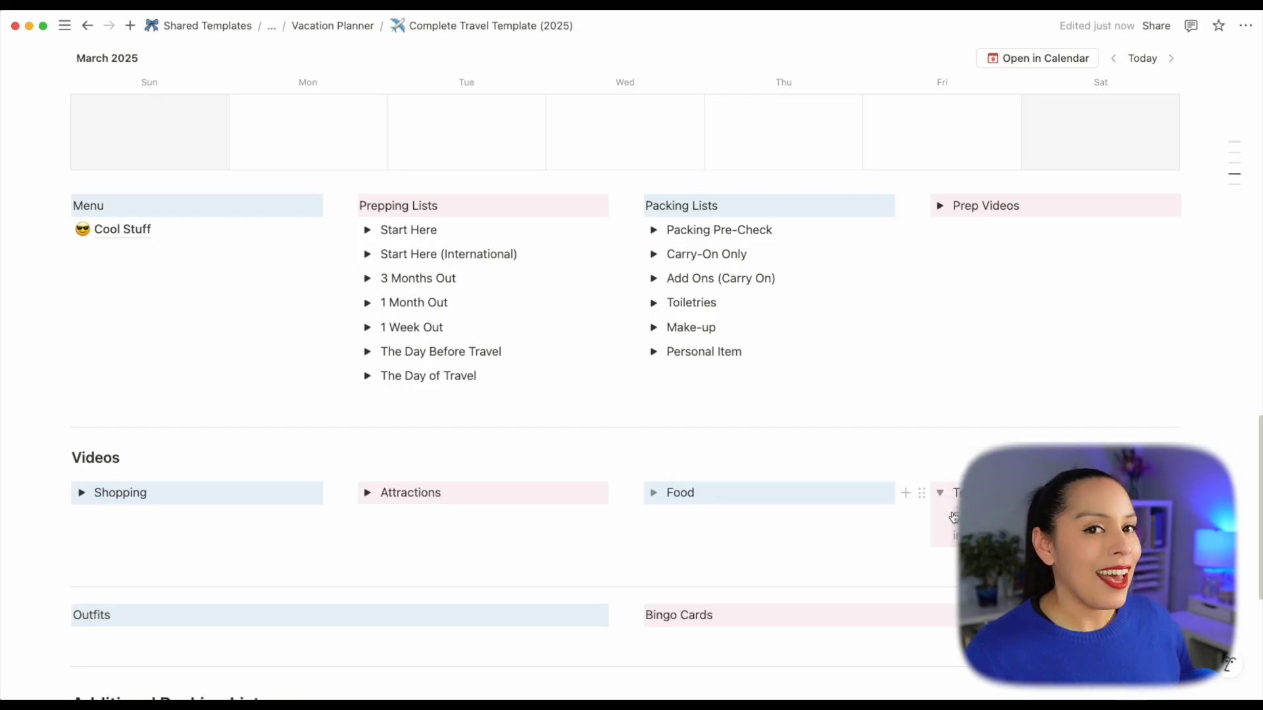
{"action": "scroll", "coordinate": [941, 492], "scroll_direction": "down", "scroll_amount": 1}
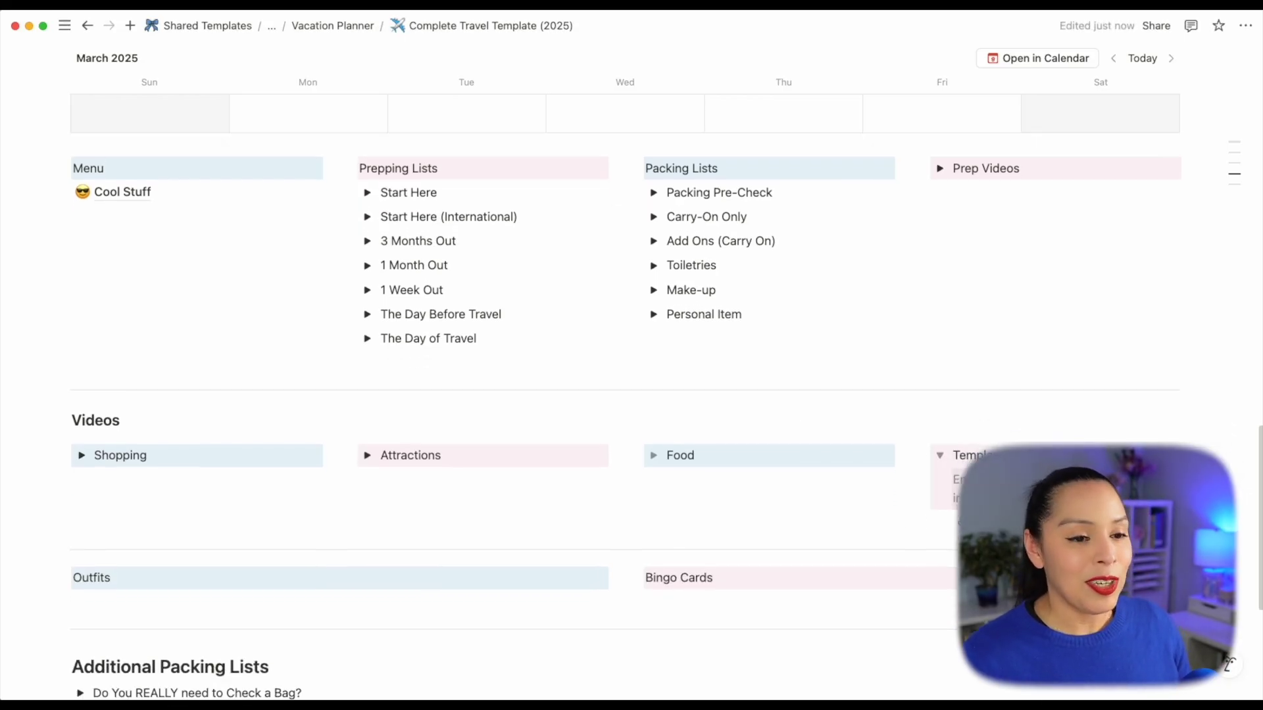
{"action": "left_click", "coordinate": [941, 455]}
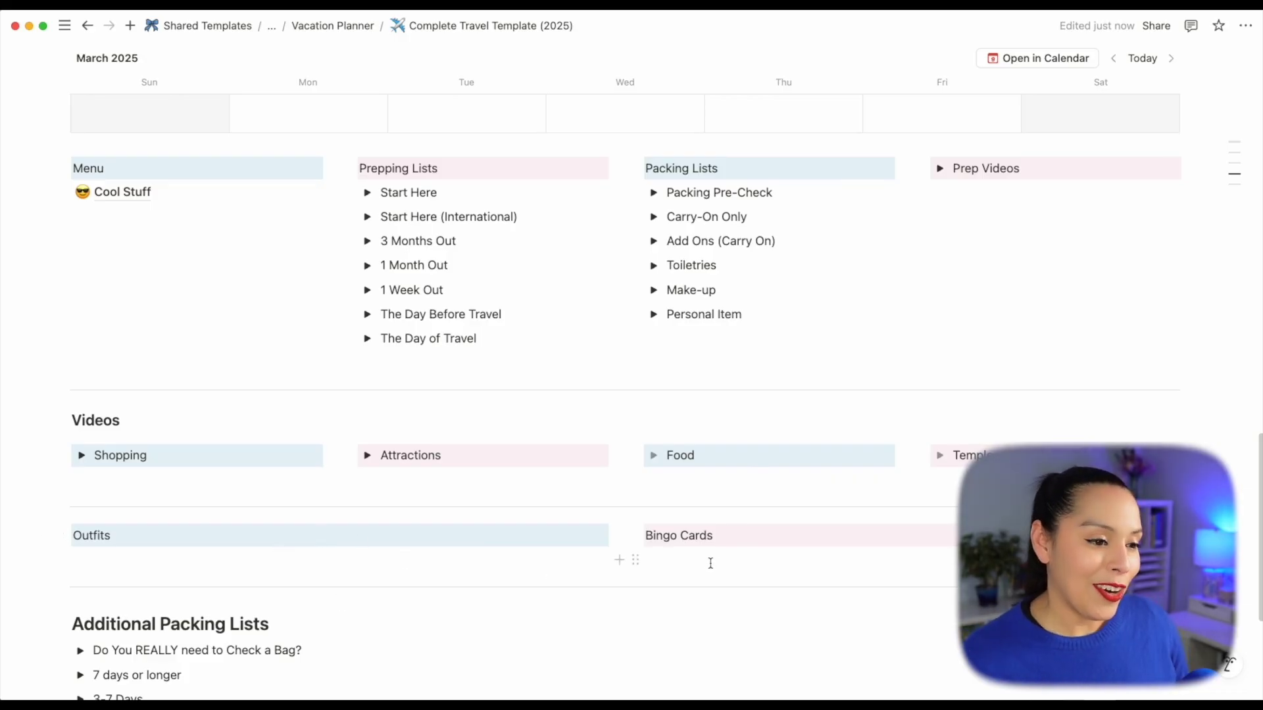
- Look over the Outfits, Bingo Cards and Additional Packing Lists sections, and return to the Travel Template (2025) page
{"action": "scroll", "coordinate": [709, 562], "scroll_direction": "down", "scroll_amount": 5}
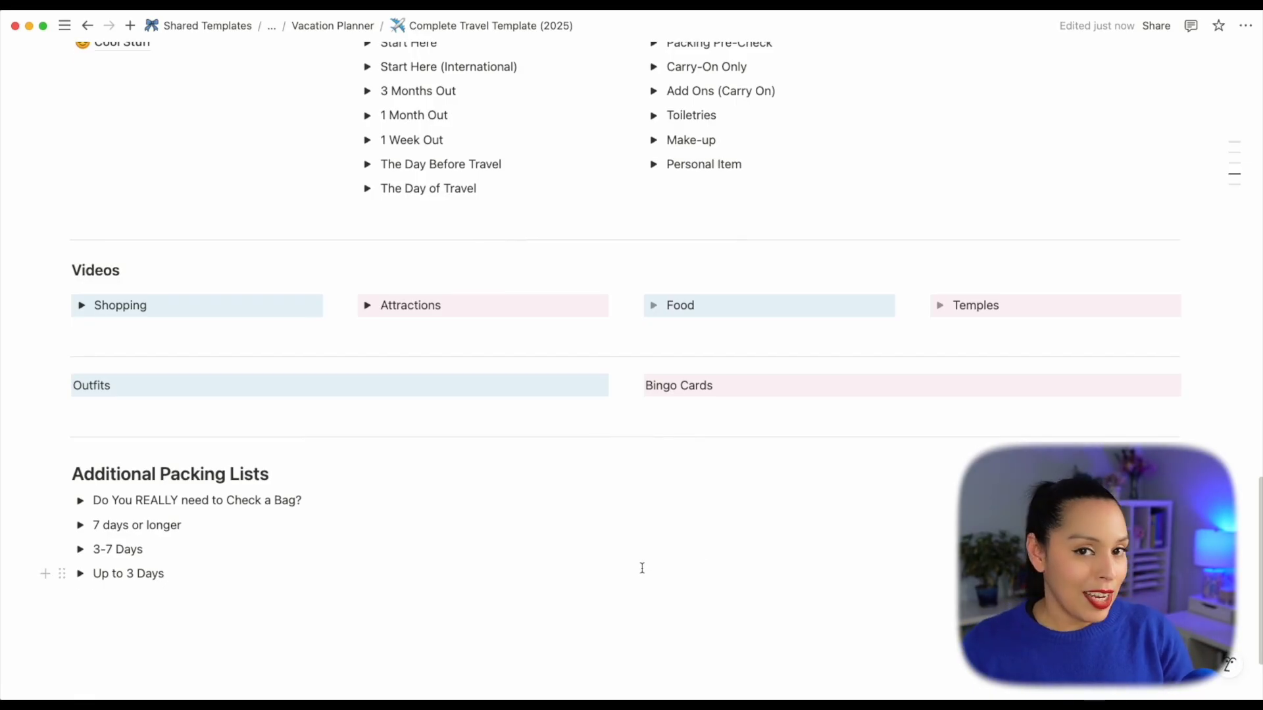
{"action": "scroll", "coordinate": [318, 572], "scroll_direction": "down", "scroll_amount": 3}
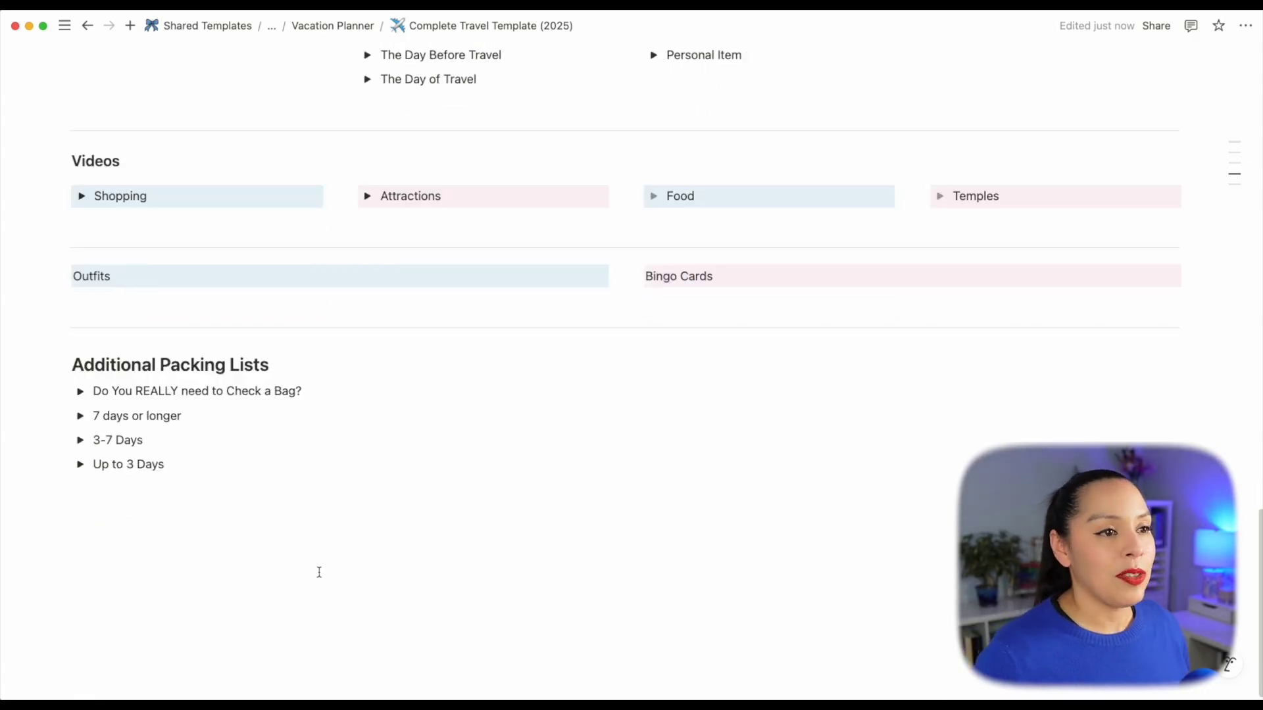
{"action": "scroll", "coordinate": [318, 573], "scroll_direction": "up", "scroll_amount": 10}
{"action": "left_click", "coordinate": [340, 25]}
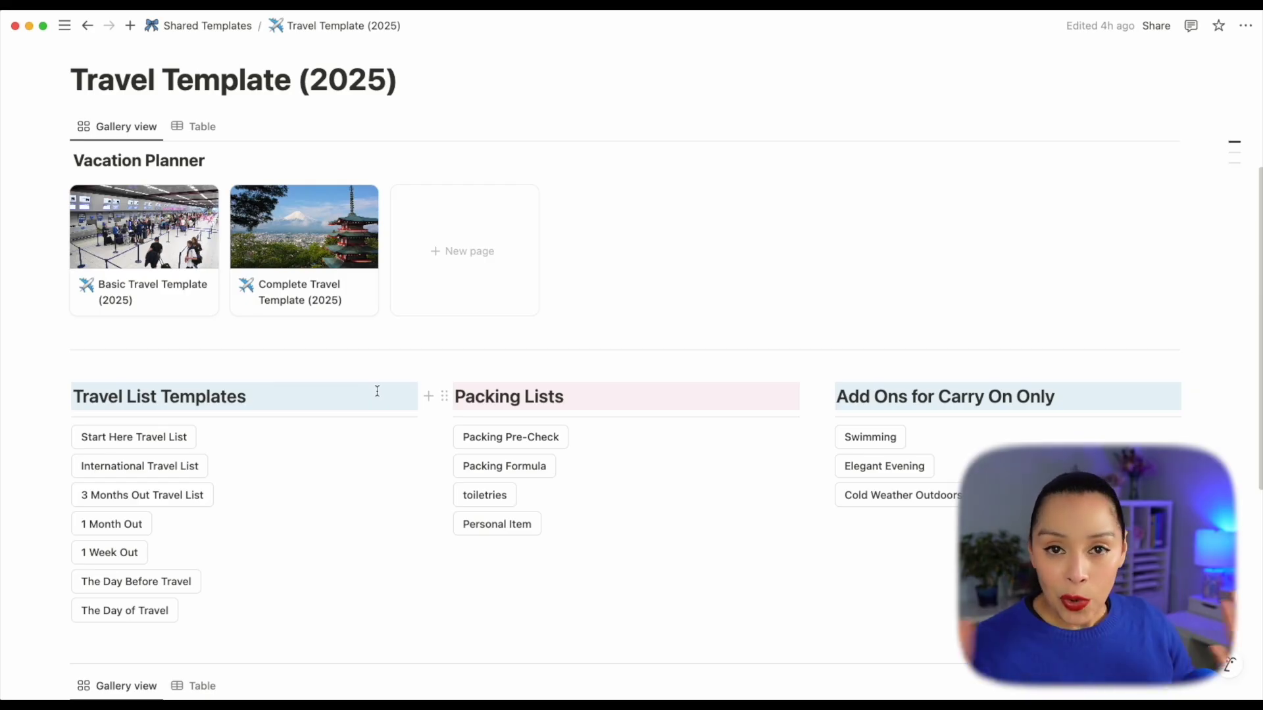
- Create a new Vacation Planner page titled Custom and close its preview
{"action": "left_click", "coordinate": [496, 287]}
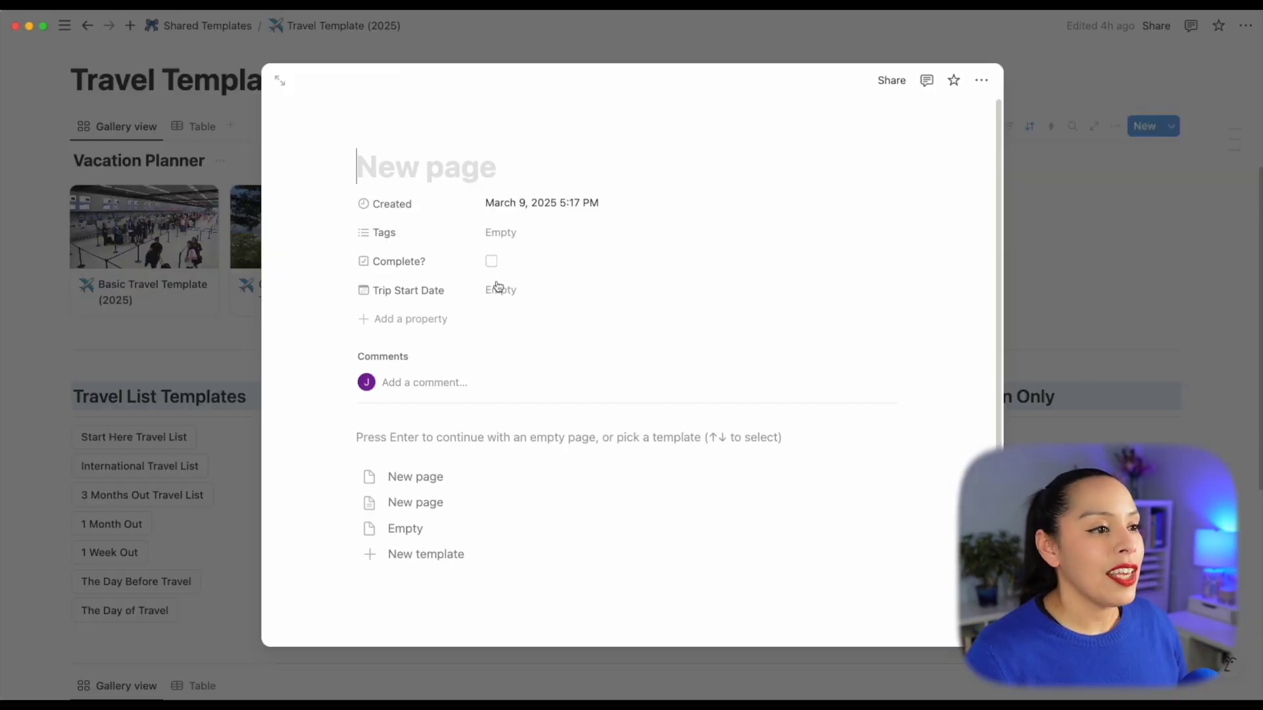
{"action": "type", "text": "Custom"}
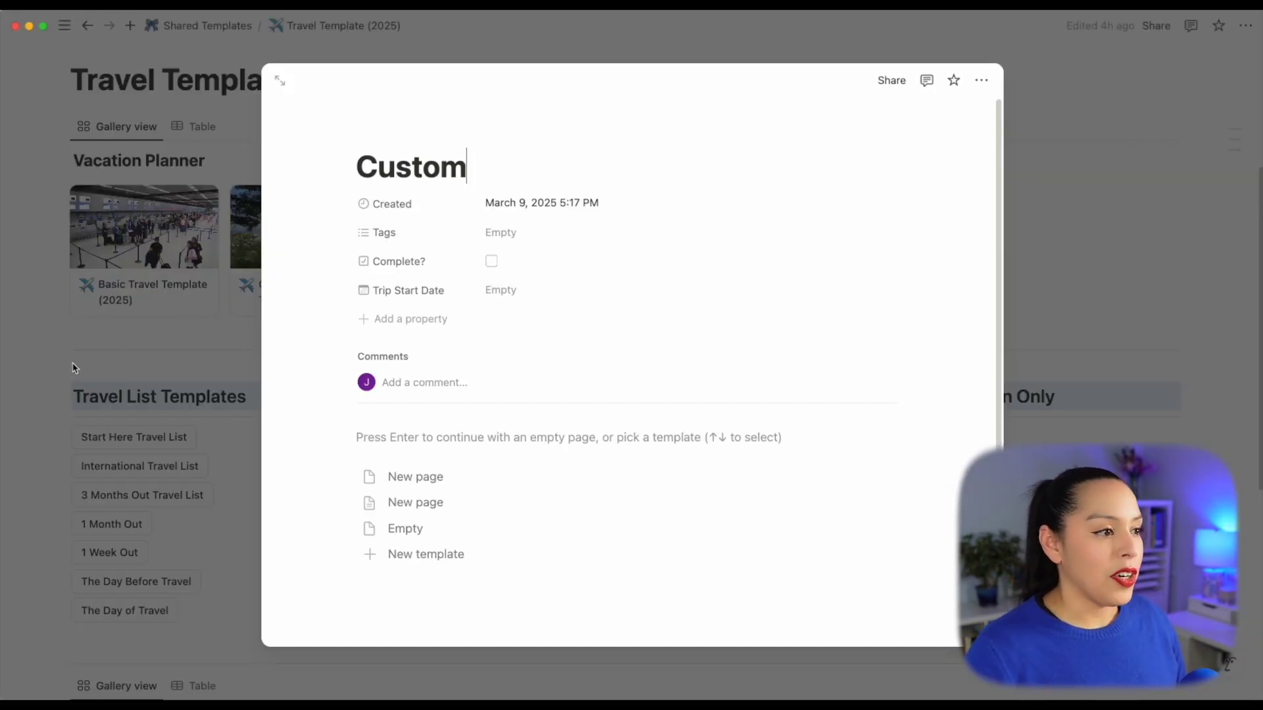
{"action": "left_click", "coordinate": [46, 363]}
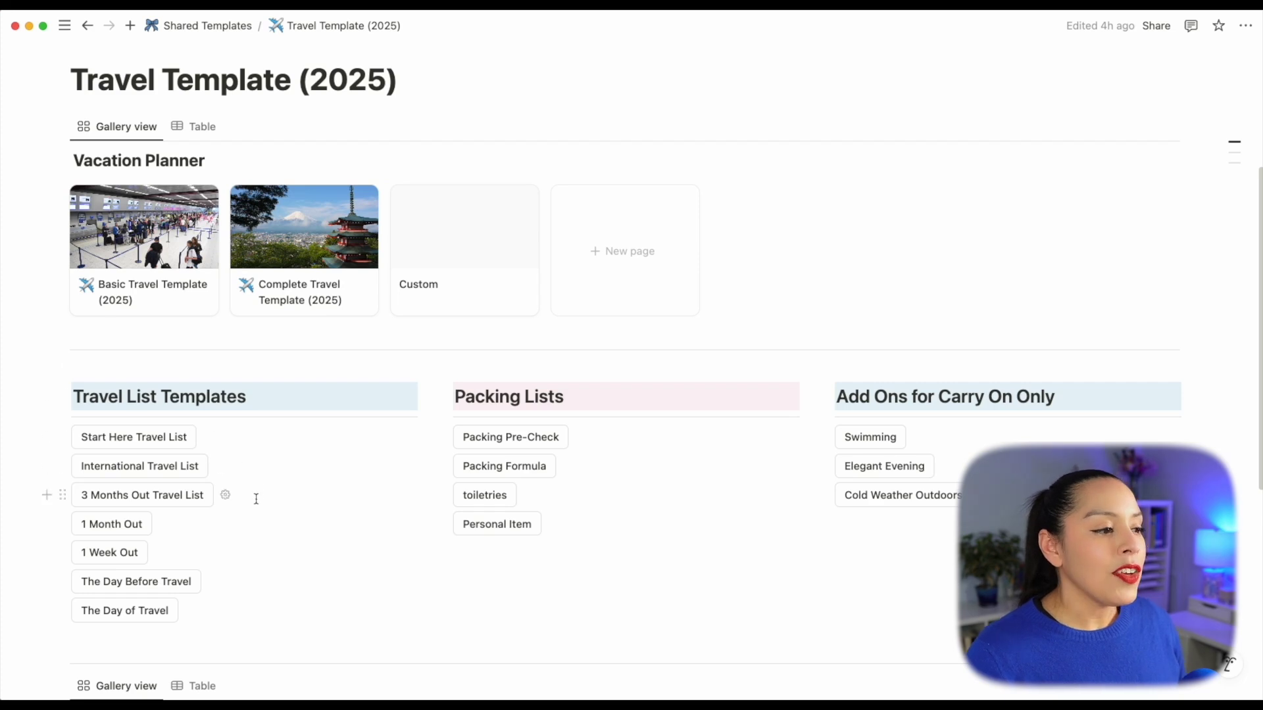
- Generate the International Travel, 1 Month Out, 1 Week Out, The Day Before Travel and The Day of Travel checklists under Travel List Templates
{"action": "left_click", "coordinate": [150, 473]}
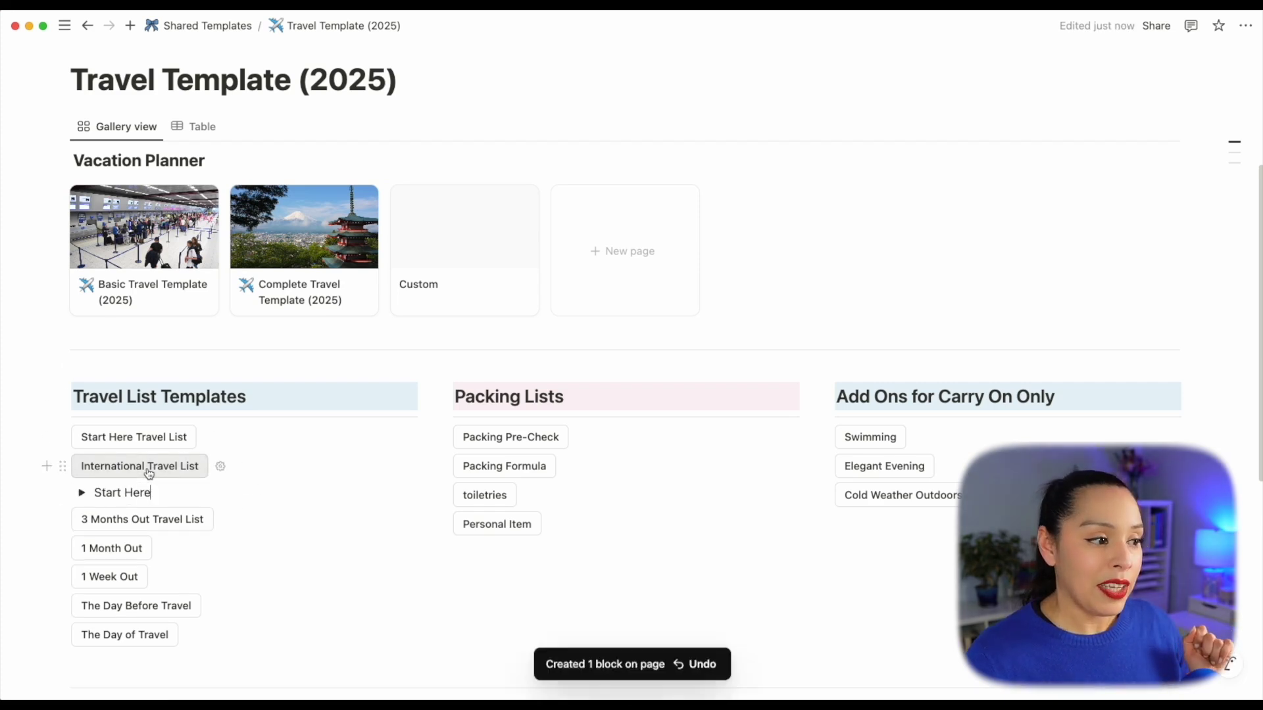
{"action": "left_click", "coordinate": [120, 553]}
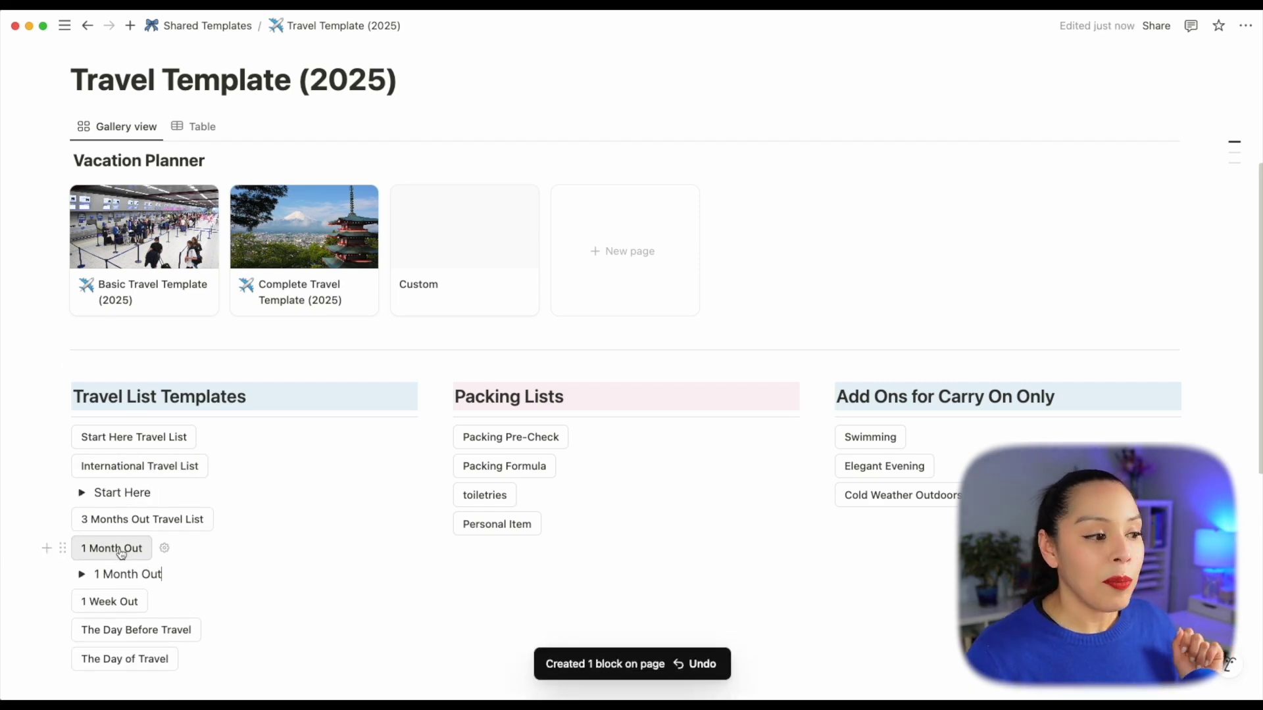
{"action": "left_click", "coordinate": [111, 604]}
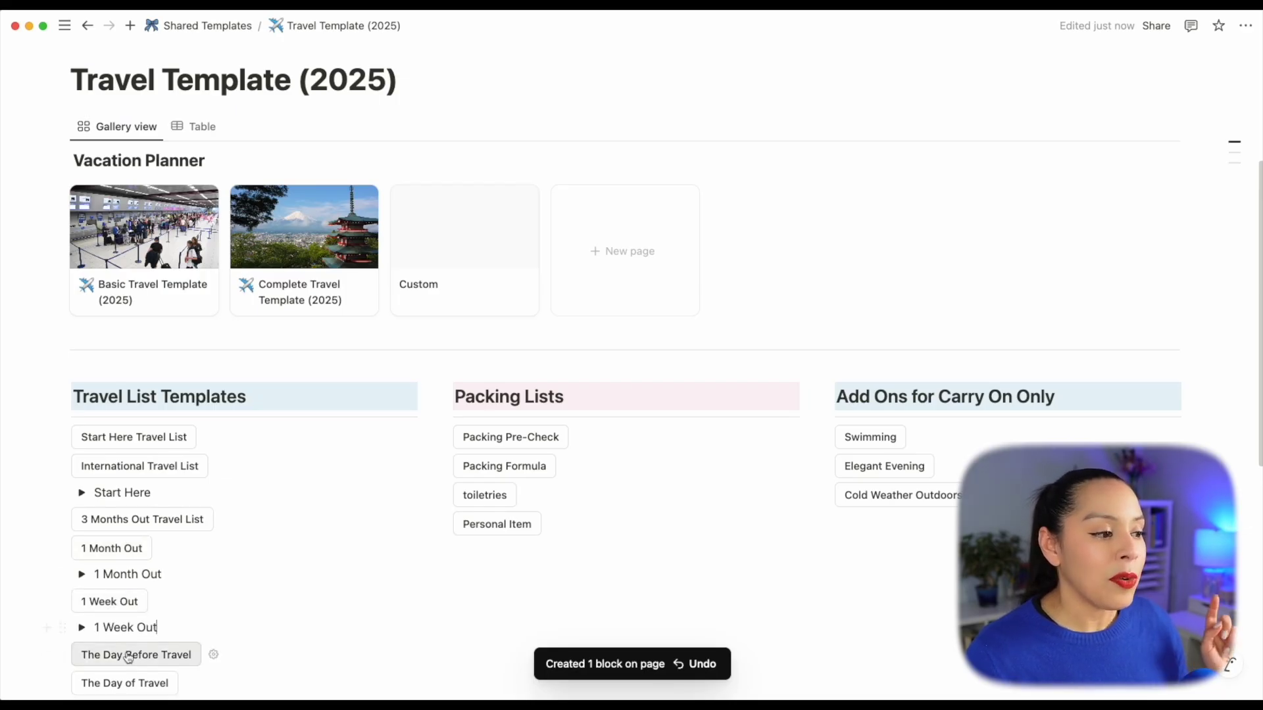
{"action": "left_click", "coordinate": [130, 654]}
{"action": "left_click", "coordinate": [129, 669]}
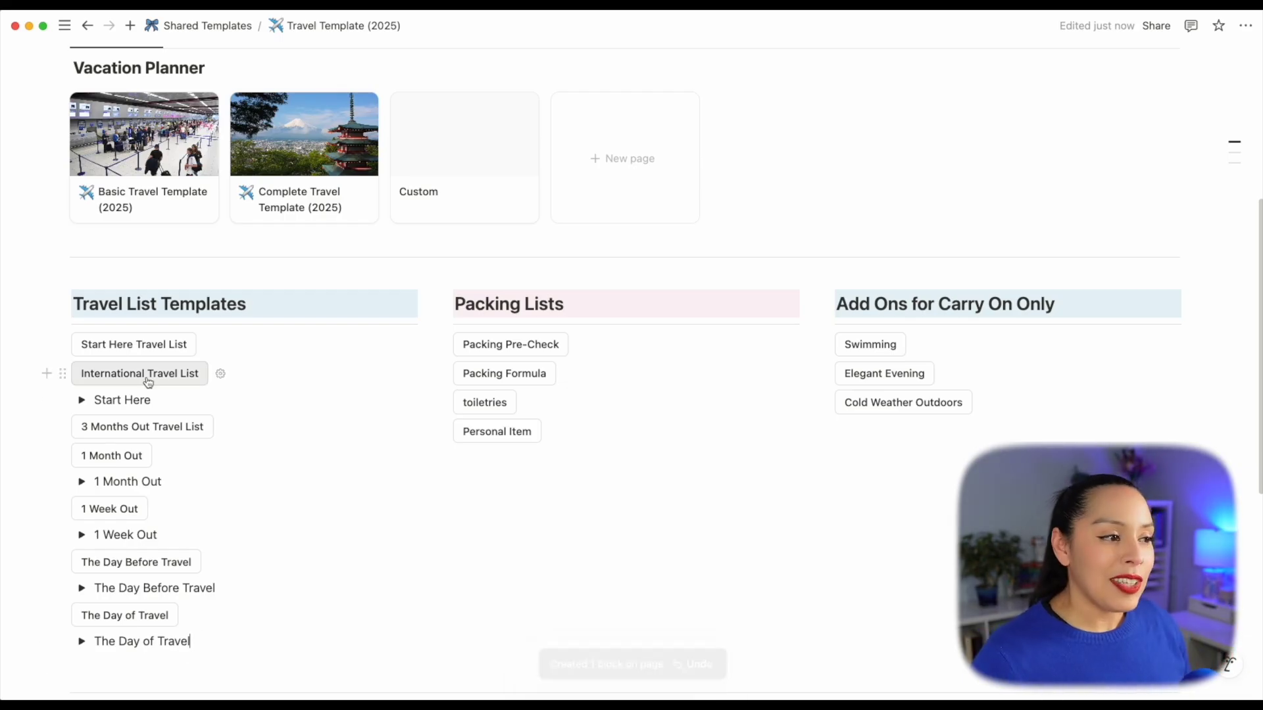
- Move the five generated travel checklists into the Custom page, plus one more newly generated 1 Month Out list
{"action": "scroll", "coordinate": [202, 421], "scroll_direction": "up", "scroll_amount": 2}
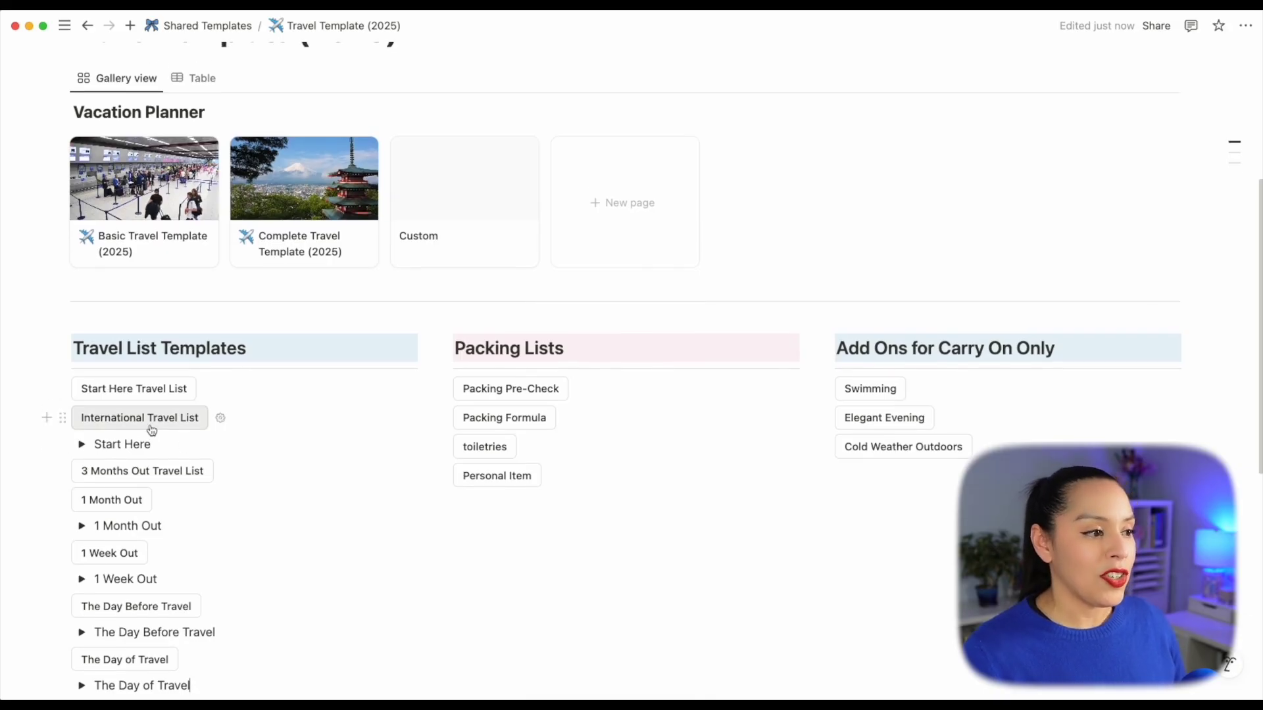
{"action": "left_click_drag", "start_coordinate": [60, 445], "coordinate": [431, 230]}
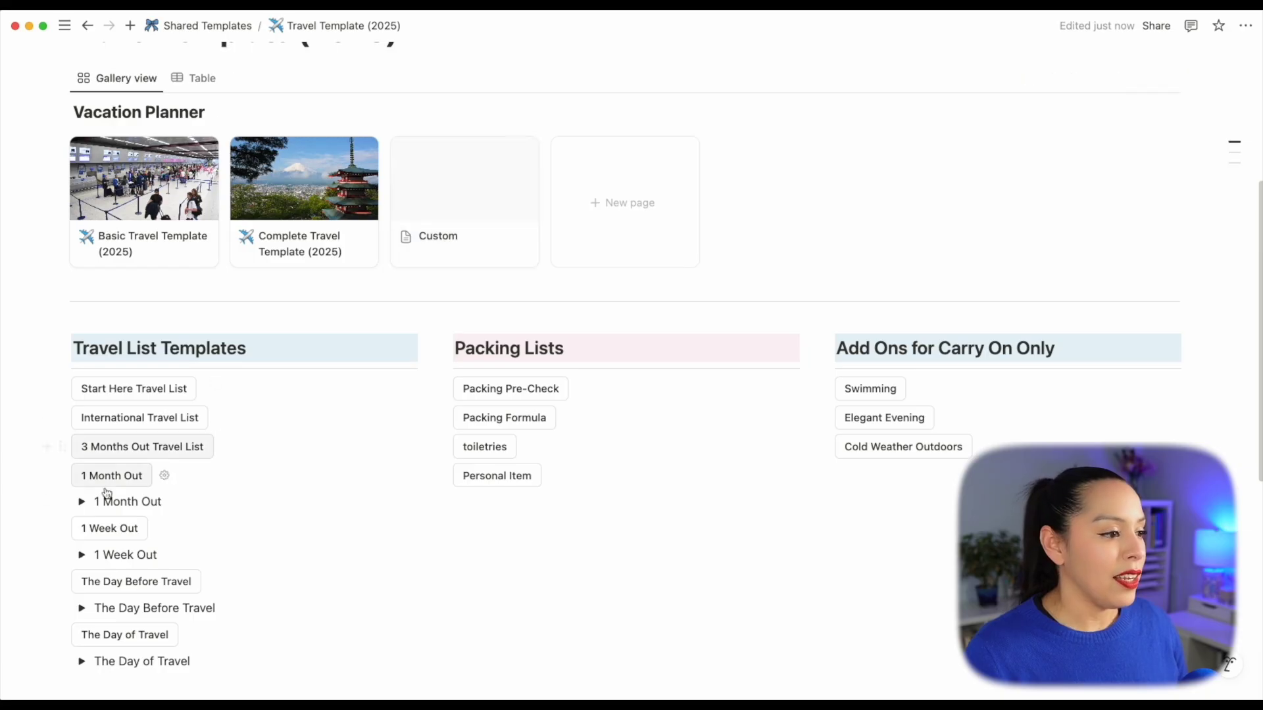
{"action": "left_click_drag", "start_coordinate": [59, 502], "coordinate": [451, 219]}
{"action": "left_click_drag", "start_coordinate": [62, 530], "coordinate": [449, 226]}
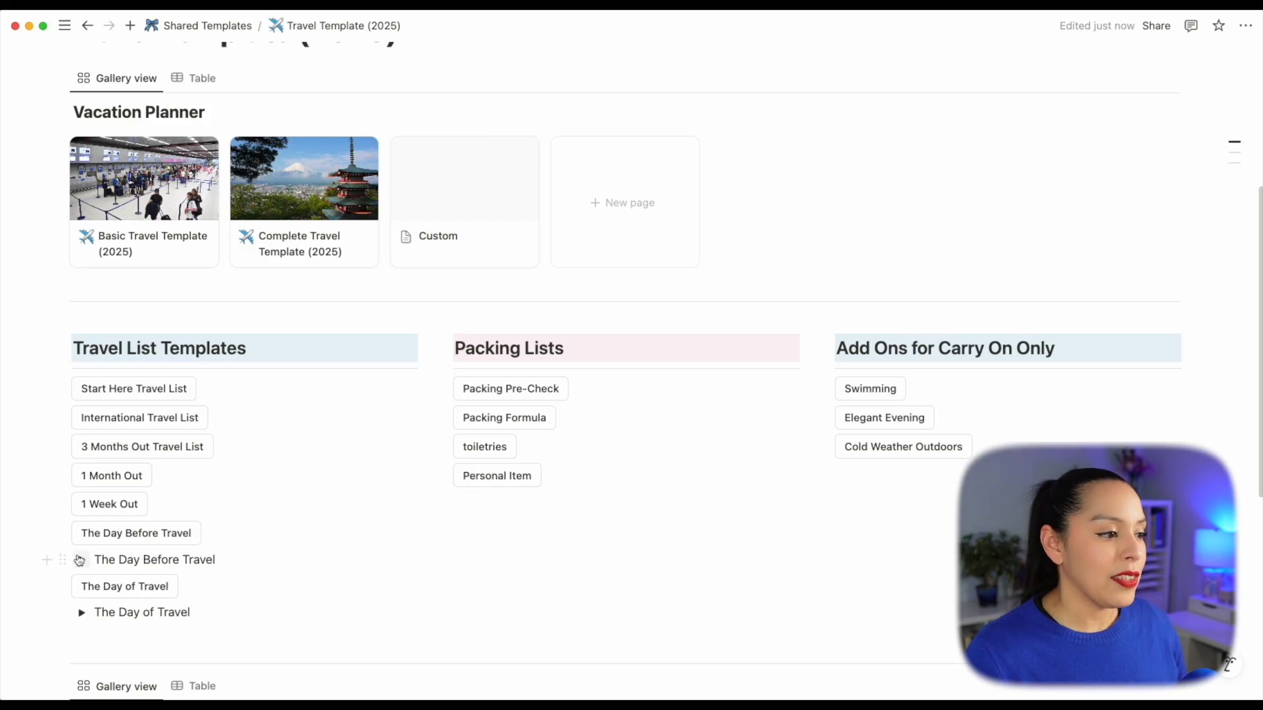
{"action": "left_click_drag", "start_coordinate": [61, 558], "coordinate": [417, 248]}
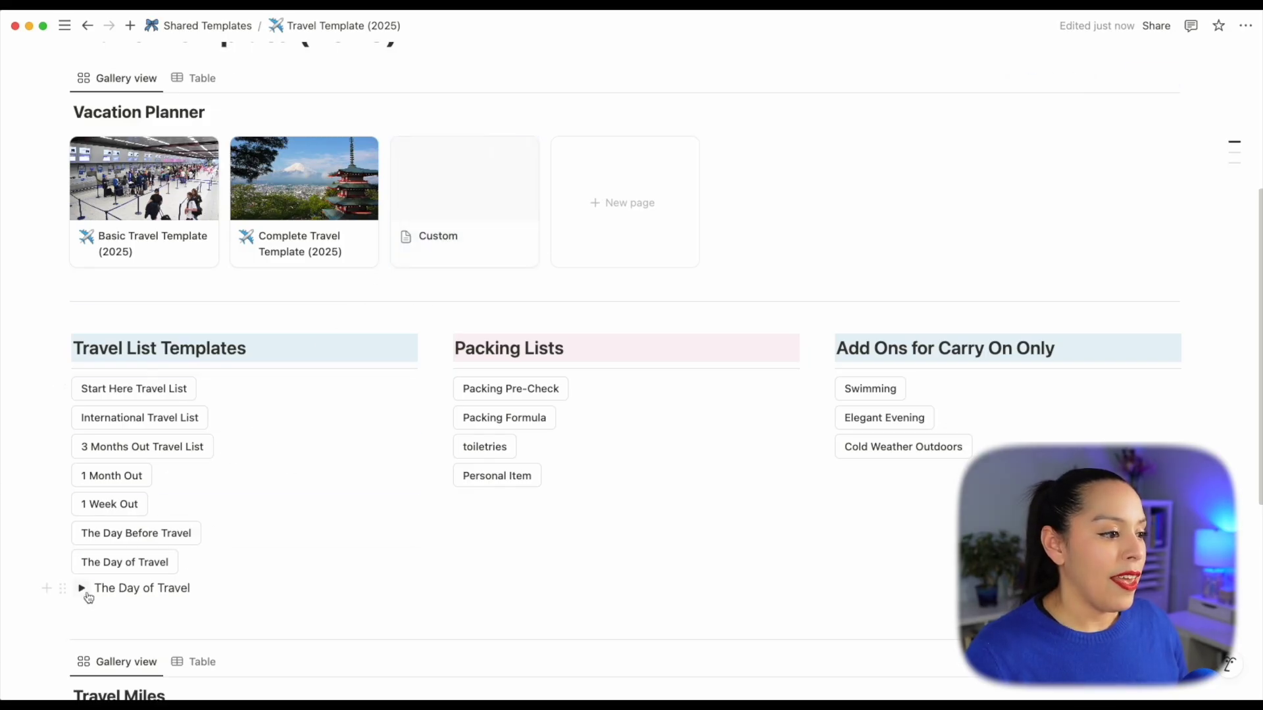
{"action": "left_click_drag", "start_coordinate": [62, 588], "coordinate": [476, 188]}
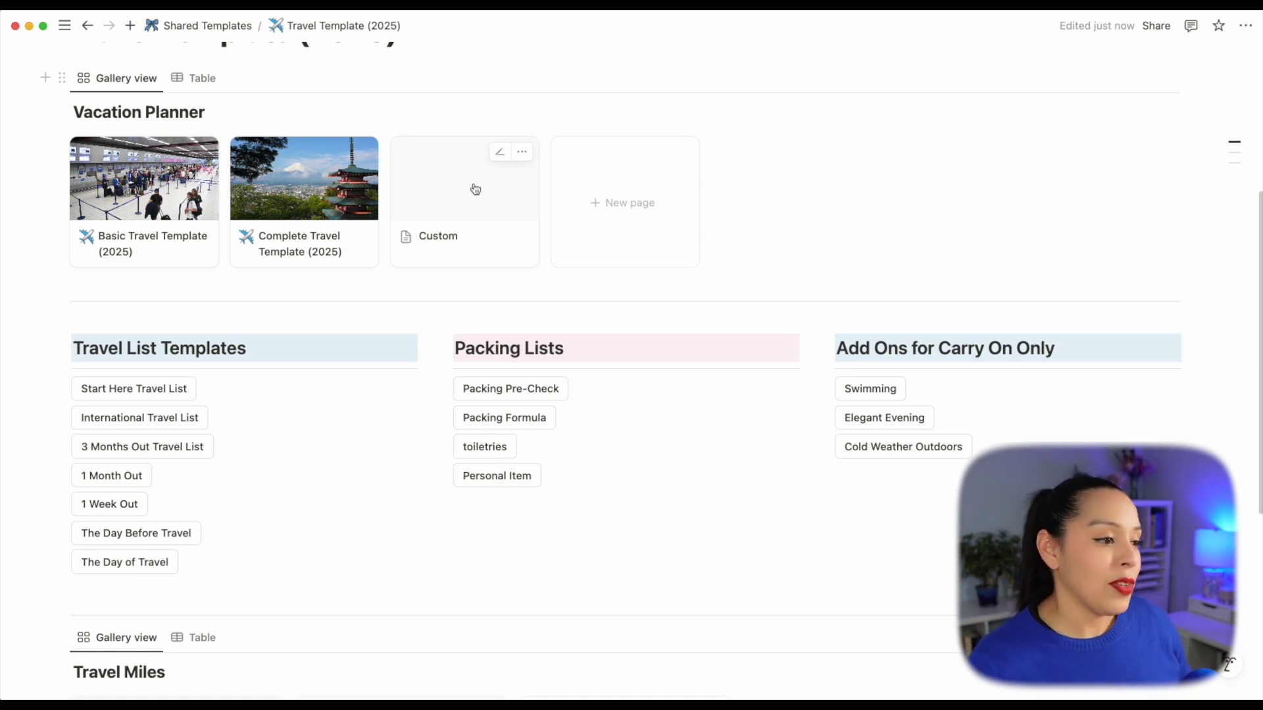
{"action": "left_click", "coordinate": [115, 477]}
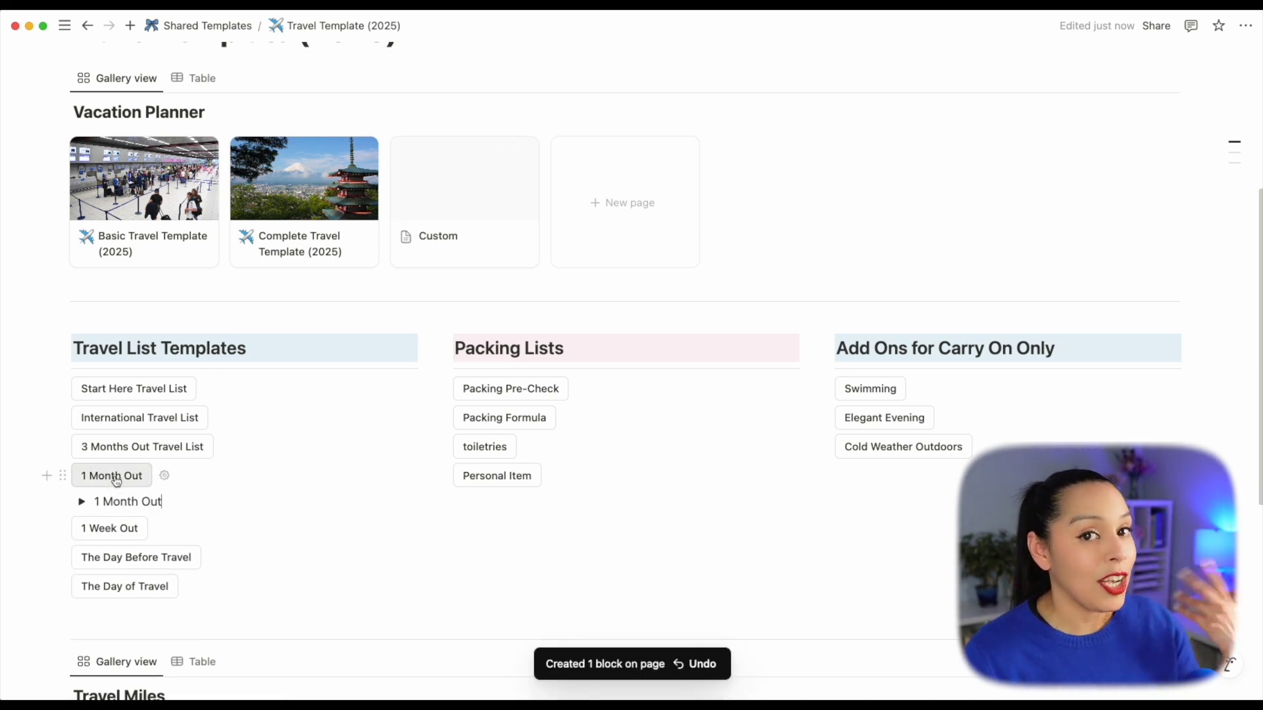
{"action": "left_click_drag", "start_coordinate": [63, 502], "coordinate": [437, 230]}
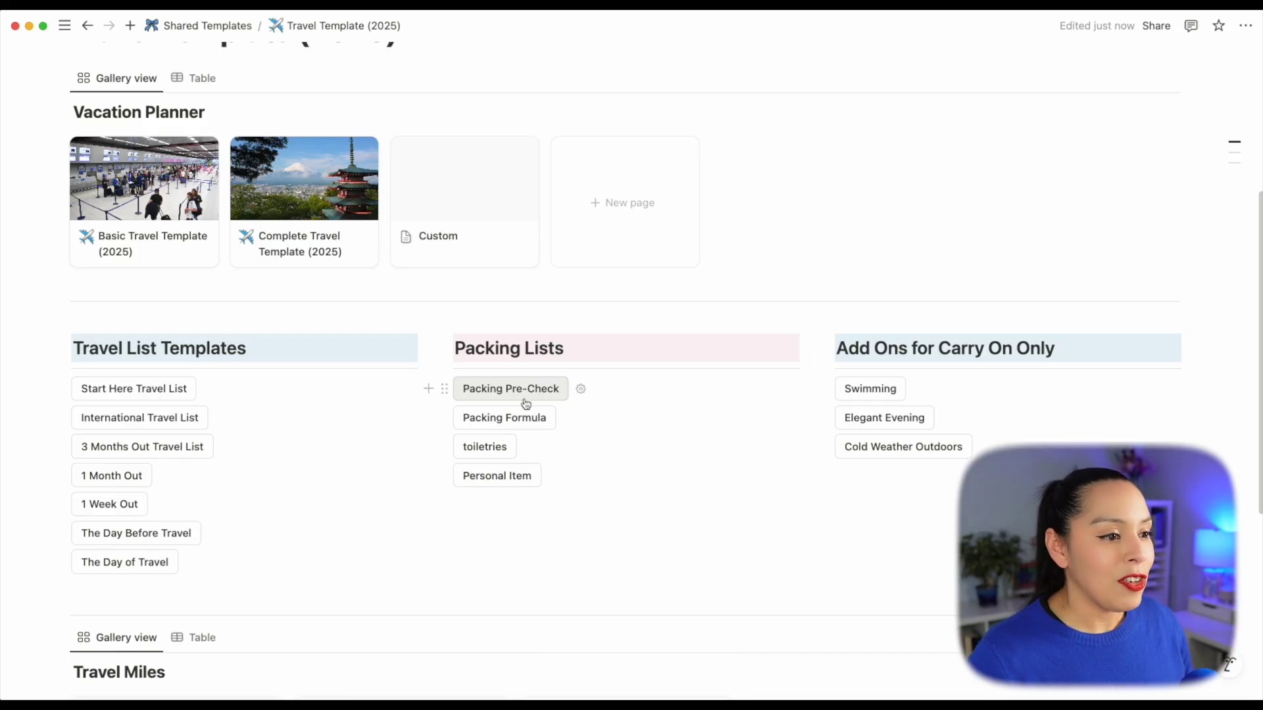
- Generate the Packing Formula lists, move Carry-On Only into Custom, and delete the "Do You REALLY need to check a bag?" toggle
{"action": "left_click", "coordinate": [496, 421]}
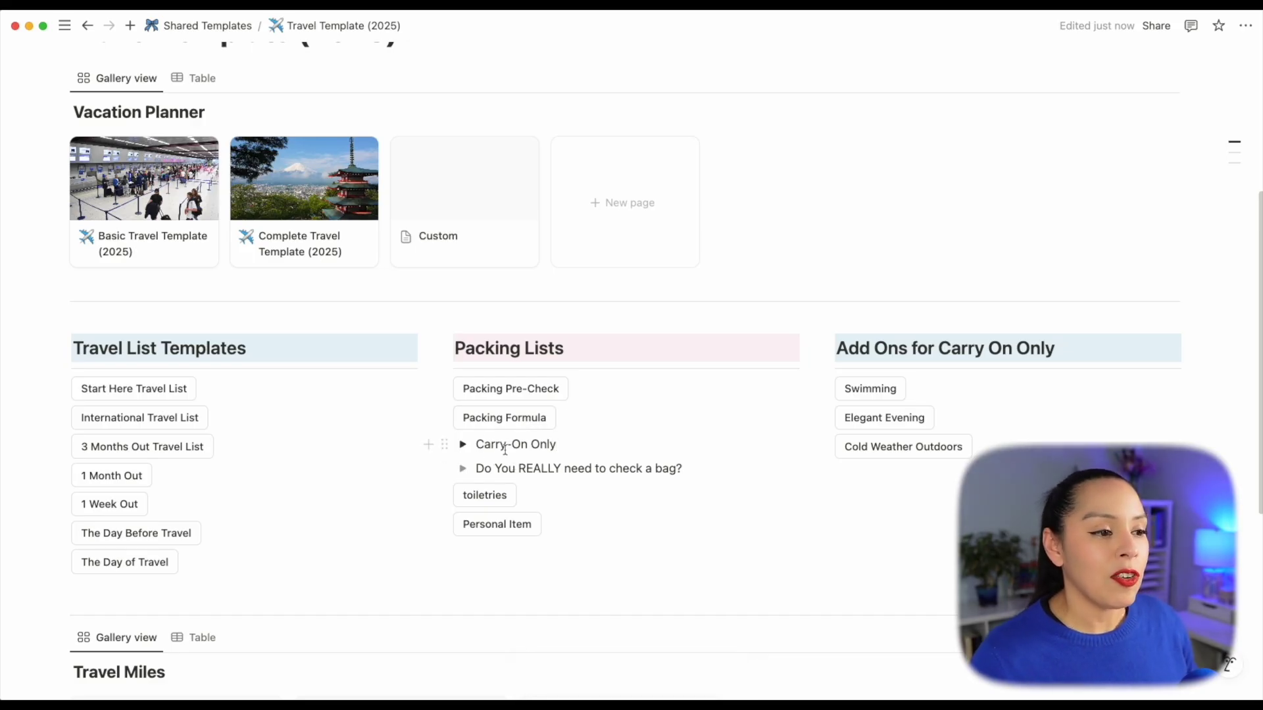
{"action": "left_click_drag", "start_coordinate": [443, 444], "coordinate": [492, 209]}
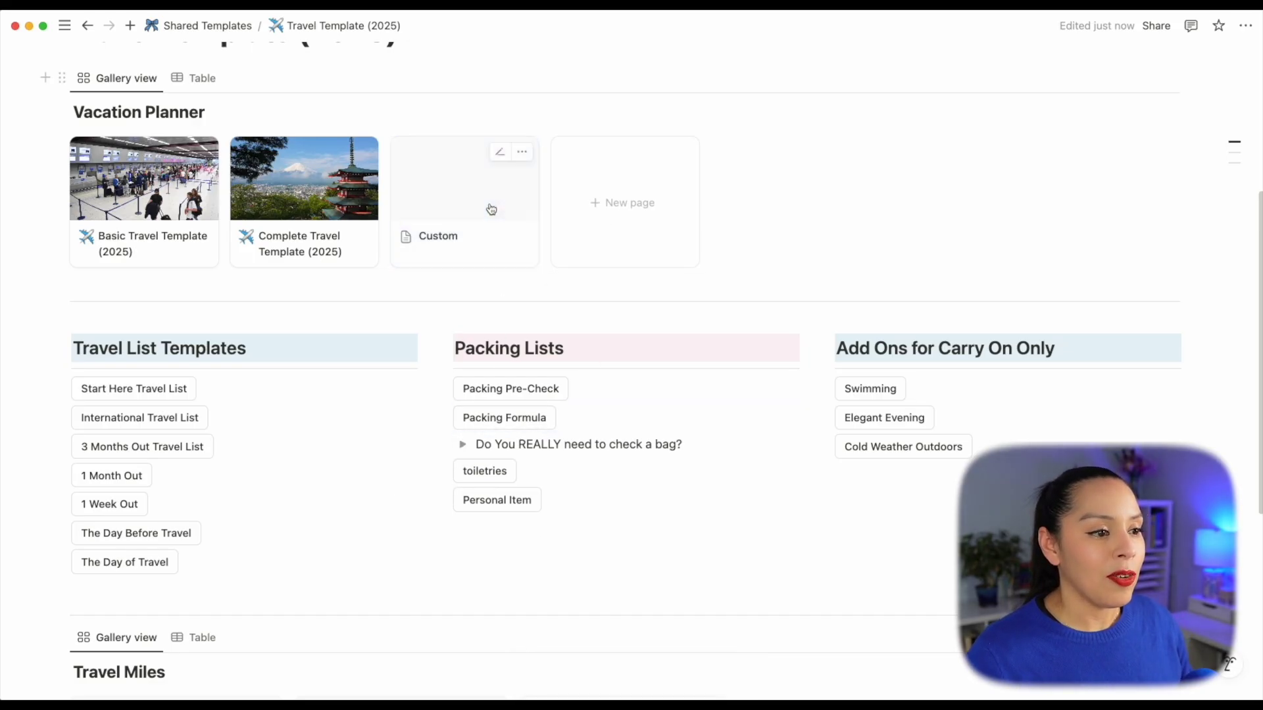
{"action": "left_click", "coordinate": [446, 442]}
{"action": "left_click", "coordinate": [366, 416]}
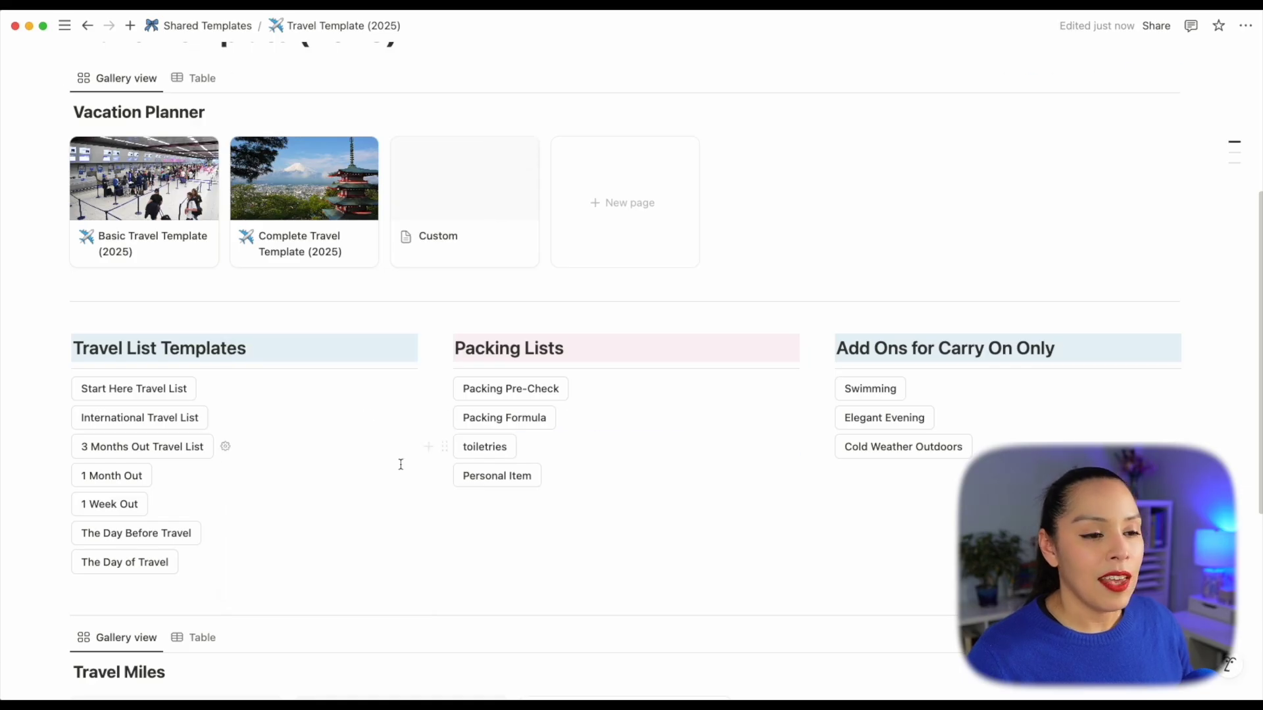
- Generate the Elegant Evening add-on list, move it into Custom, and open Custom as a full page
{"action": "left_click", "coordinate": [871, 426]}
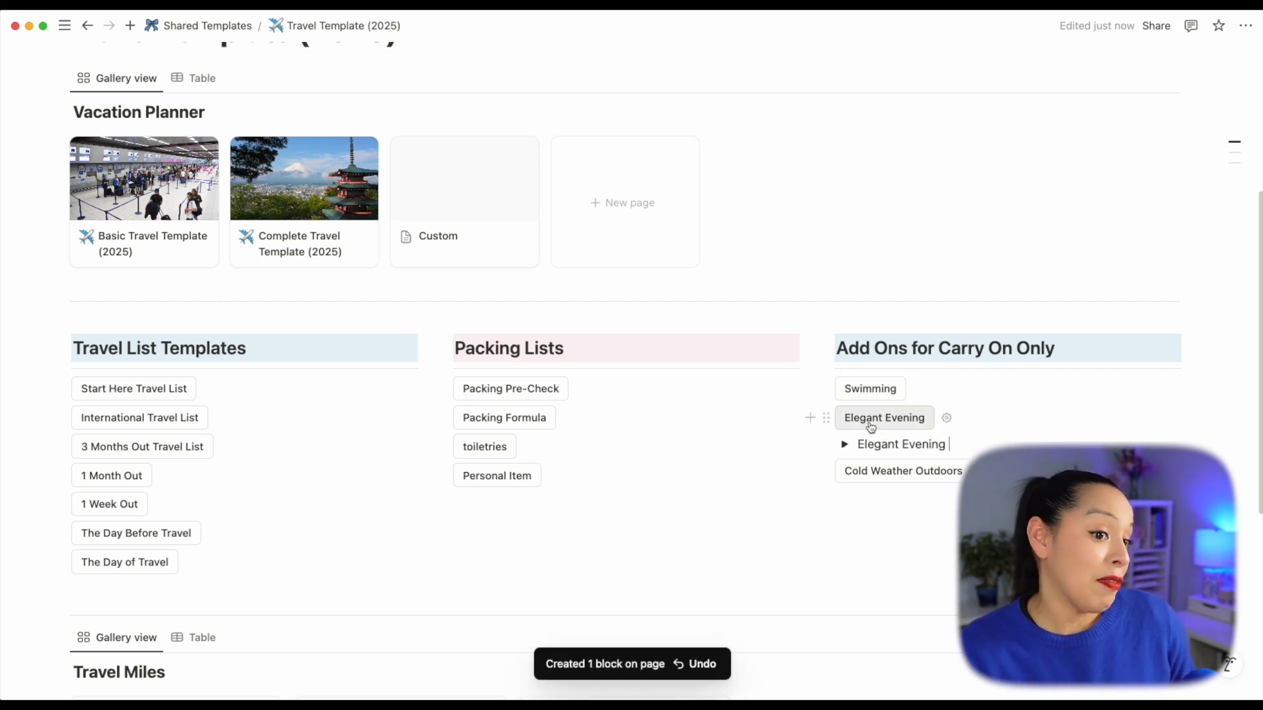
{"action": "left_click_drag", "start_coordinate": [830, 445], "coordinate": [494, 231]}
{"action": "left_click", "coordinate": [493, 203]}
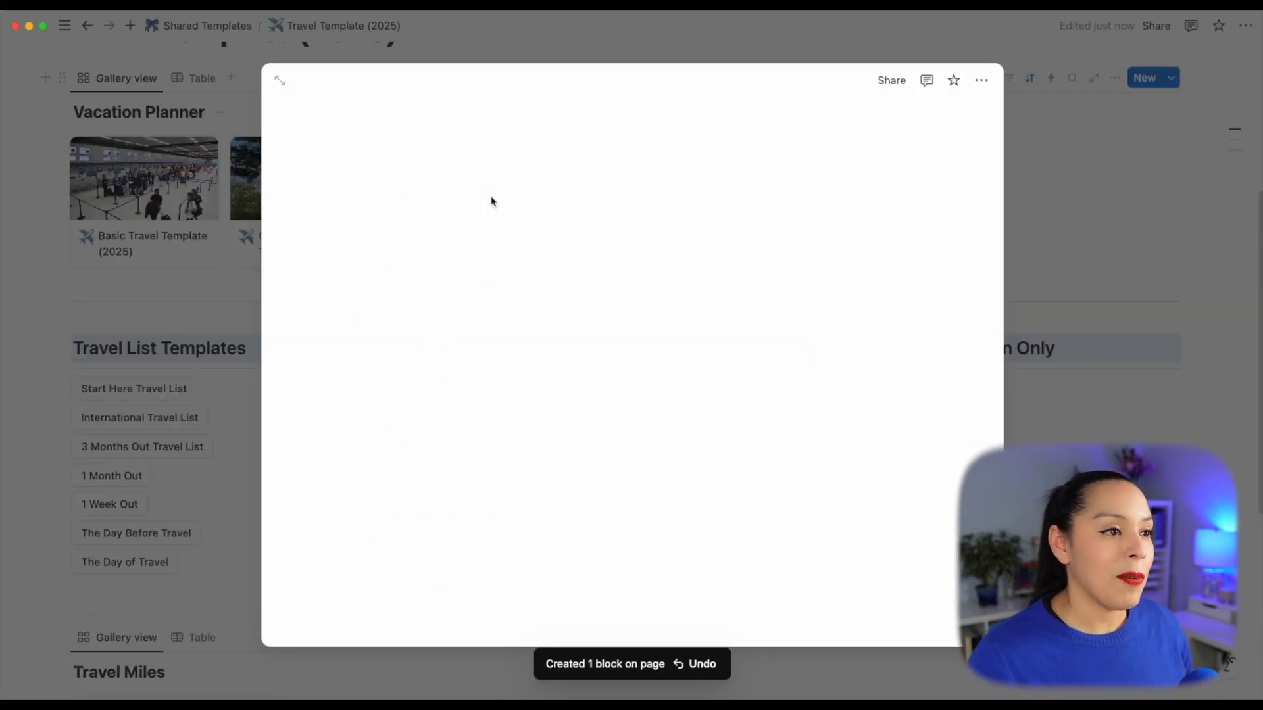
{"action": "left_click", "coordinate": [311, 81]}
{"action": "left_click", "coordinate": [289, 148]}
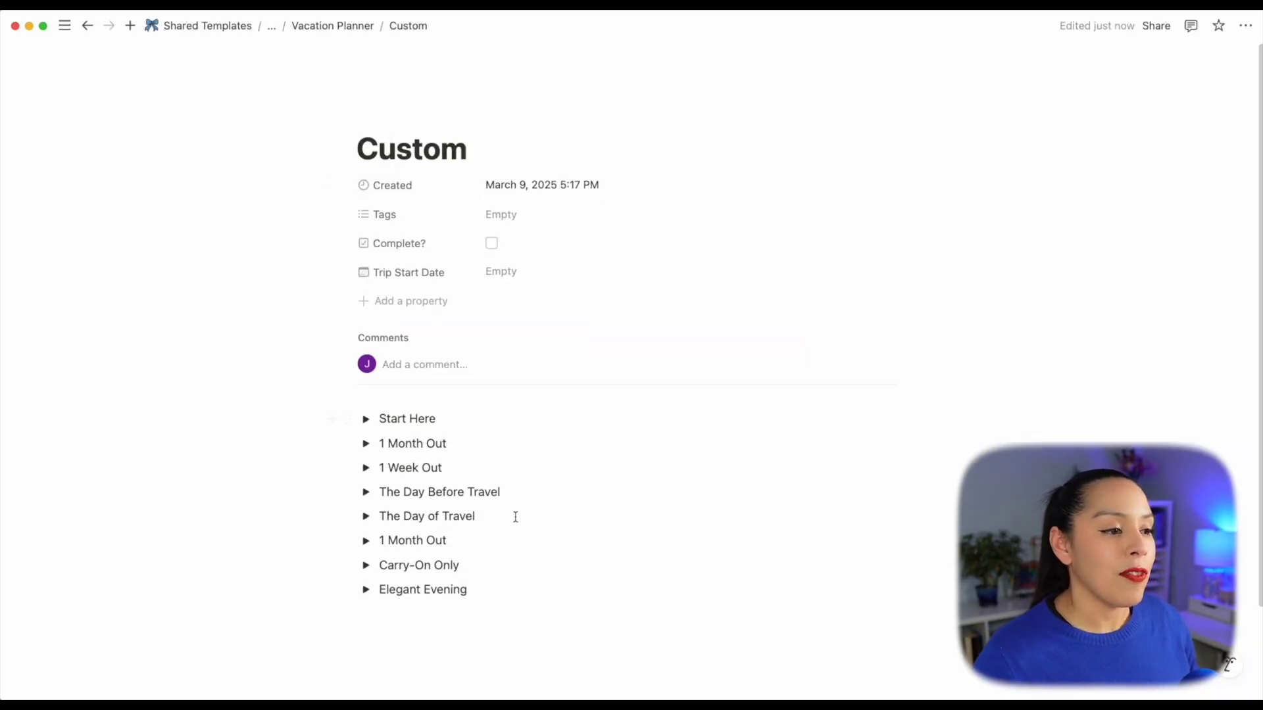
- View the contents of the Start Here, 1 Month Out and 1 Week Out toggles in turn, collapsing each one again
{"action": "left_click", "coordinate": [366, 421]}
{"action": "left_click", "coordinate": [366, 420]}
{"action": "left_click", "coordinate": [366, 444]}
{"action": "left_click", "coordinate": [366, 444]}
{"action": "left_click", "coordinate": [366, 469]}
{"action": "left_click", "coordinate": [366, 469]}
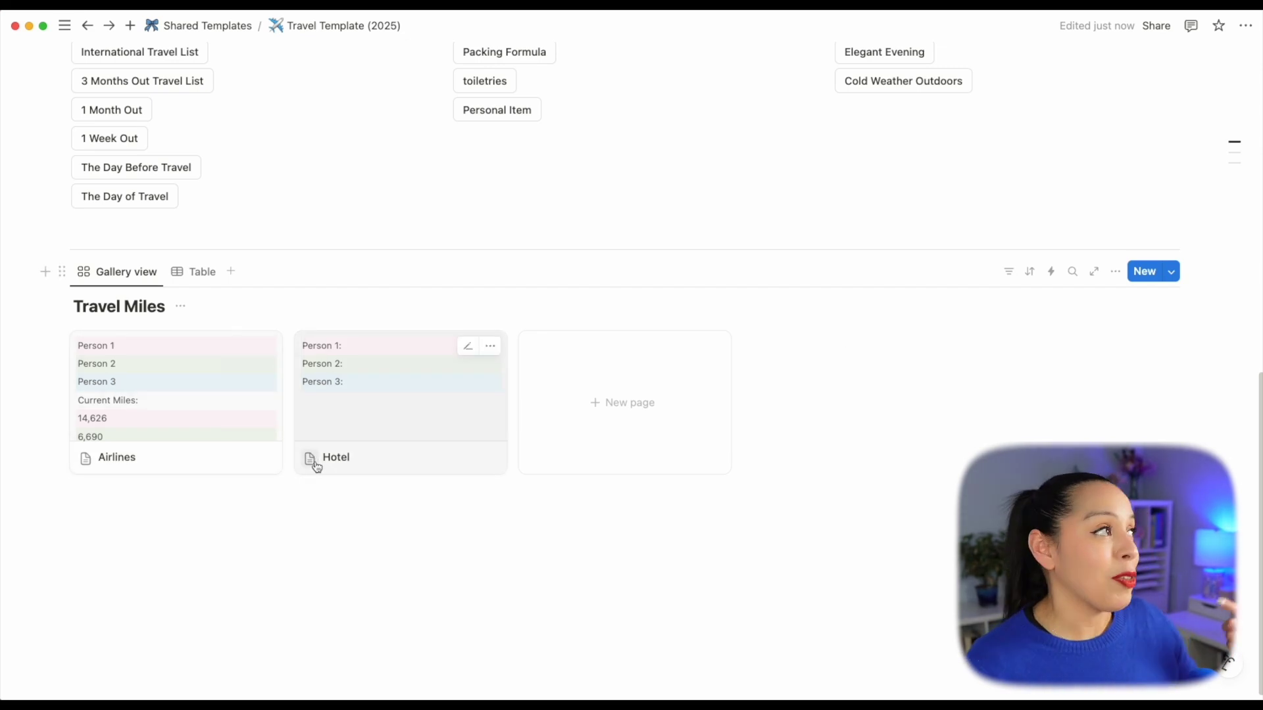
- View the Airlines page under Travel Miles with its person entries and current miles, and close it again
{"action": "left_click", "coordinate": [174, 376]}
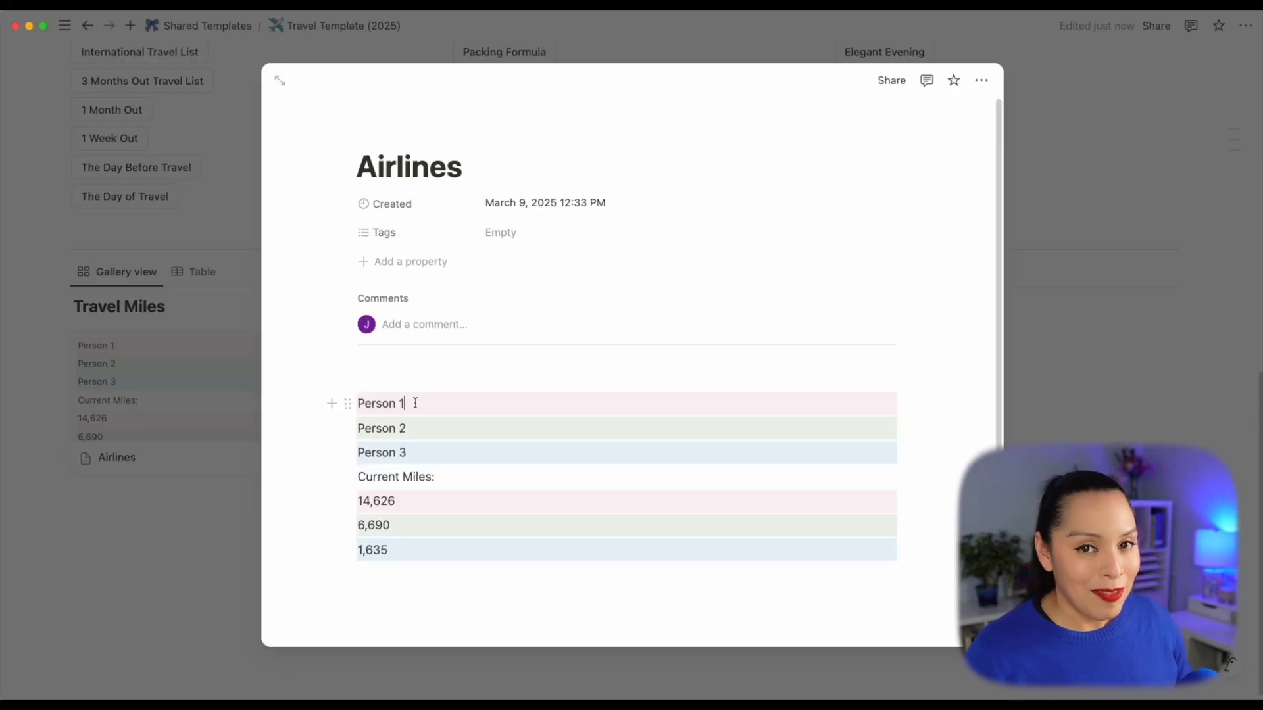
{"action": "left_click", "coordinate": [430, 456]}
{"action": "key", "text": "Escape"}
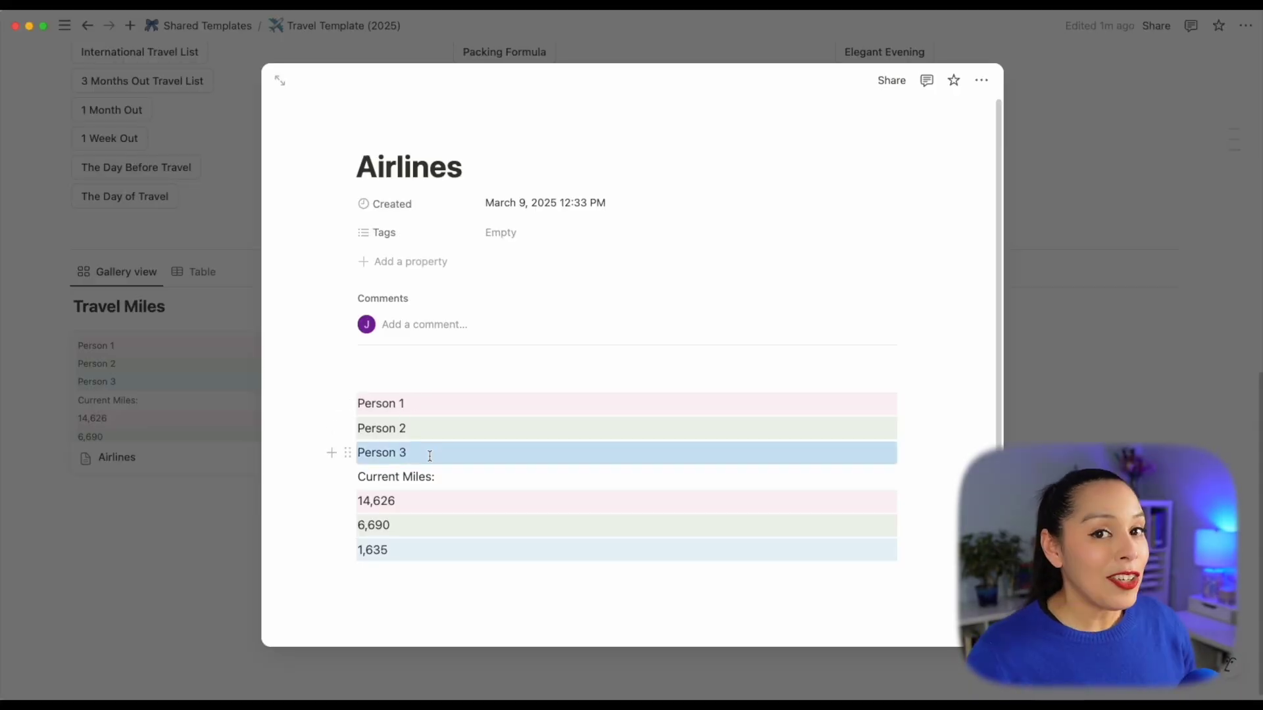
{"action": "left_click", "coordinate": [209, 546]}
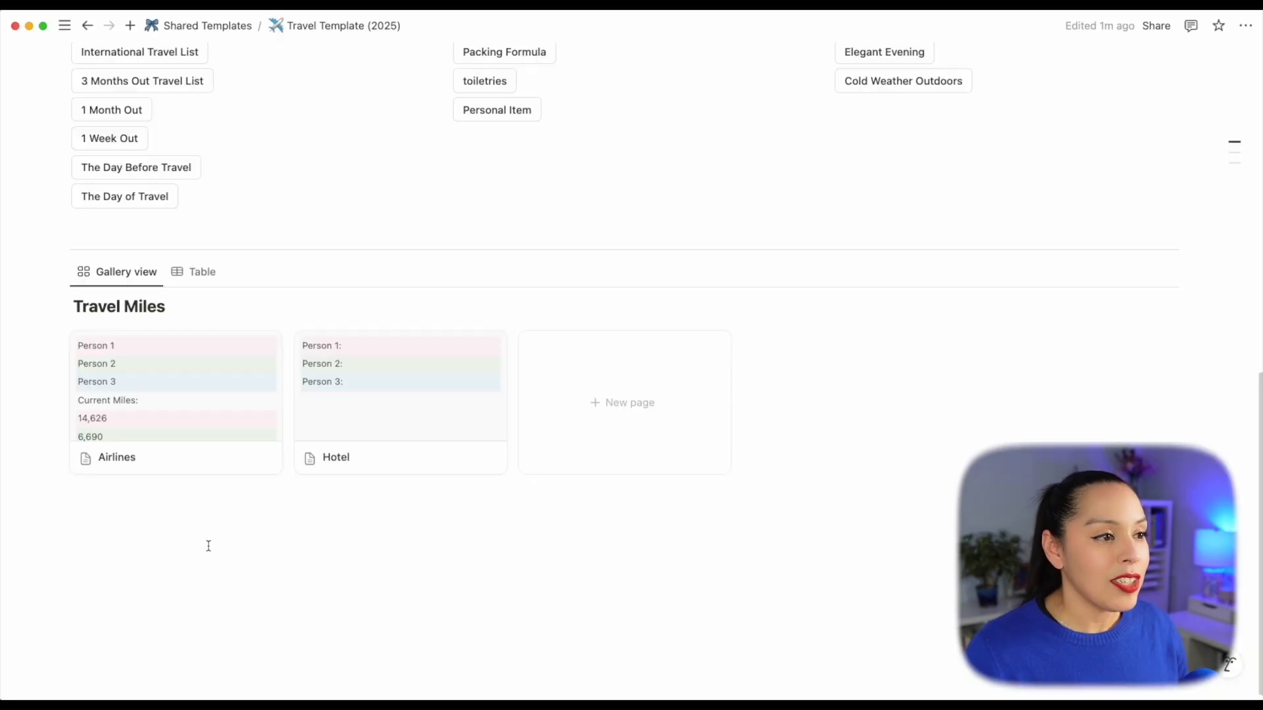